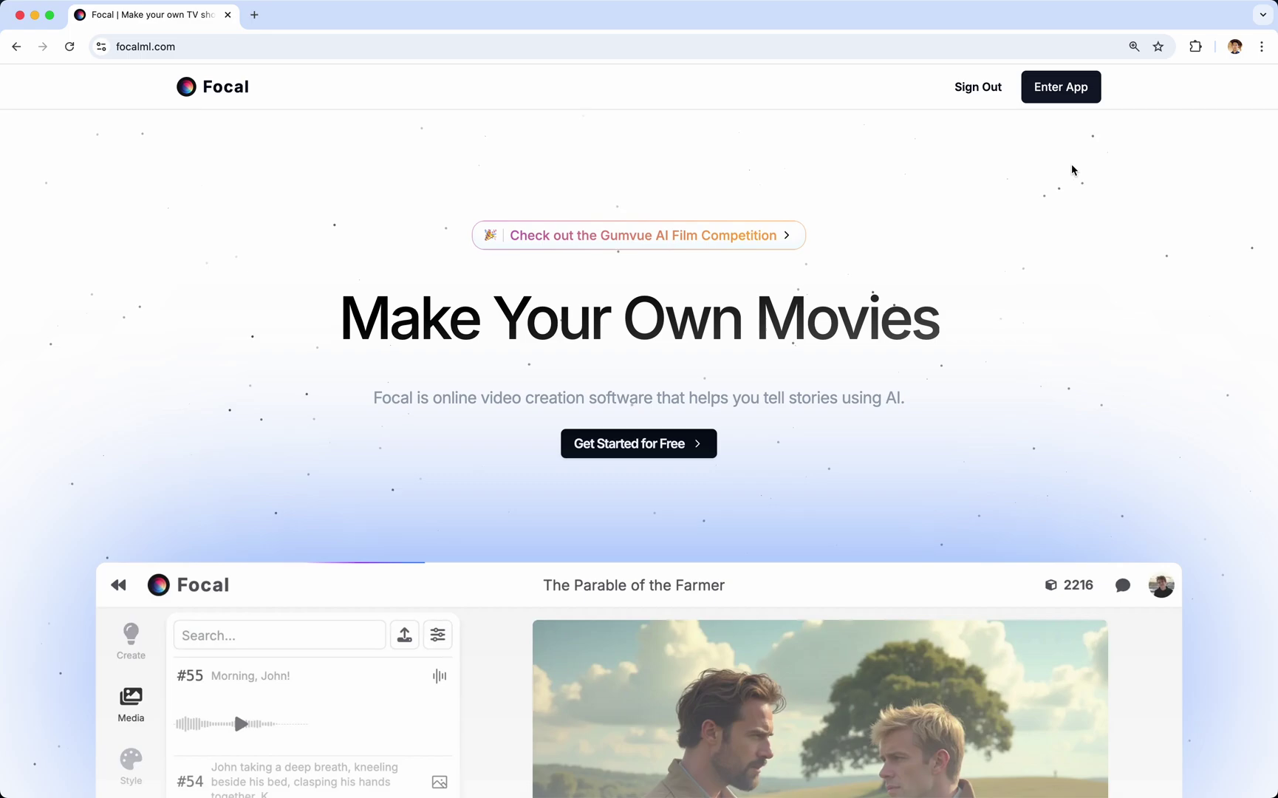
Step: Create a new project from an idea and generate a plot from "a boy finds a bicycle and plays with it"
left_click(1067, 89)
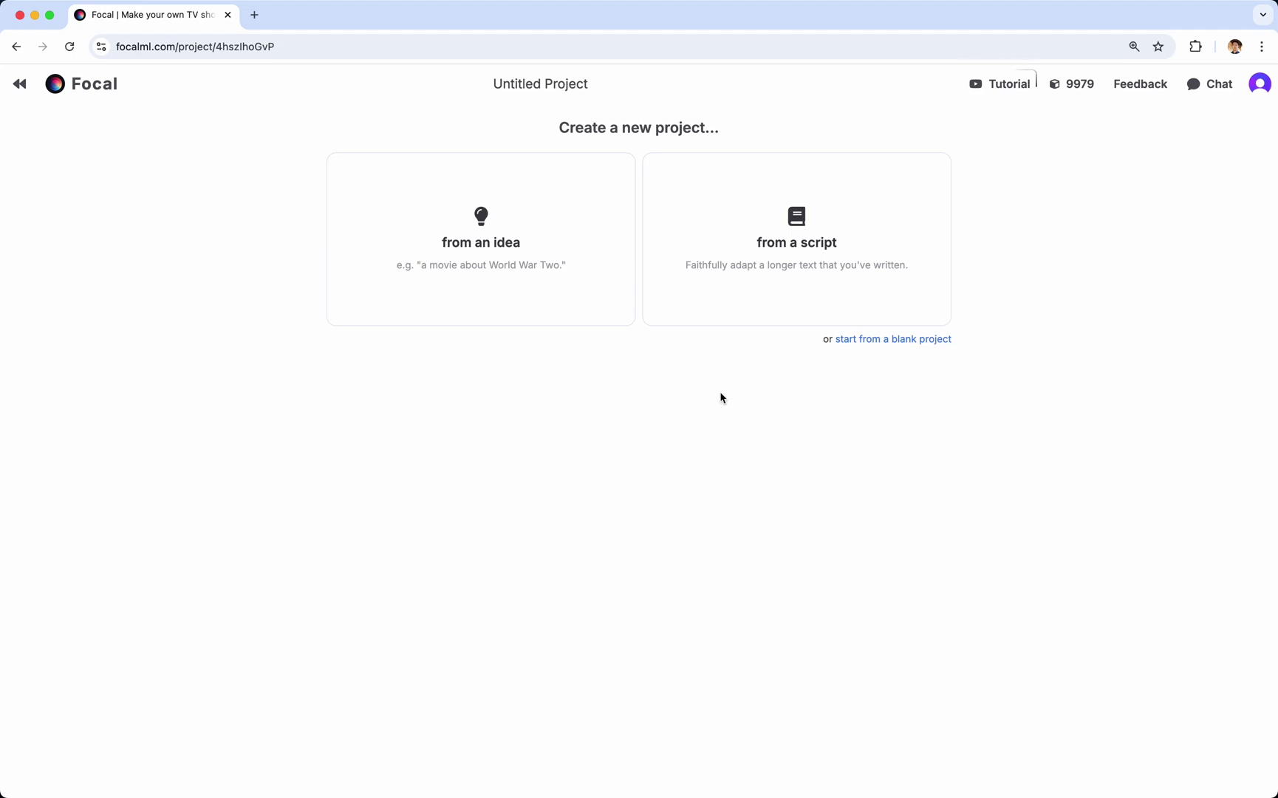
left_click(498, 240)
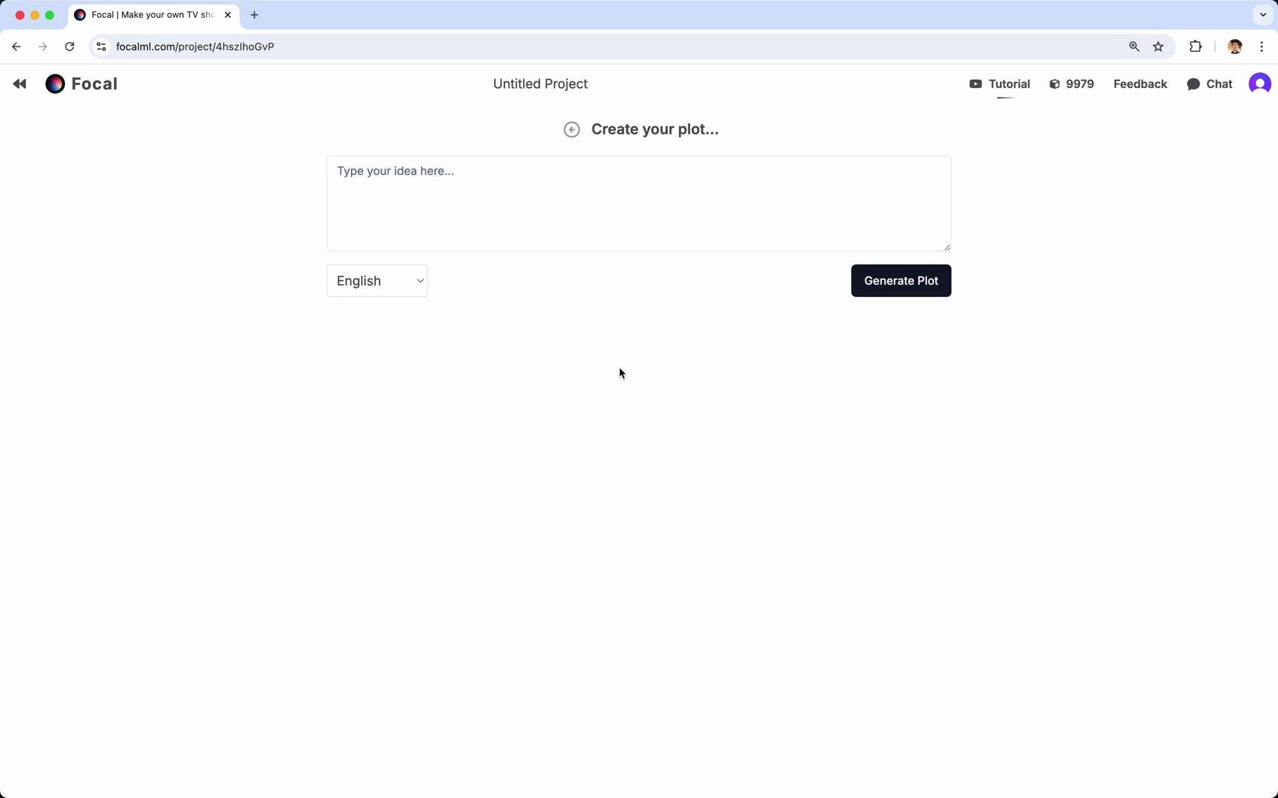
left_click(549, 190)
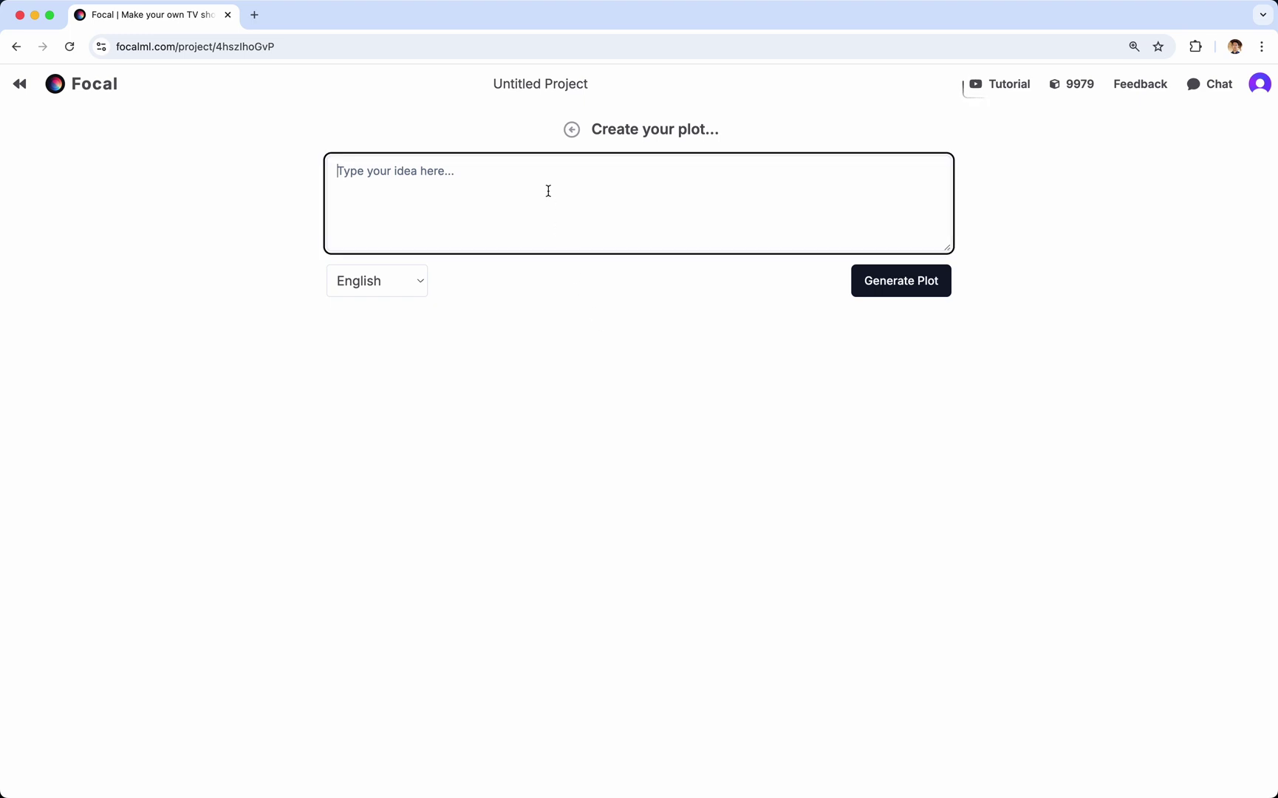
type("a boy ")
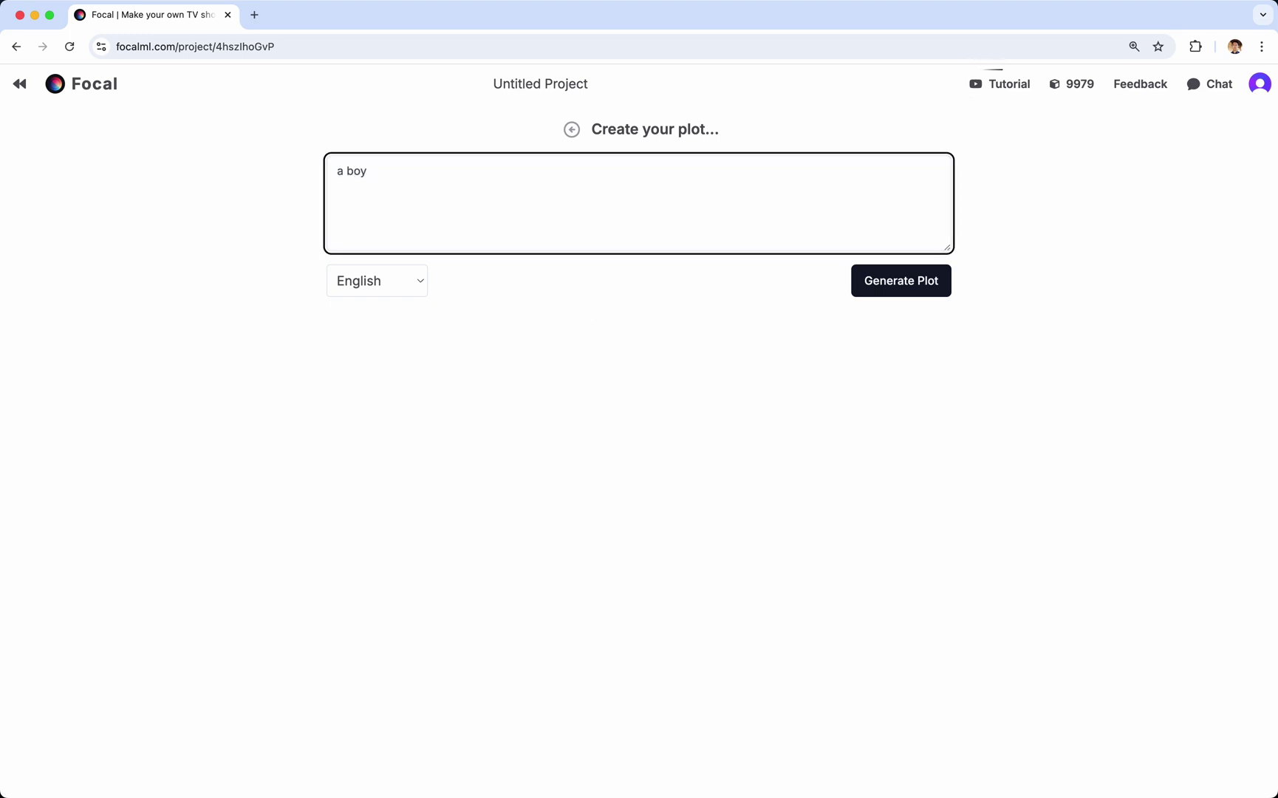
type("finds a bicycle and plays with it")
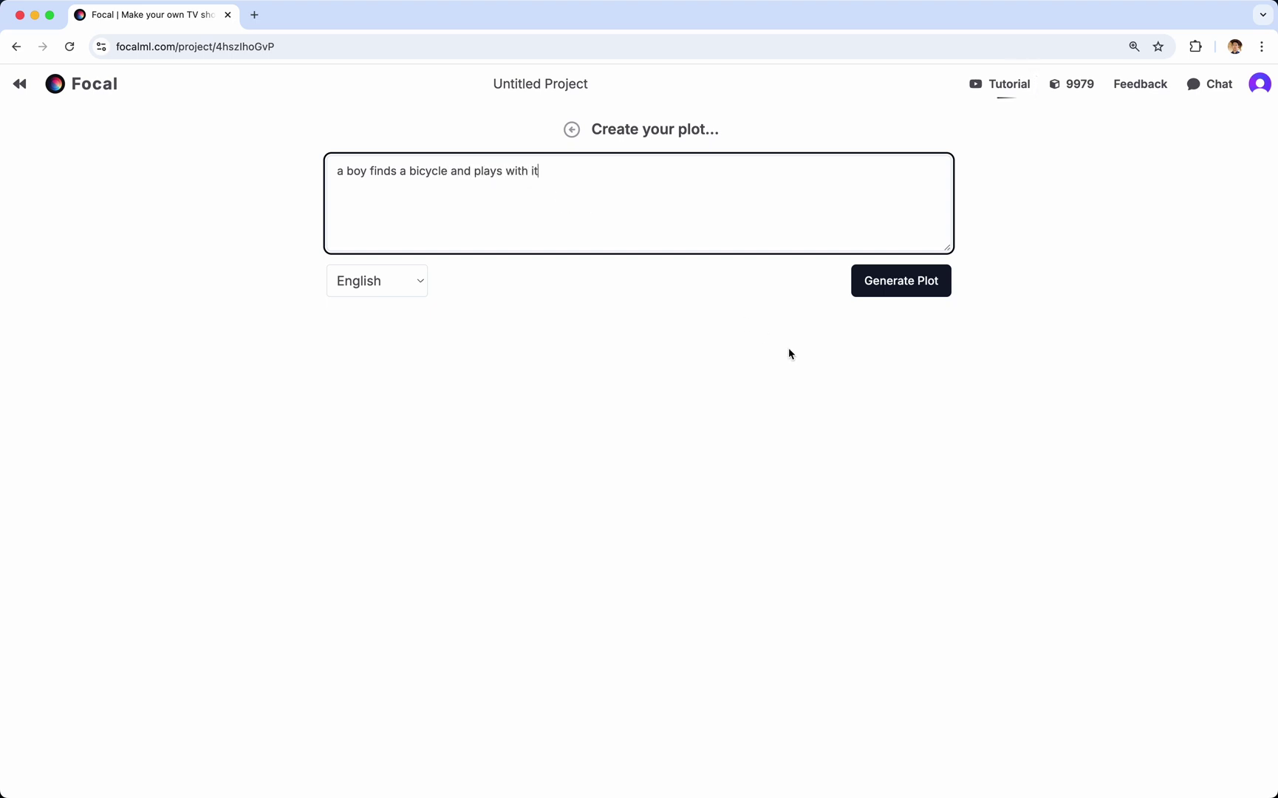
left_click(867, 296)
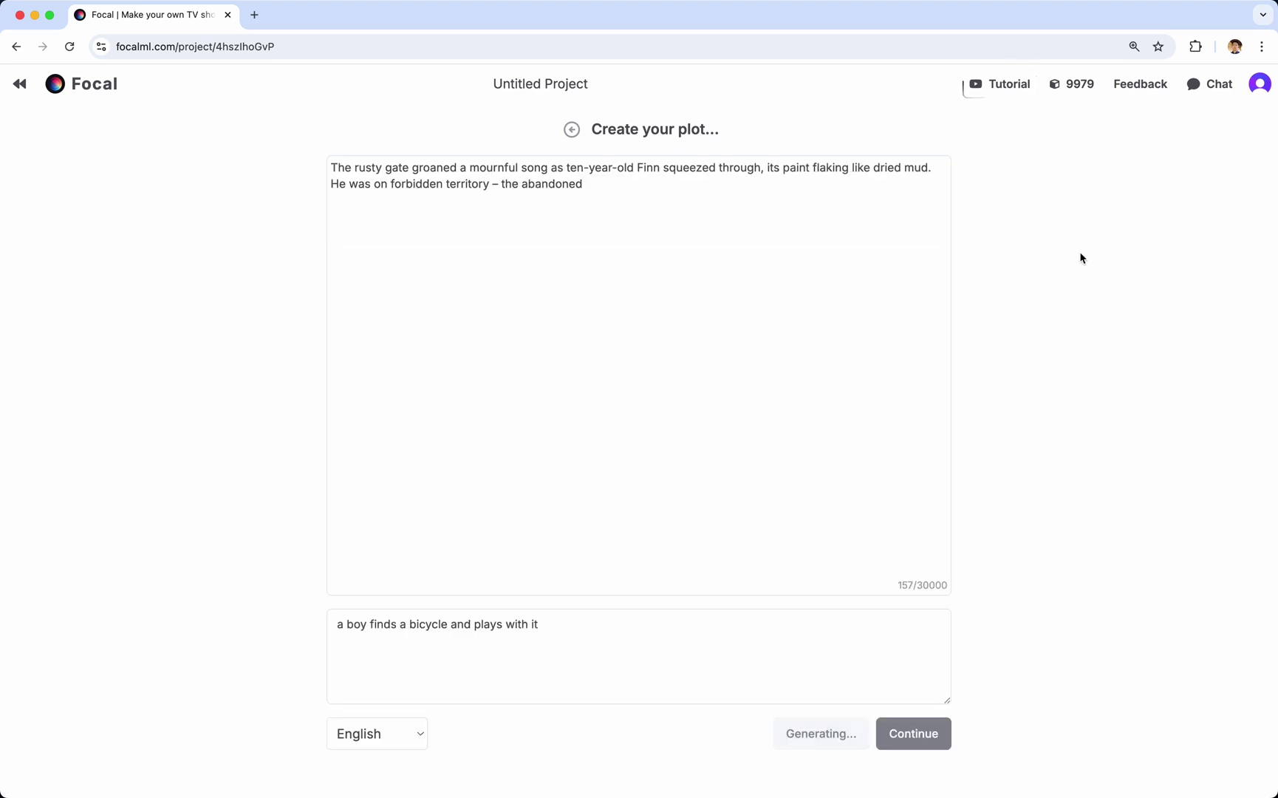
Step: Check which languages are available for the plot
left_click(407, 735)
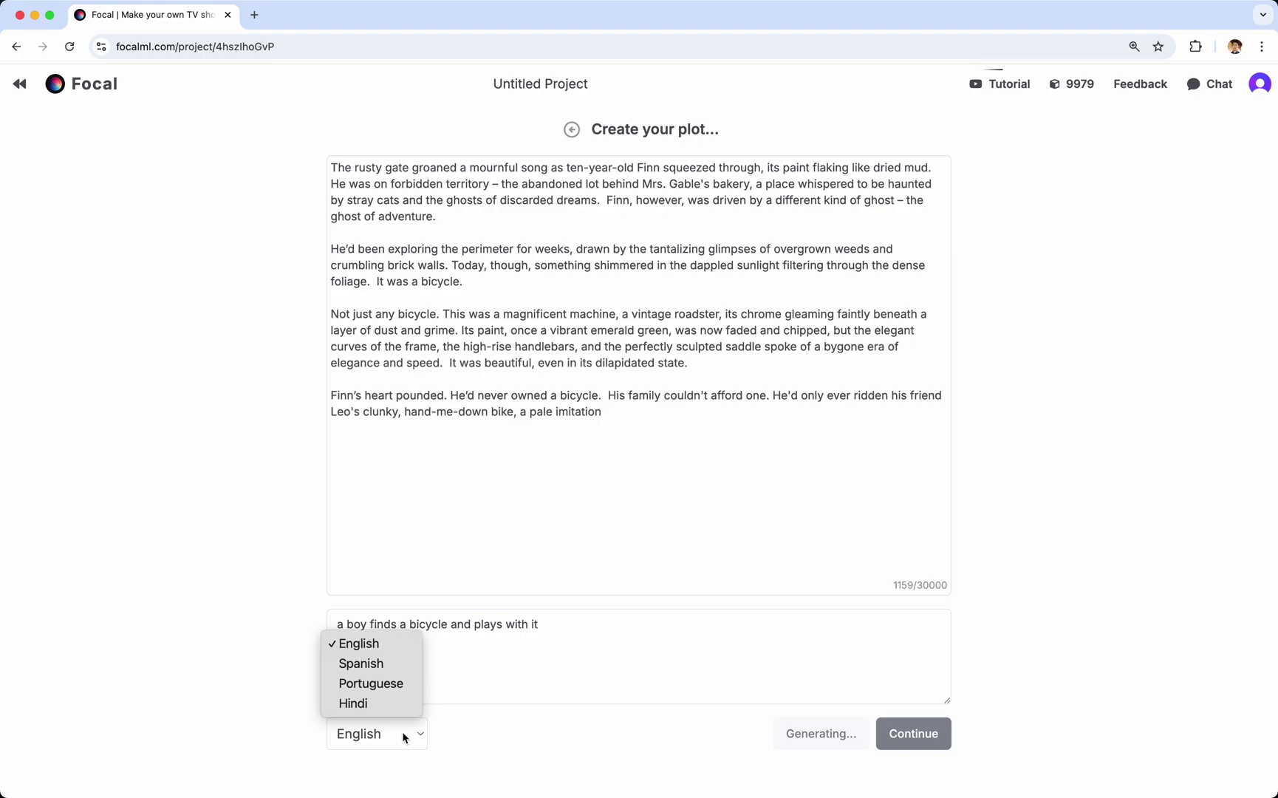
left_click(279, 690)
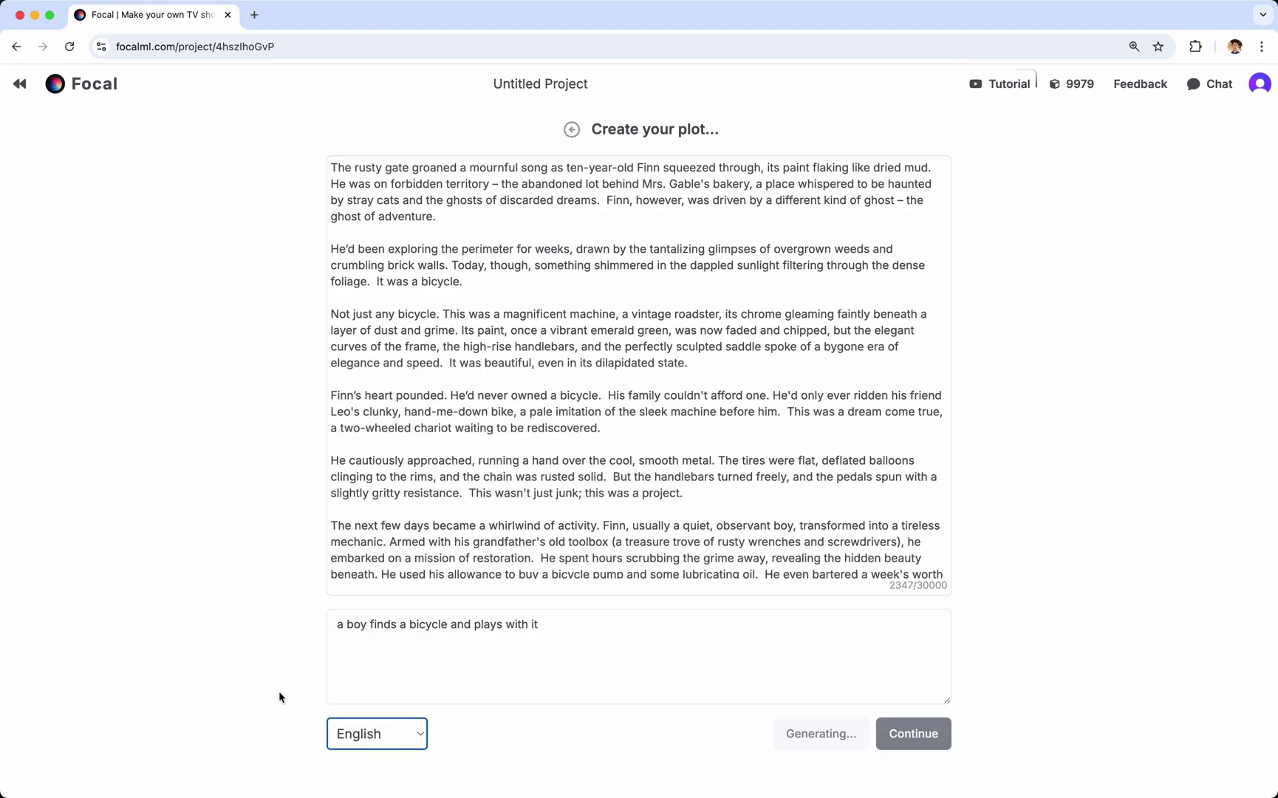
left_click(279, 697)
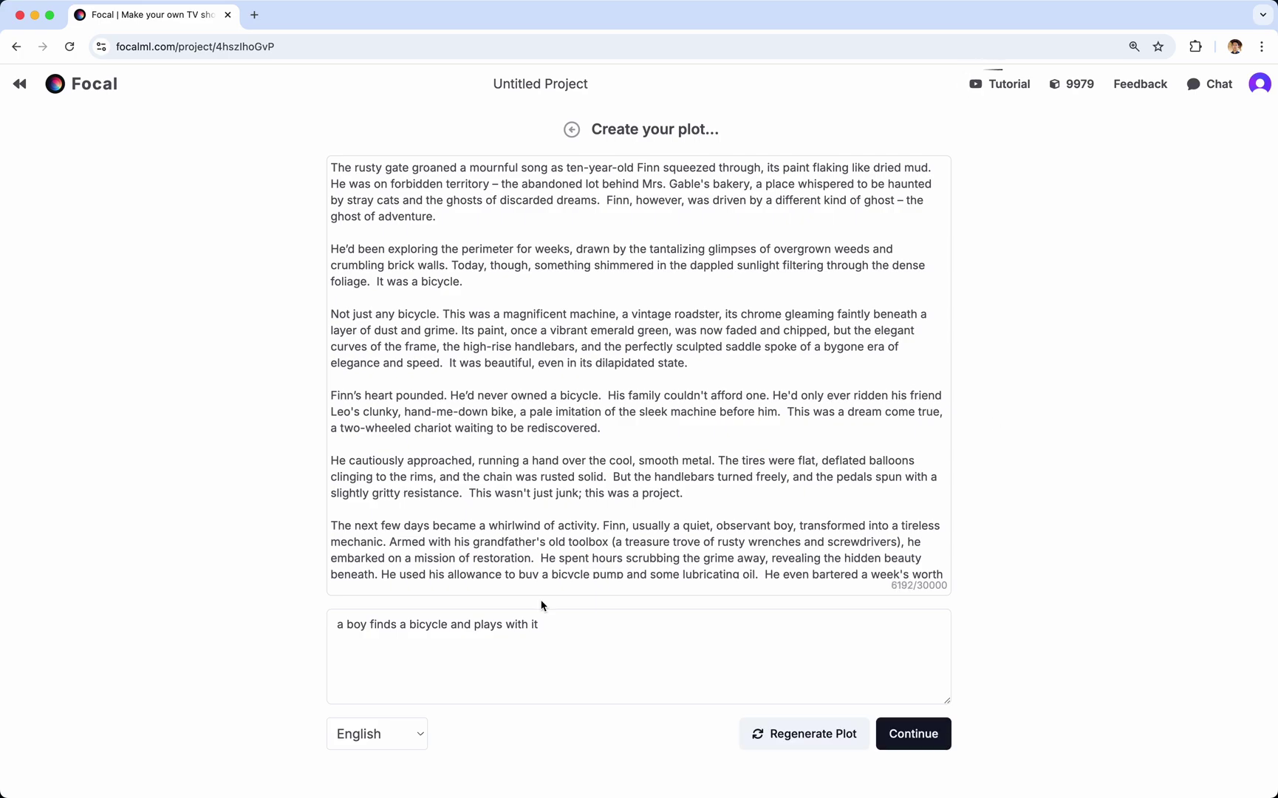
Step: Look at the idea prompt, then return to the project creation options to view the script-based start
left_click(554, 629)
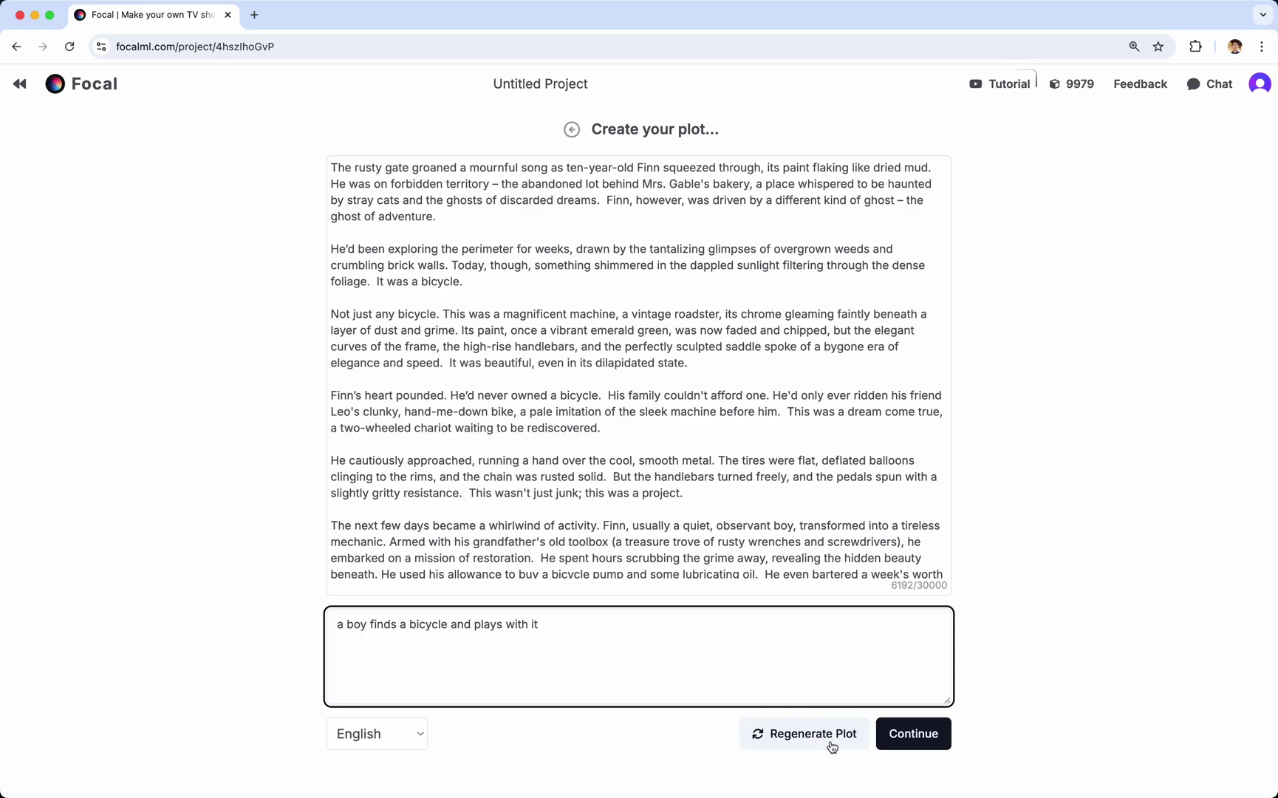
left_click(634, 747)
left_click(593, 641)
left_click(1088, 558)
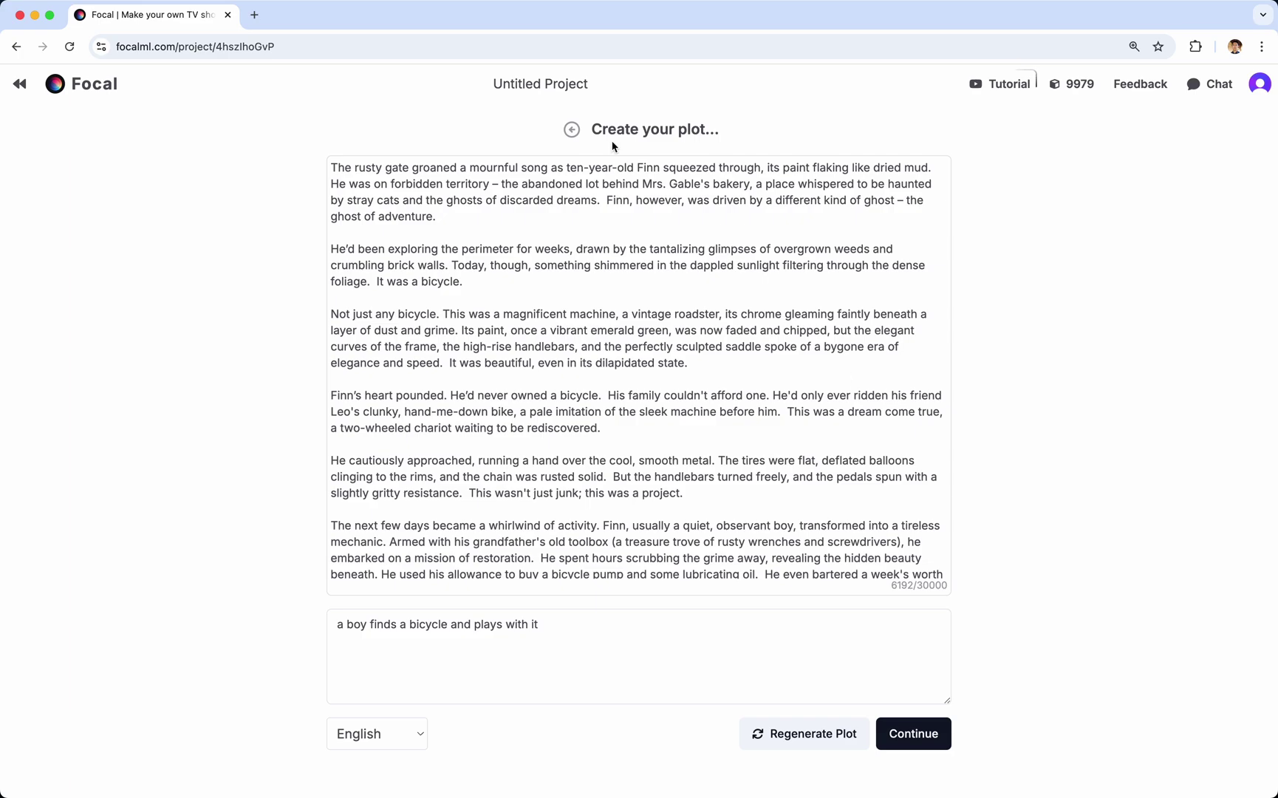
left_click(571, 129)
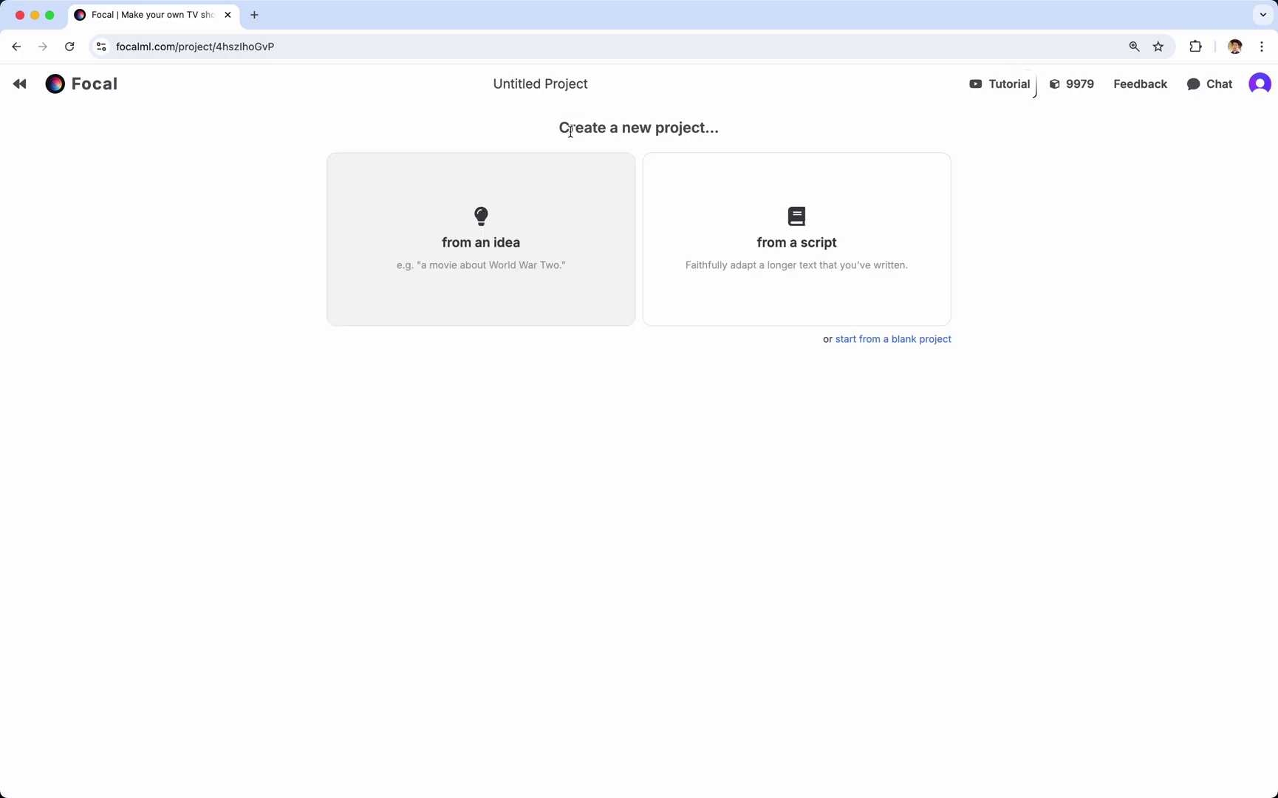
left_click(827, 248)
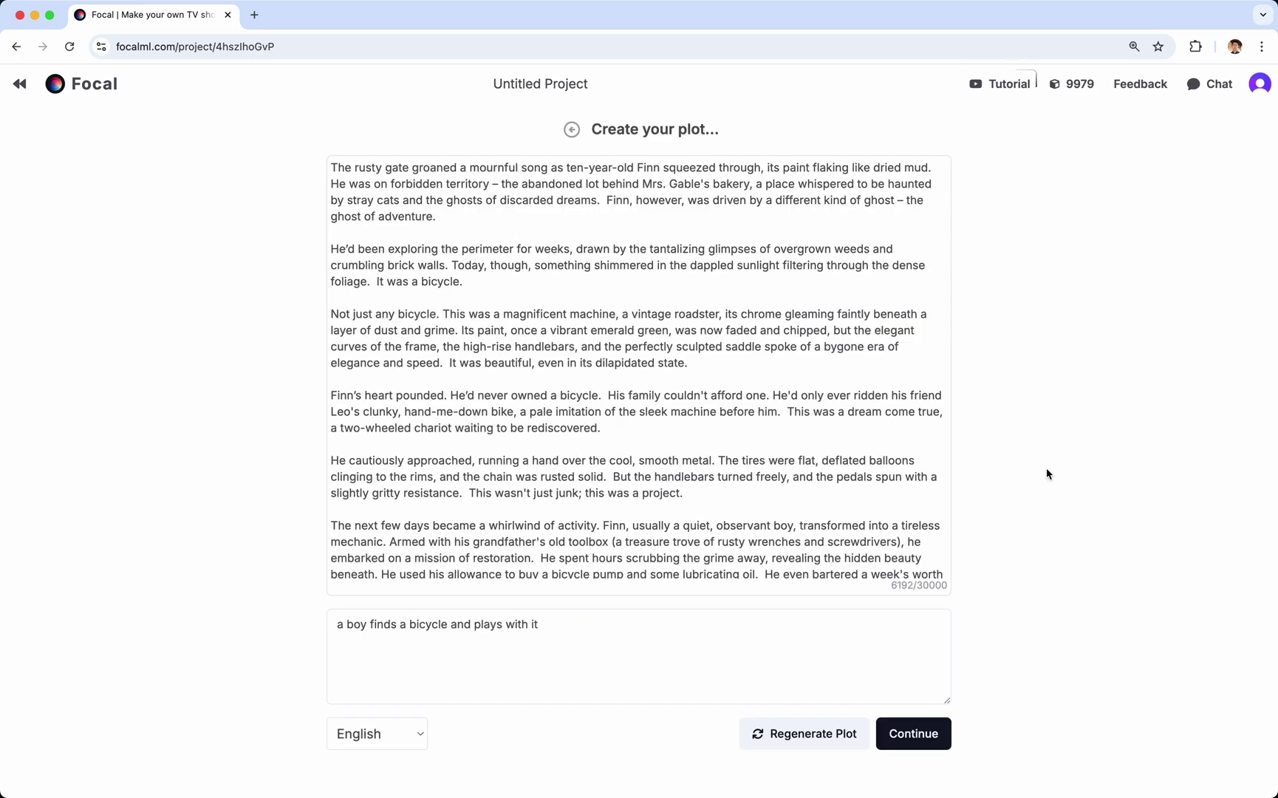
Step: Accept the generated plot and choose "photorealistic, hyper realism" as the global style
left_click(919, 734)
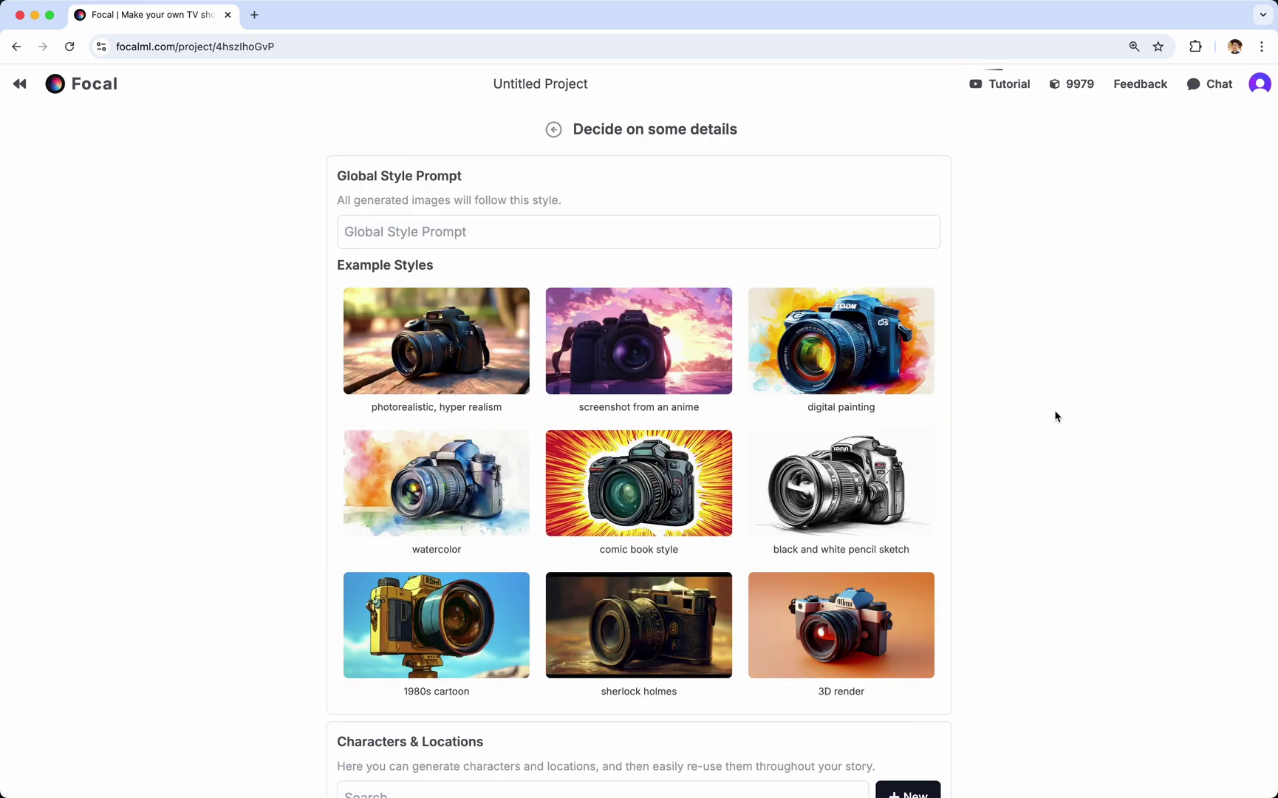
left_click(463, 352)
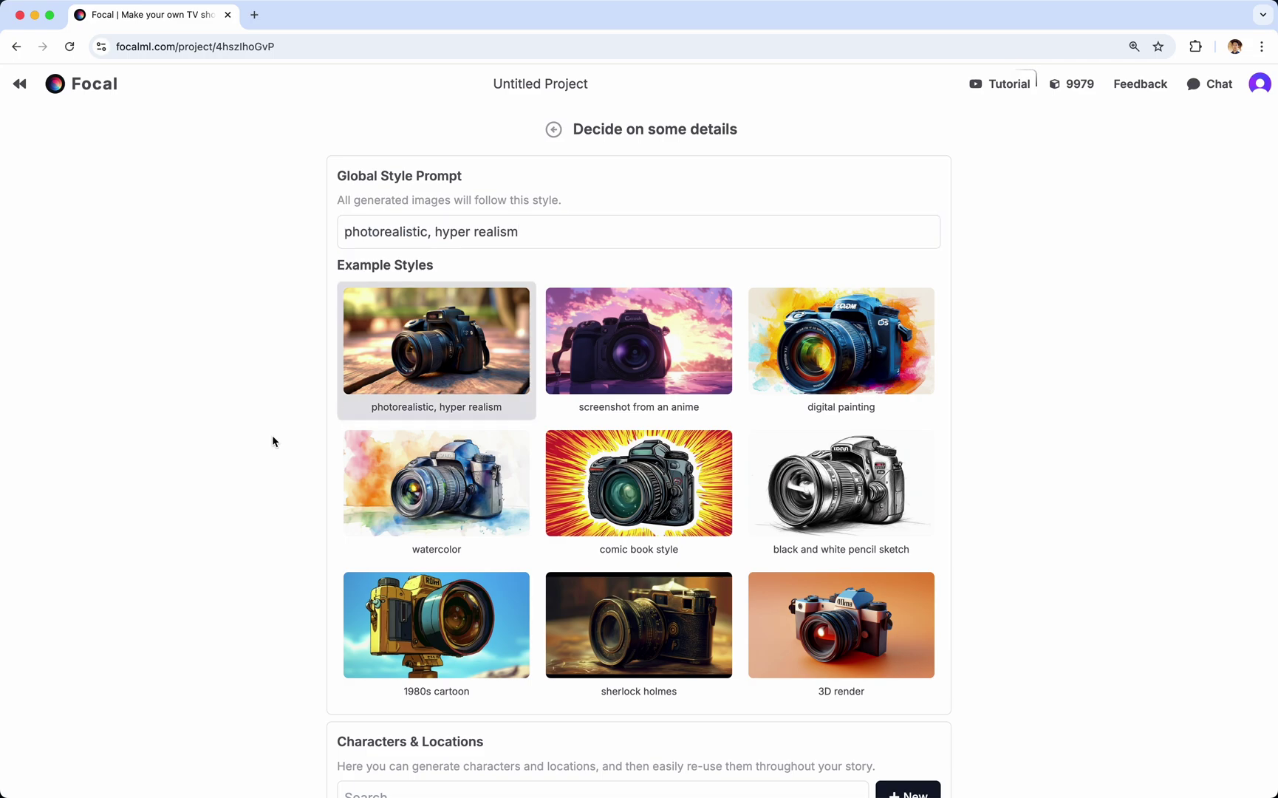
Step: Inspect the generated character Finn's image and description, and return to the characters and locations overview
scroll(273, 437, "down", 5)
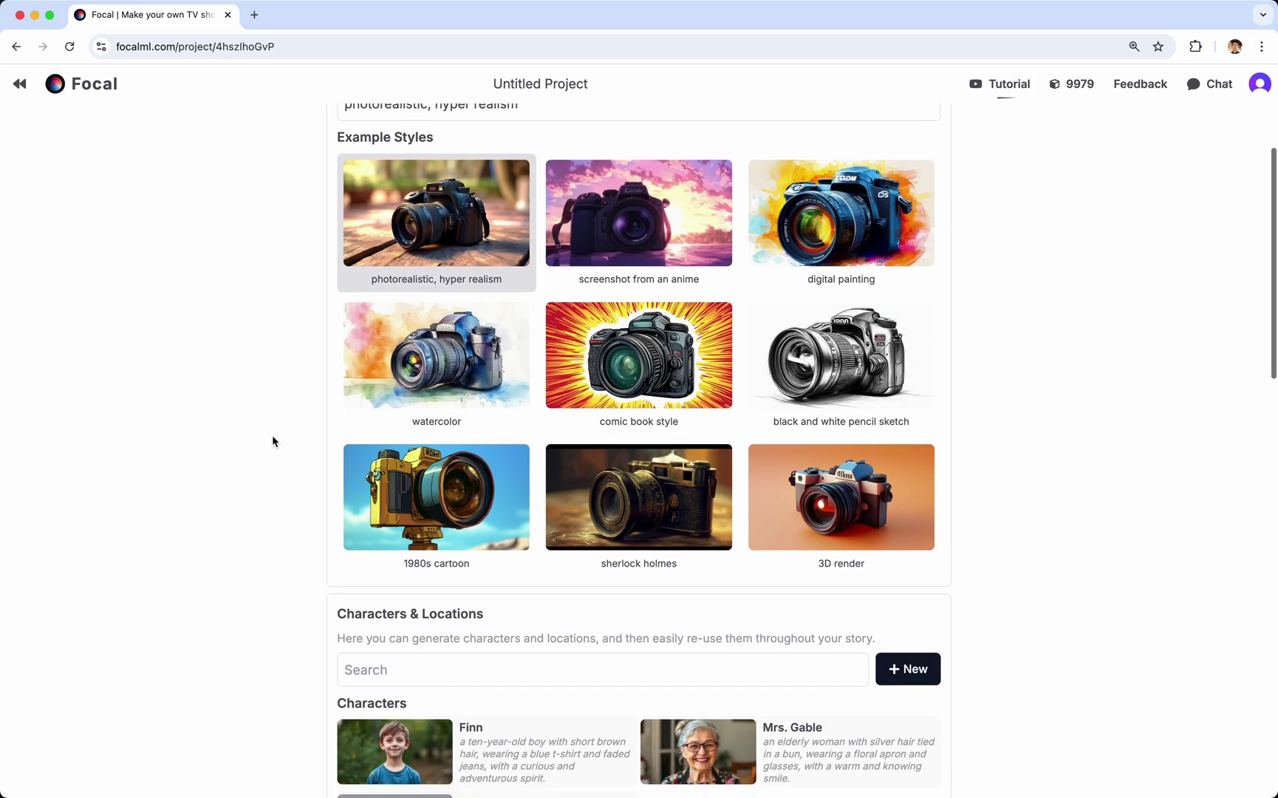
scroll(271, 441, "down", 4)
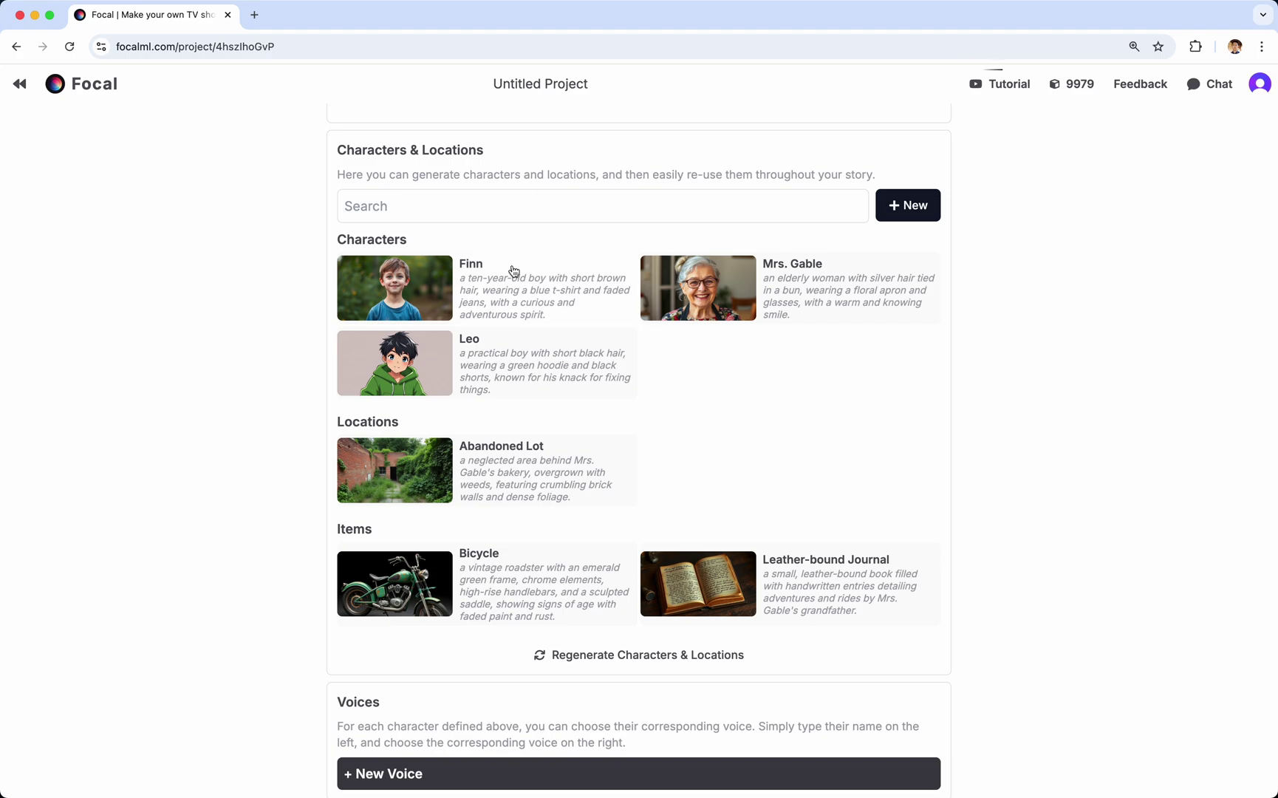
left_click(417, 289)
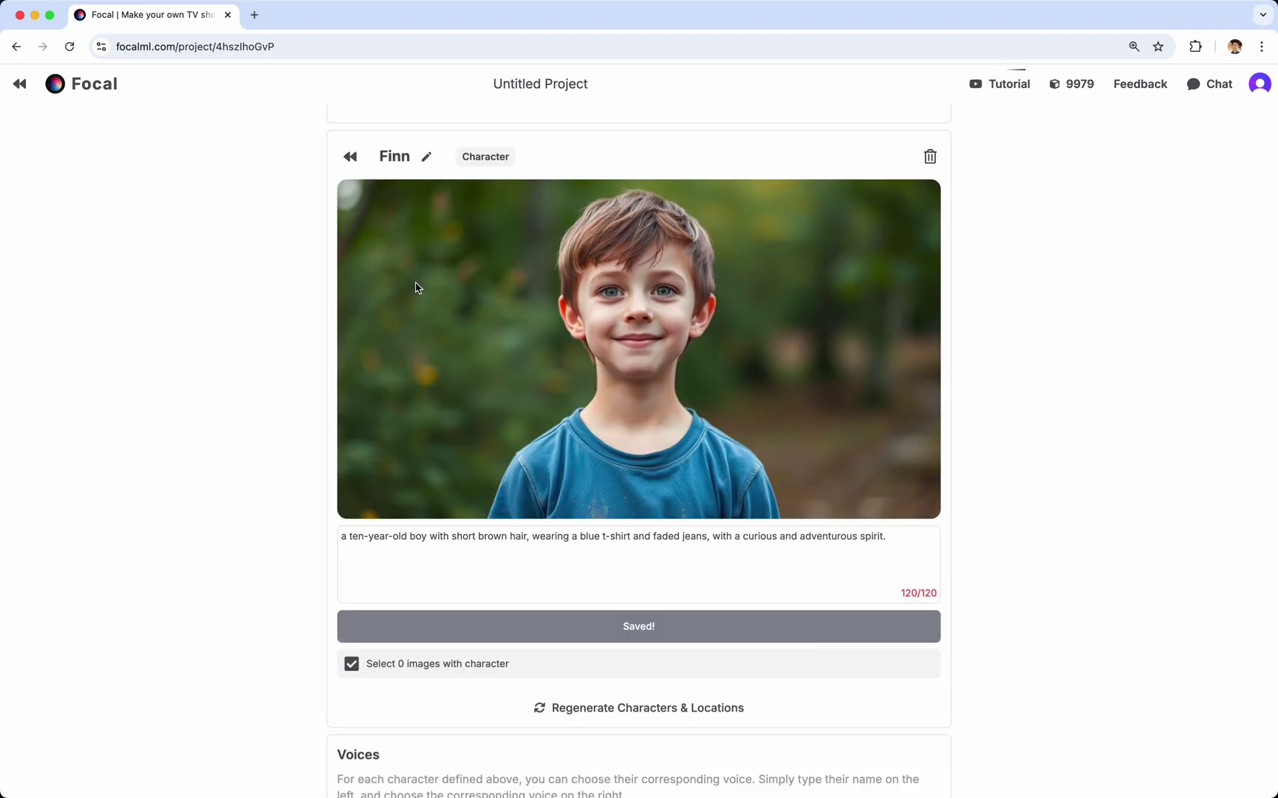
left_click(350, 156)
Step: Add a new voice entry for the character Finn and assign it the voice Fin
scroll(302, 343, "down", 3)
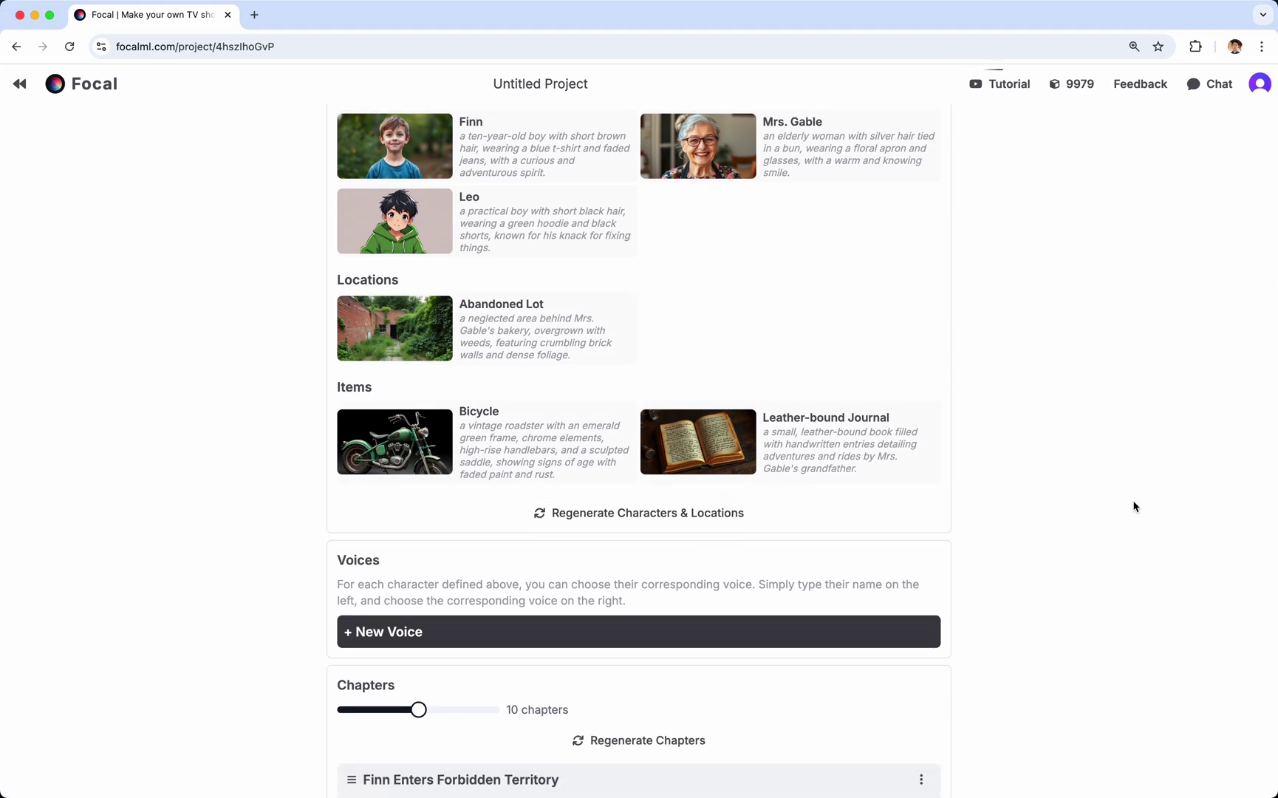
scroll(1089, 502, "down", 2)
scroll(1080, 491, "up", 3)
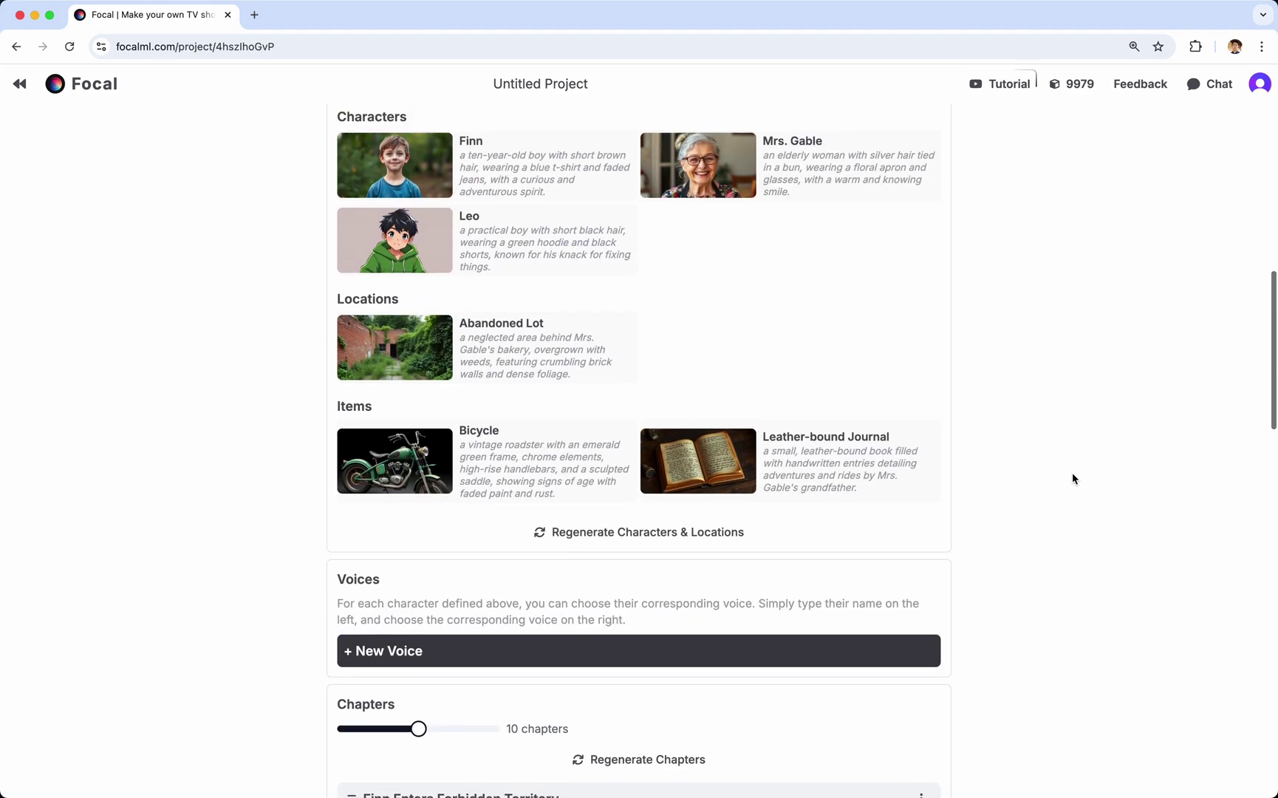
left_click(502, 679)
left_click(547, 679)
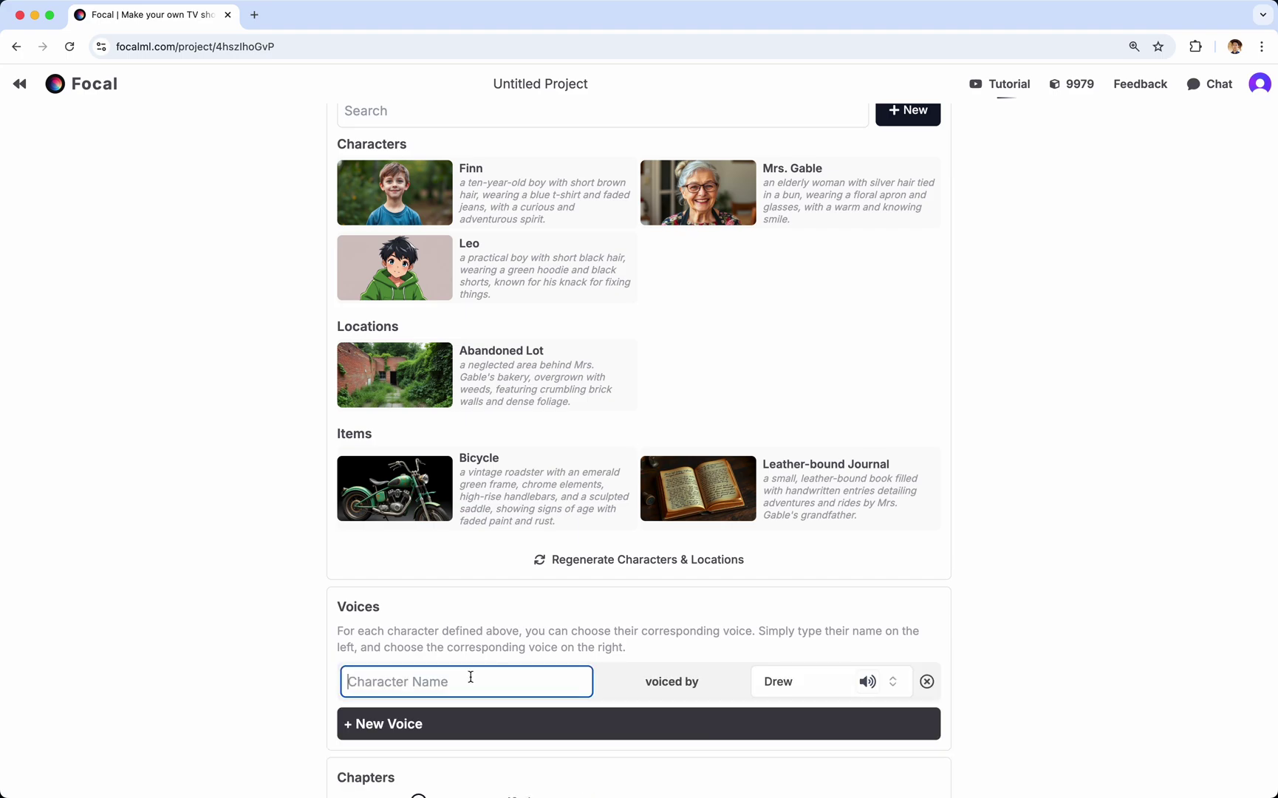
type("Finn")
left_click(789, 678)
scroll(835, 571, "down", 3)
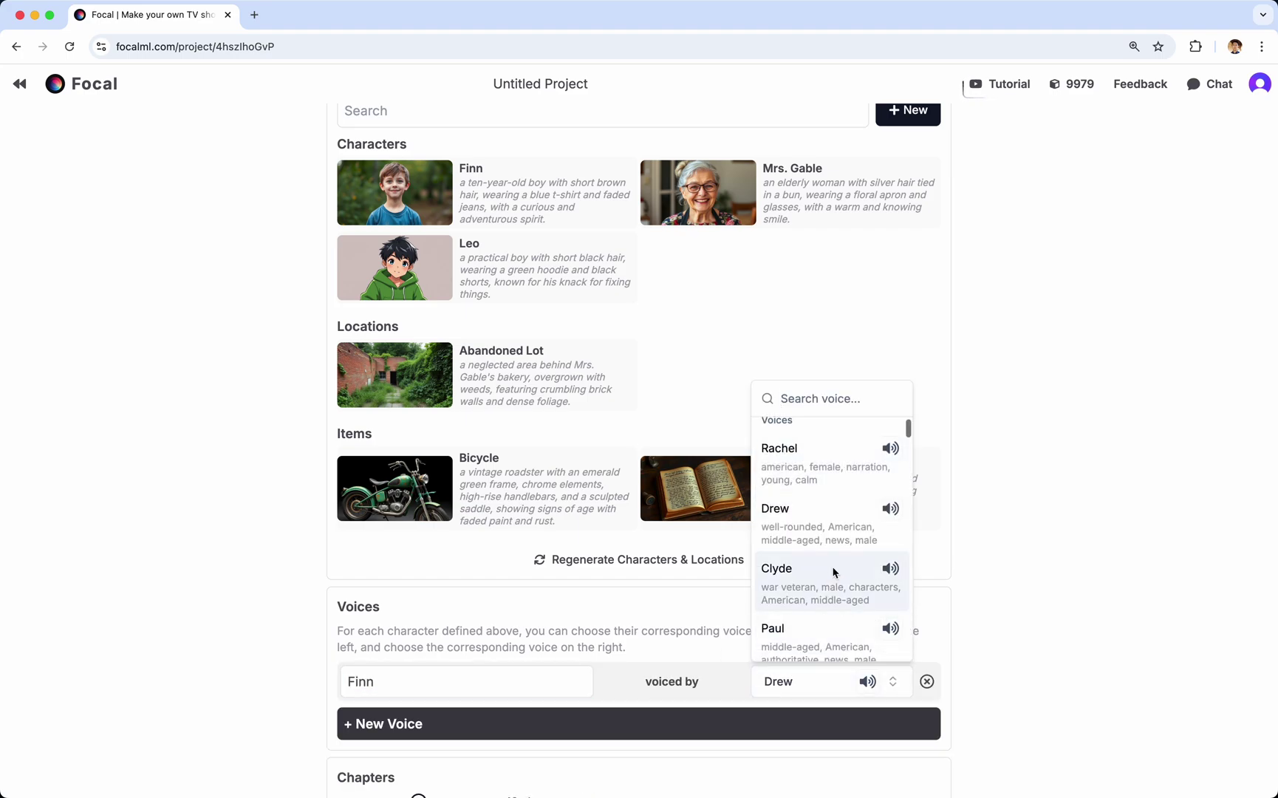
scroll(834, 571, "down", 3)
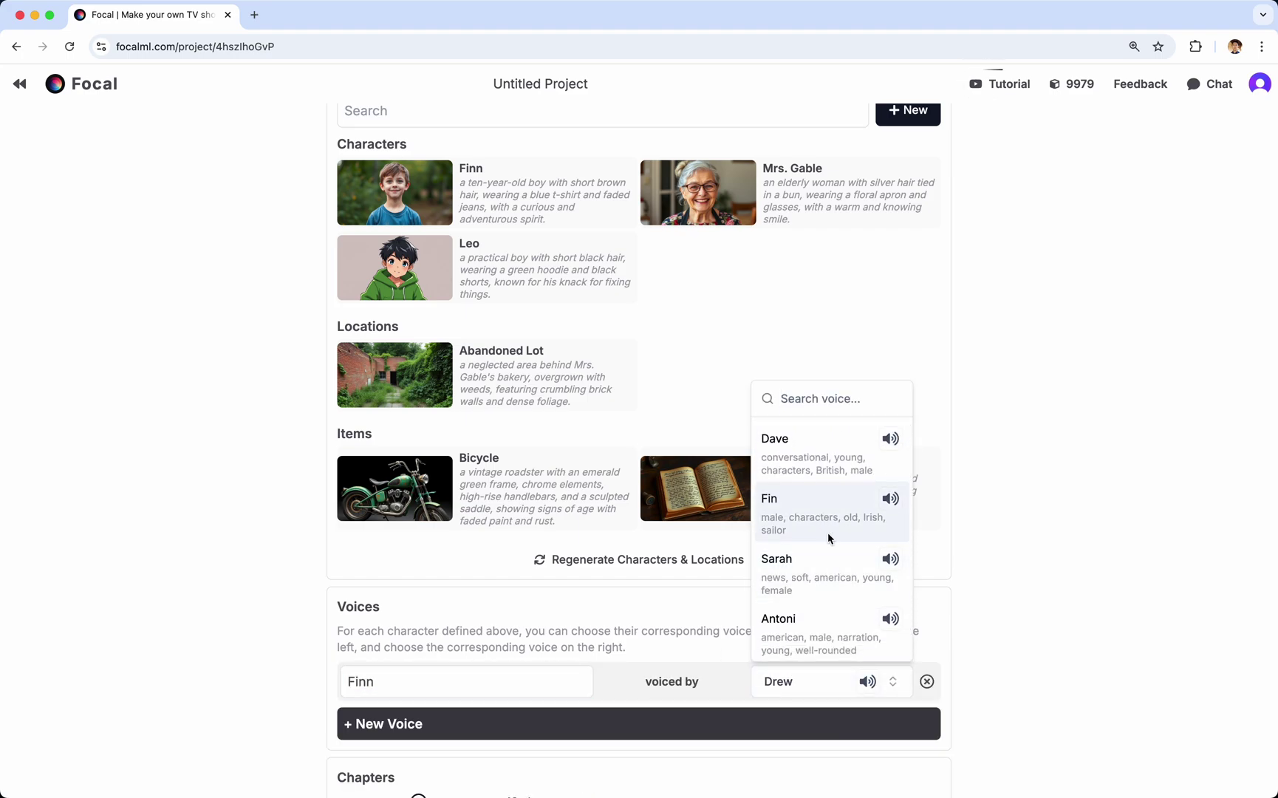
left_click(830, 509)
Step: Review the generated chapters and the control for the number of chapters
scroll(1024, 576, "down", 7)
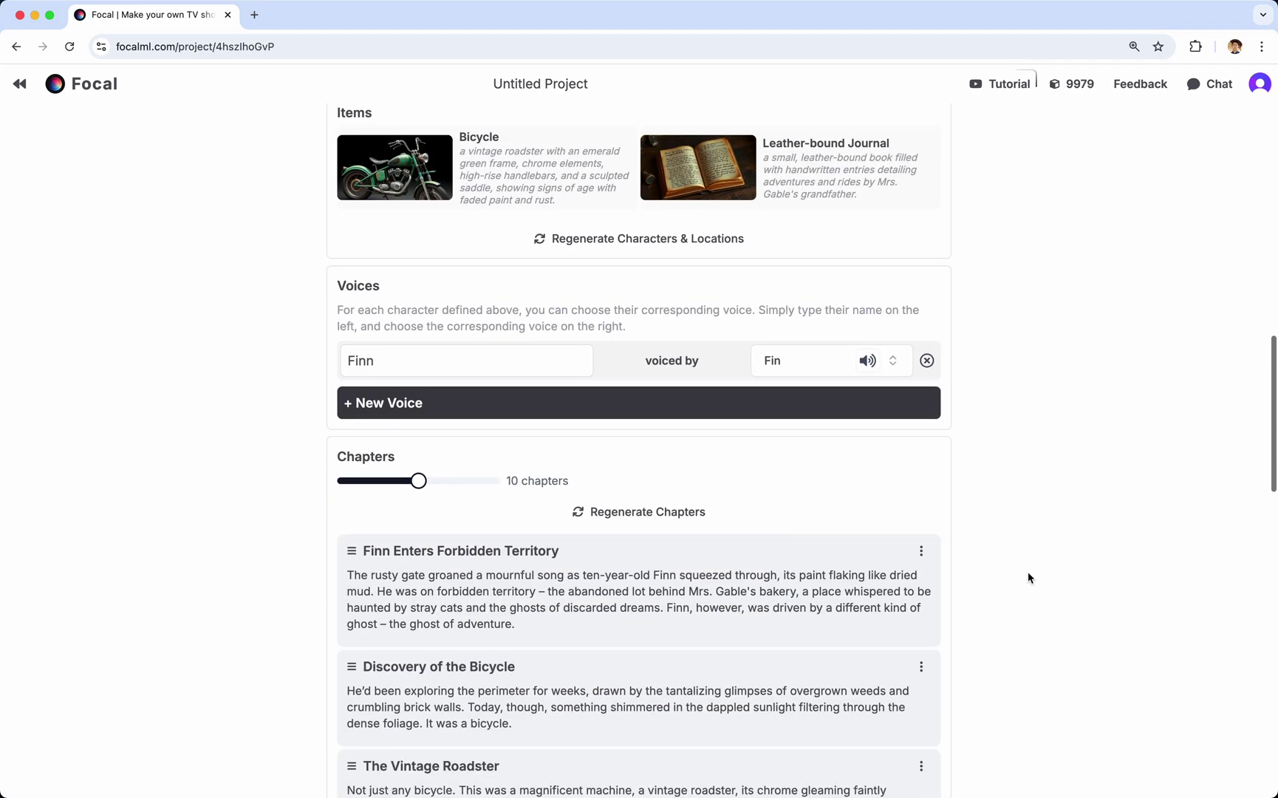
scroll(1029, 577, "up", 1)
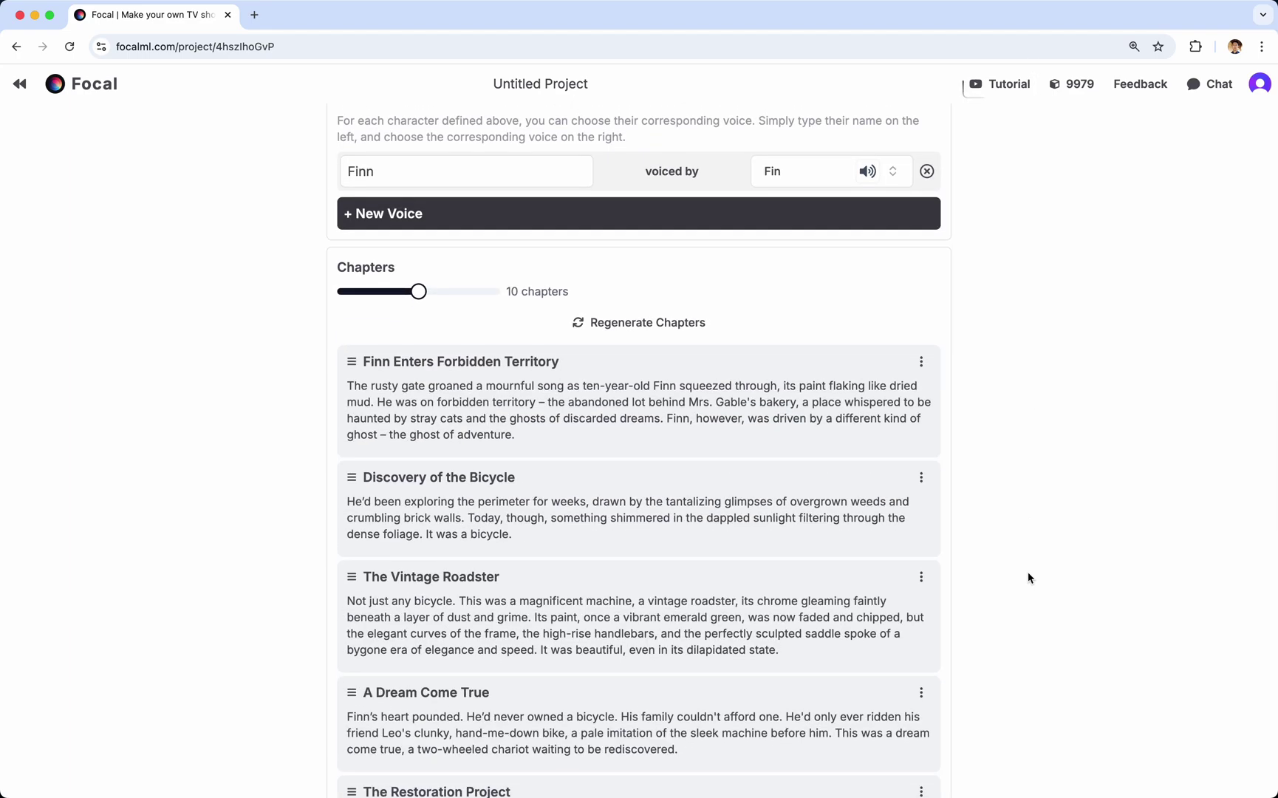
scroll(1030, 578, "down", 2)
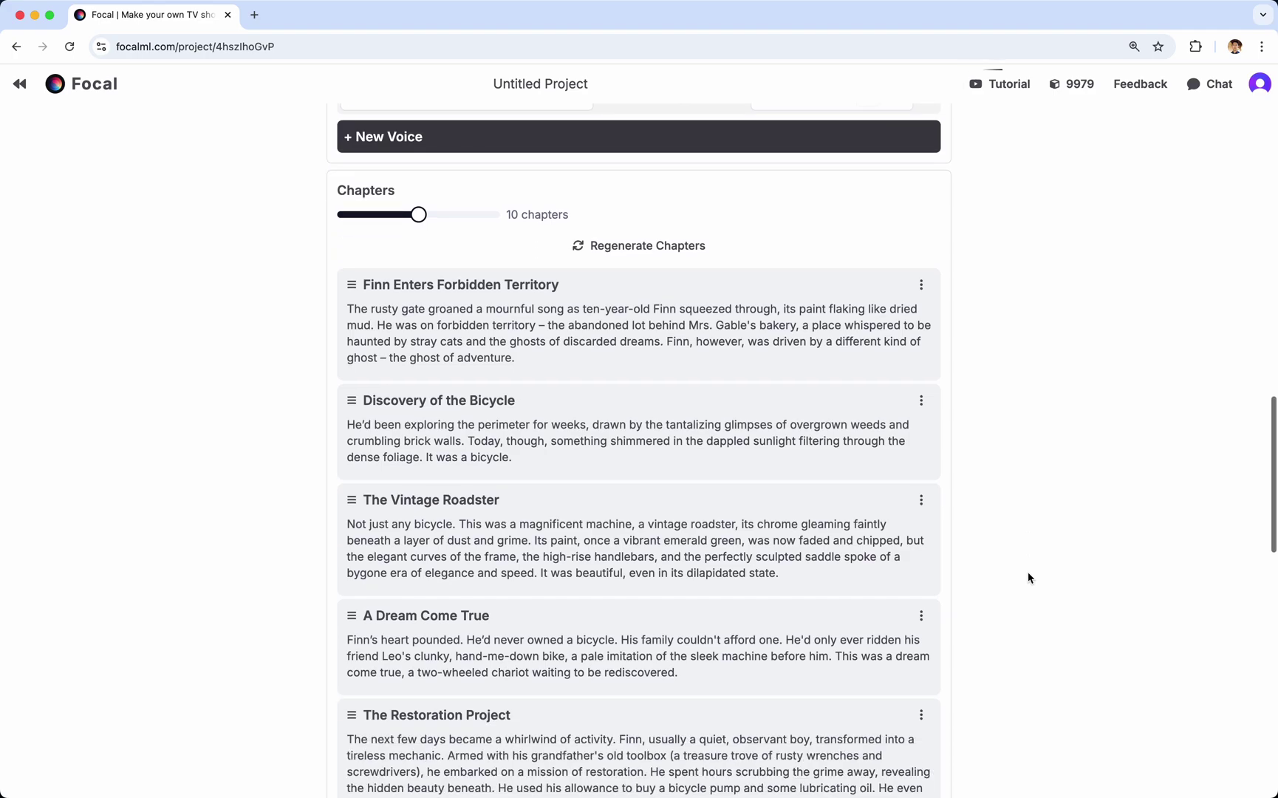
scroll(1029, 578, "down", 1)
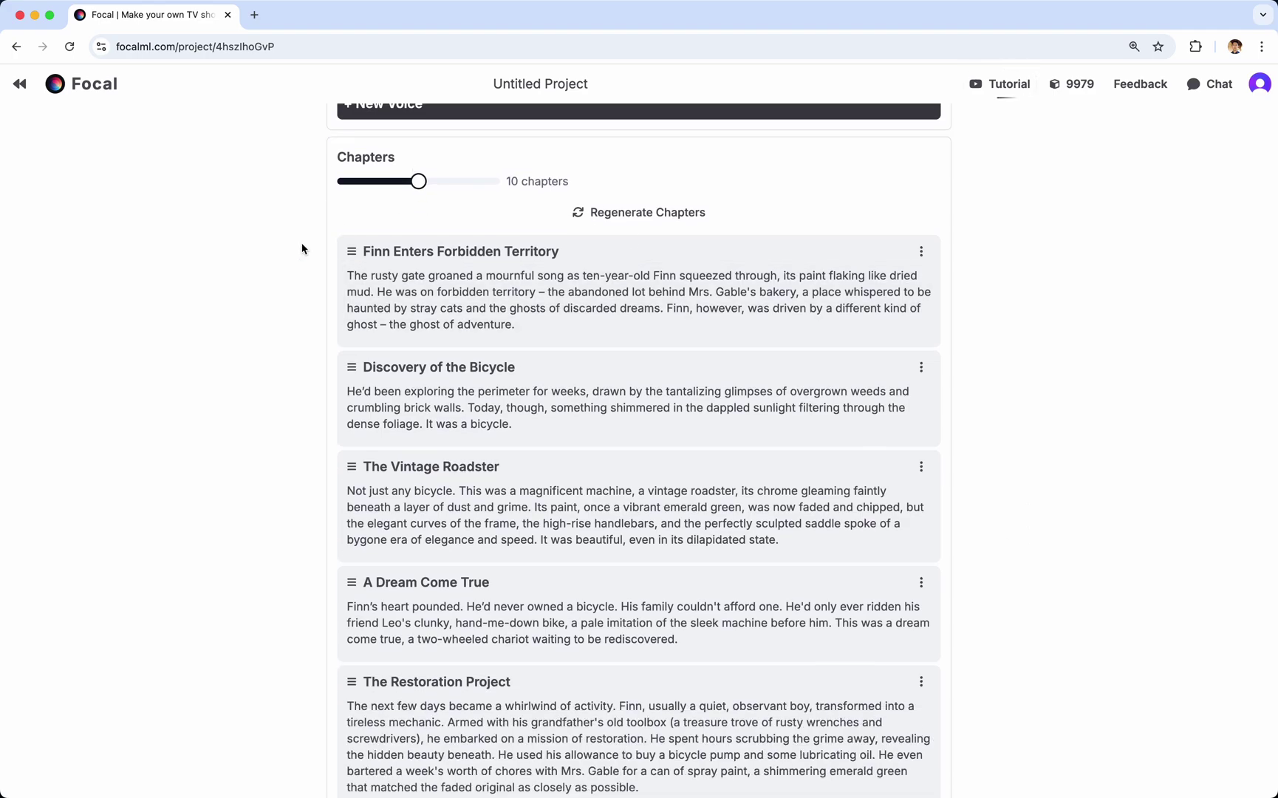
scroll(303, 249, "down", 1)
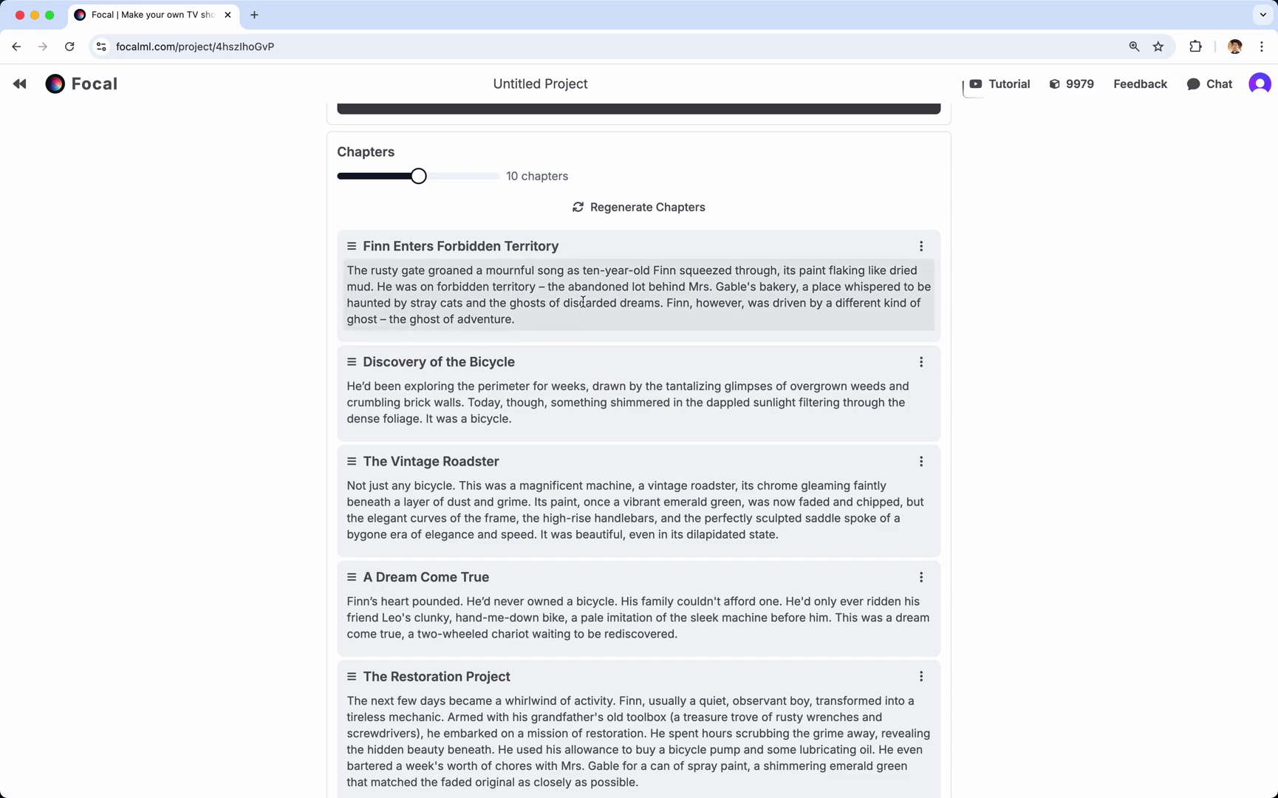
scroll(603, 414, "down", 1)
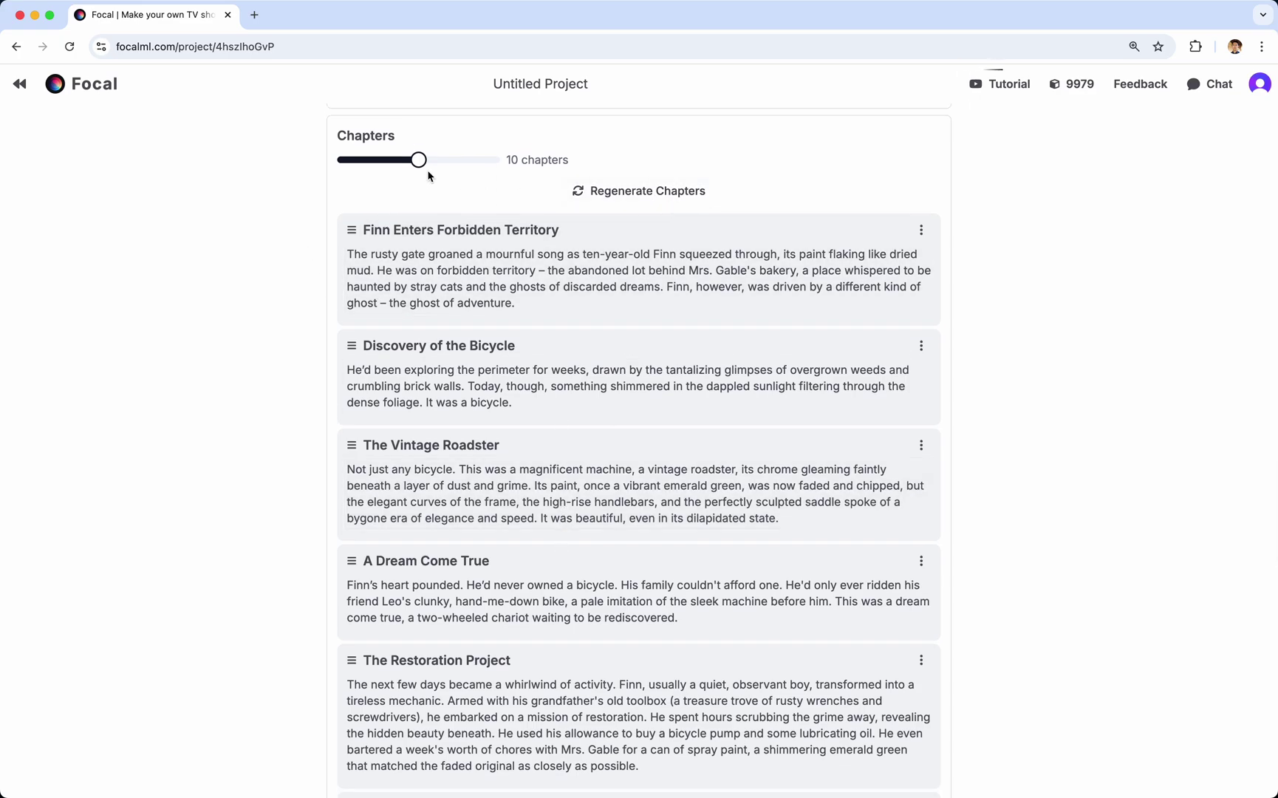
mouse_move(419, 164)
left_mouse_down()
mouse_move(404, 167)
mouse_move(419, 167)
left_mouse_up()
Step: Create the project with the prepared style, characters, voice and chapters
scroll(323, 234, "down", 10)
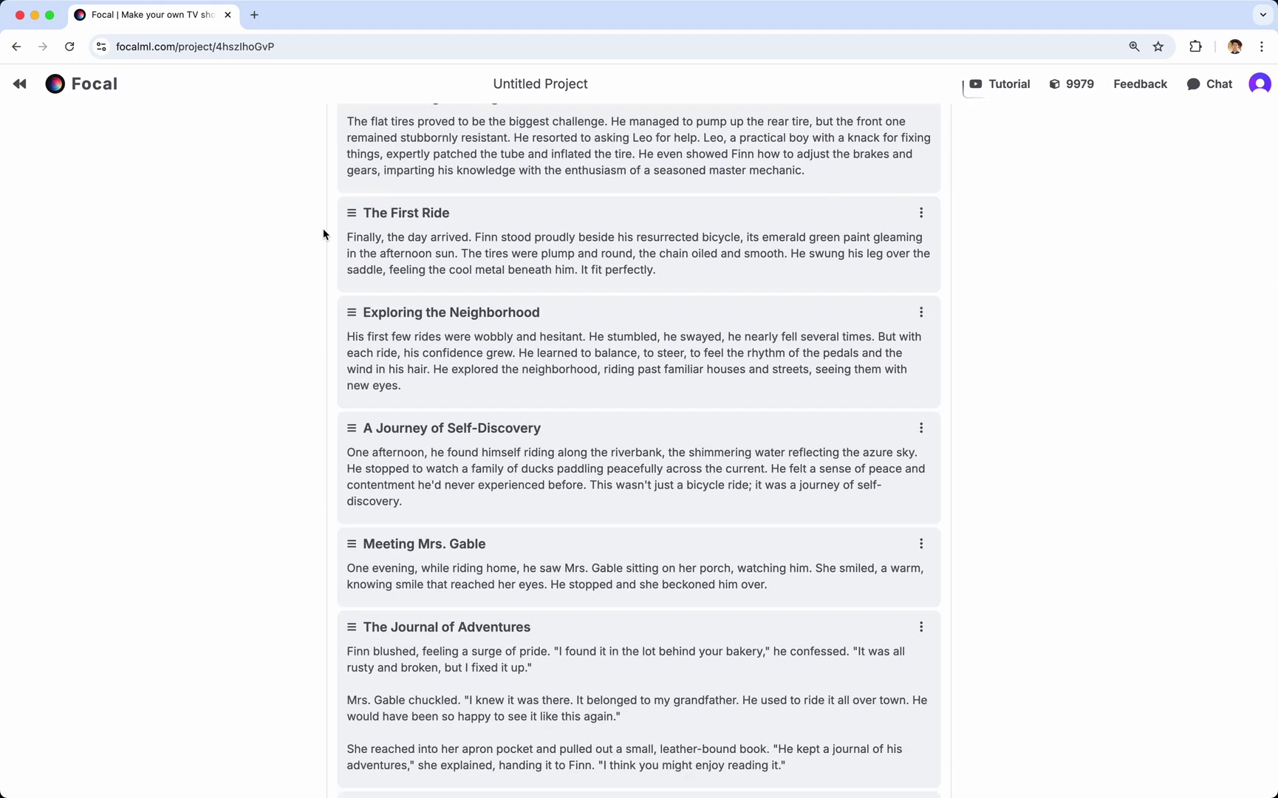
scroll(323, 234, "down", 4)
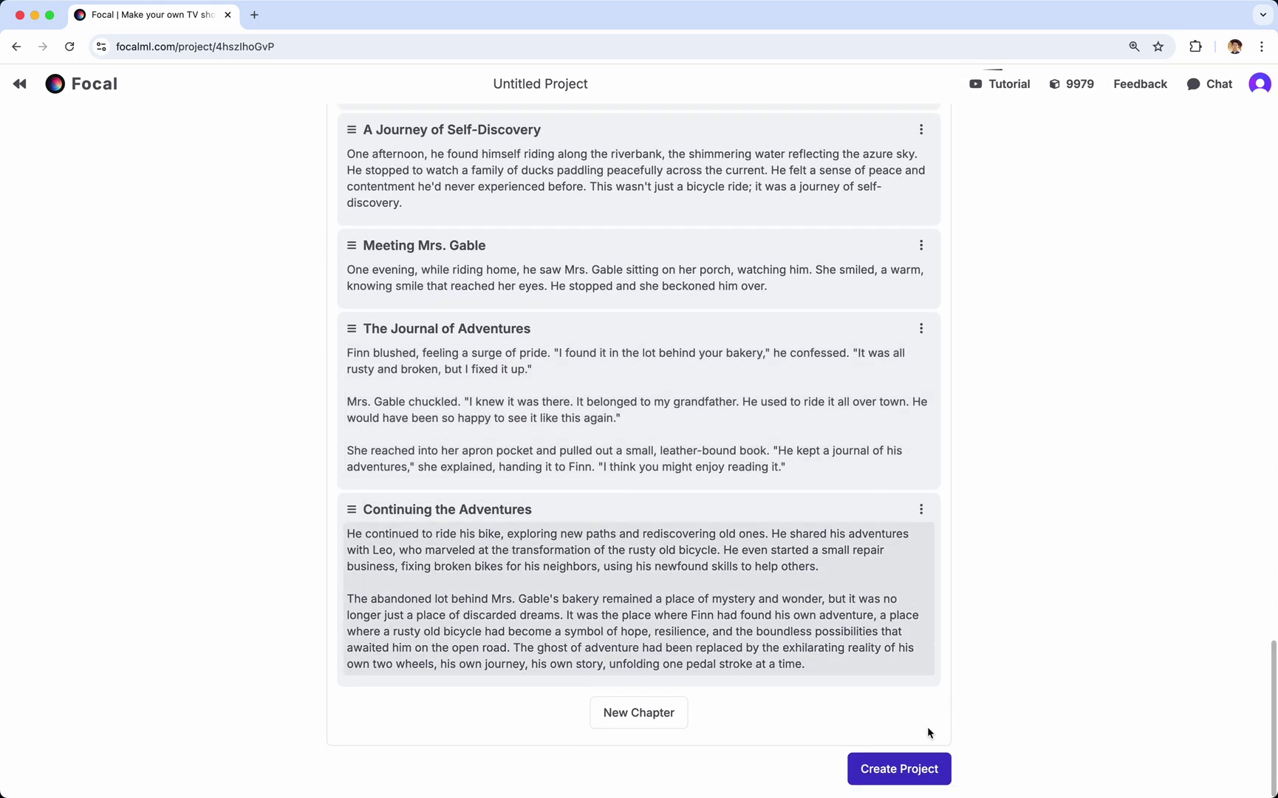
left_click(916, 773)
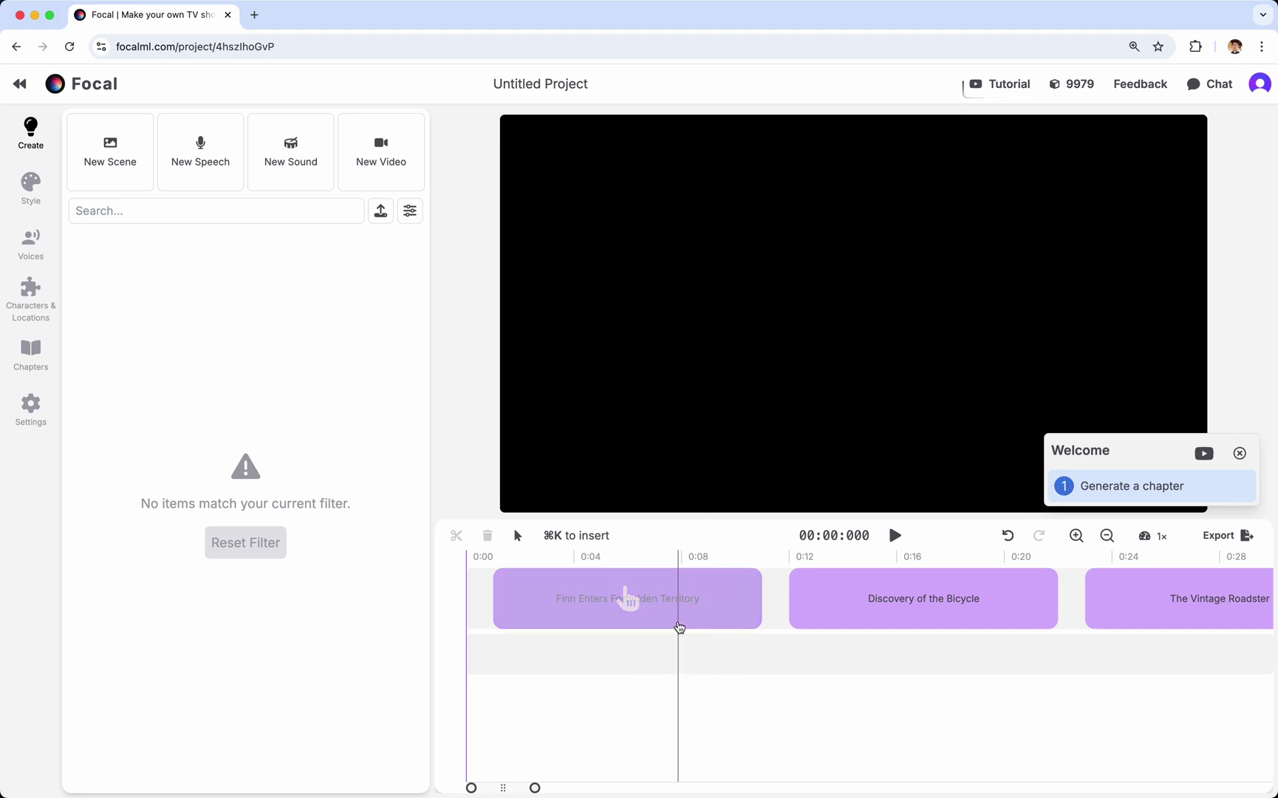
Step: Zoom out the timeline and look over the chapter blocks, returning to "Finn Enters Forbidden Territory"
left_click(680, 625)
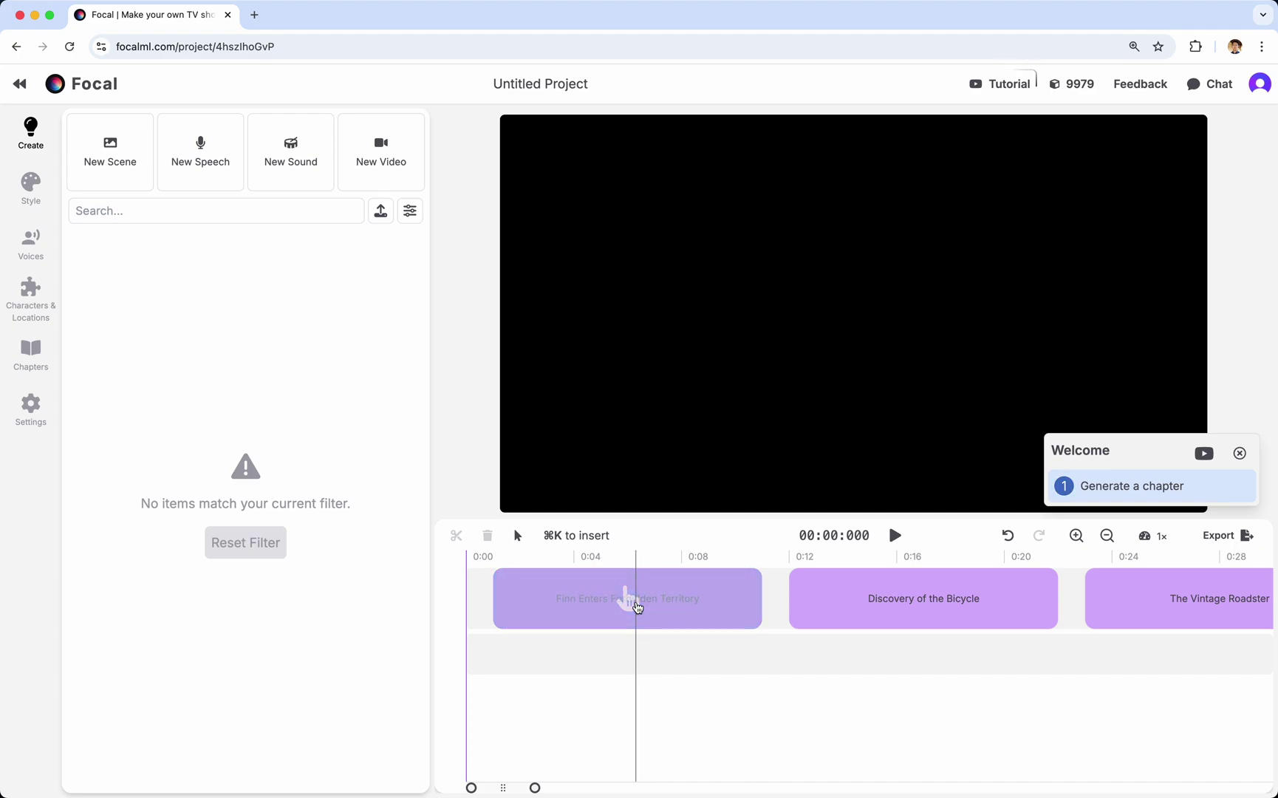
scroll(636, 606, "down", 3, "ctrl")
scroll(636, 606, "right", 5)
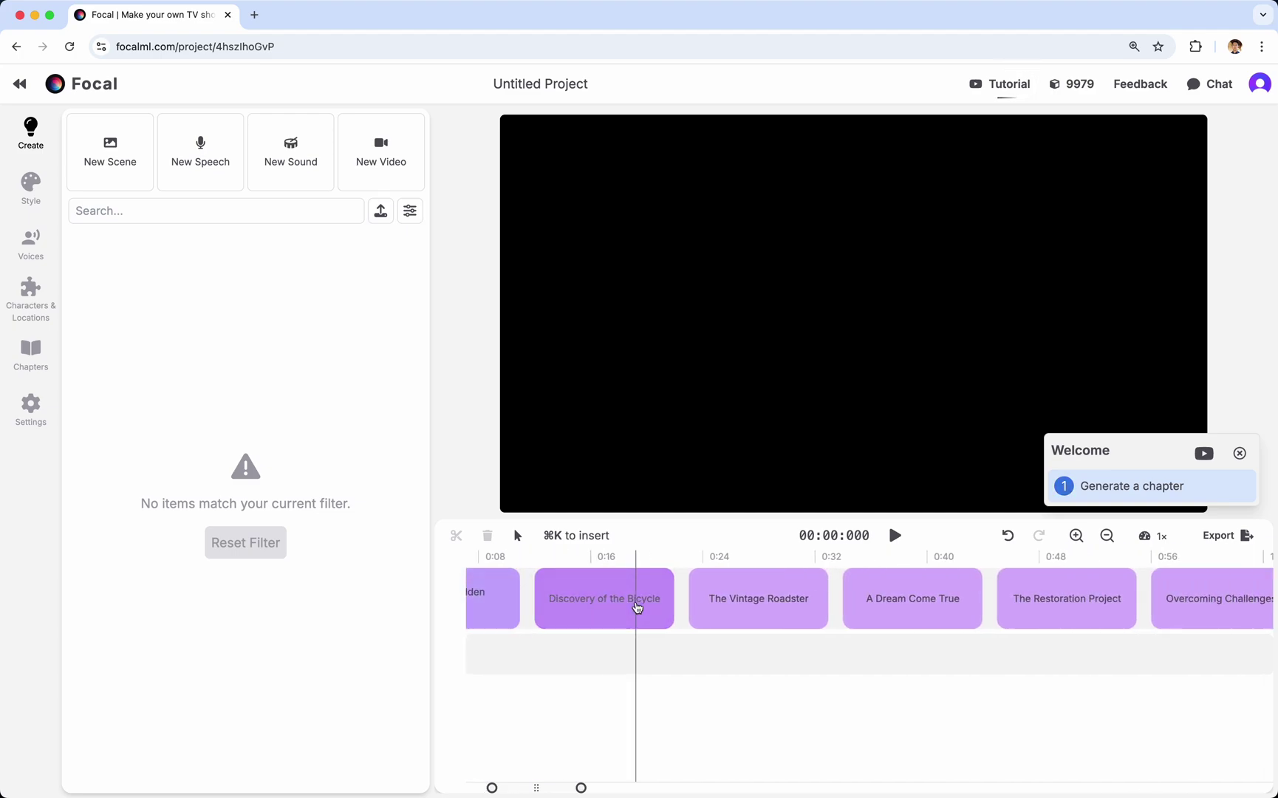
scroll(637, 607, "left", 5)
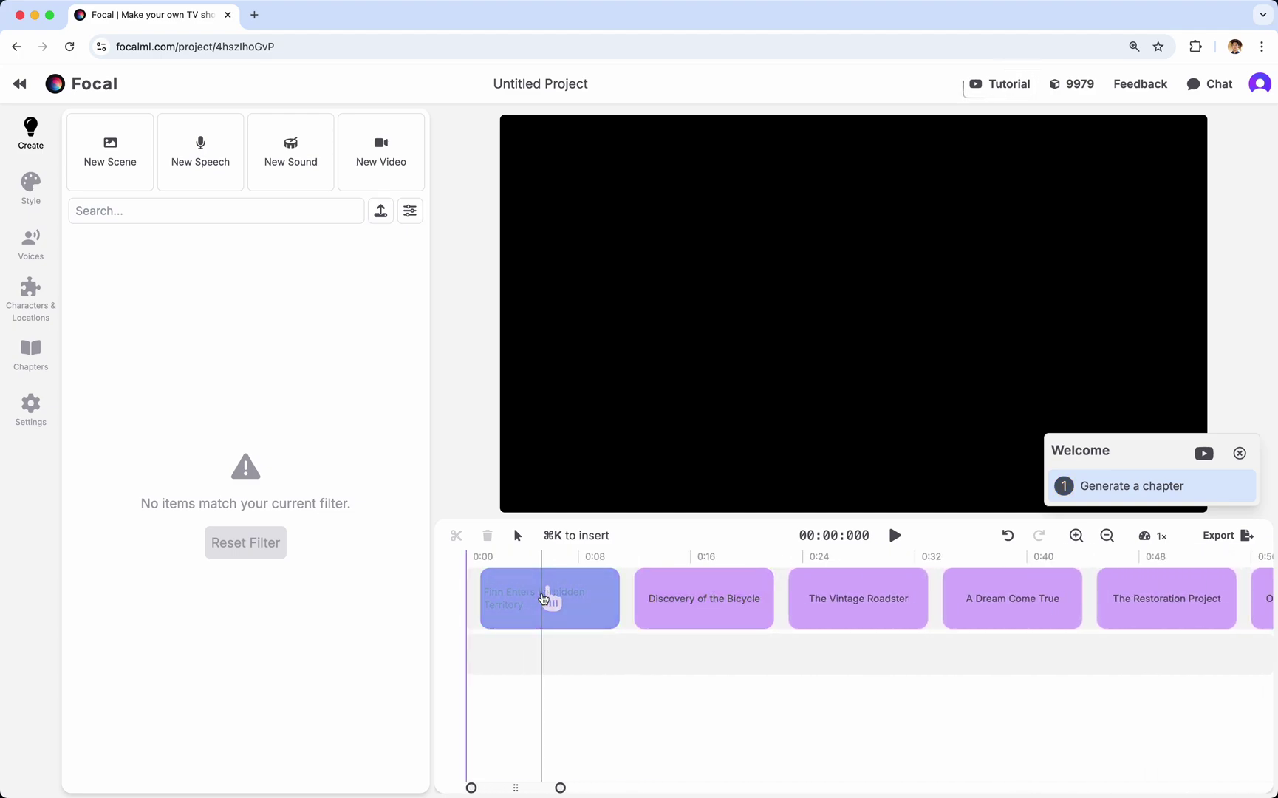
Step: Generate the chapter "Finn Enters Forbidden Territory" with the instruction "Please adapt this chapter as-is."
left_click(544, 599)
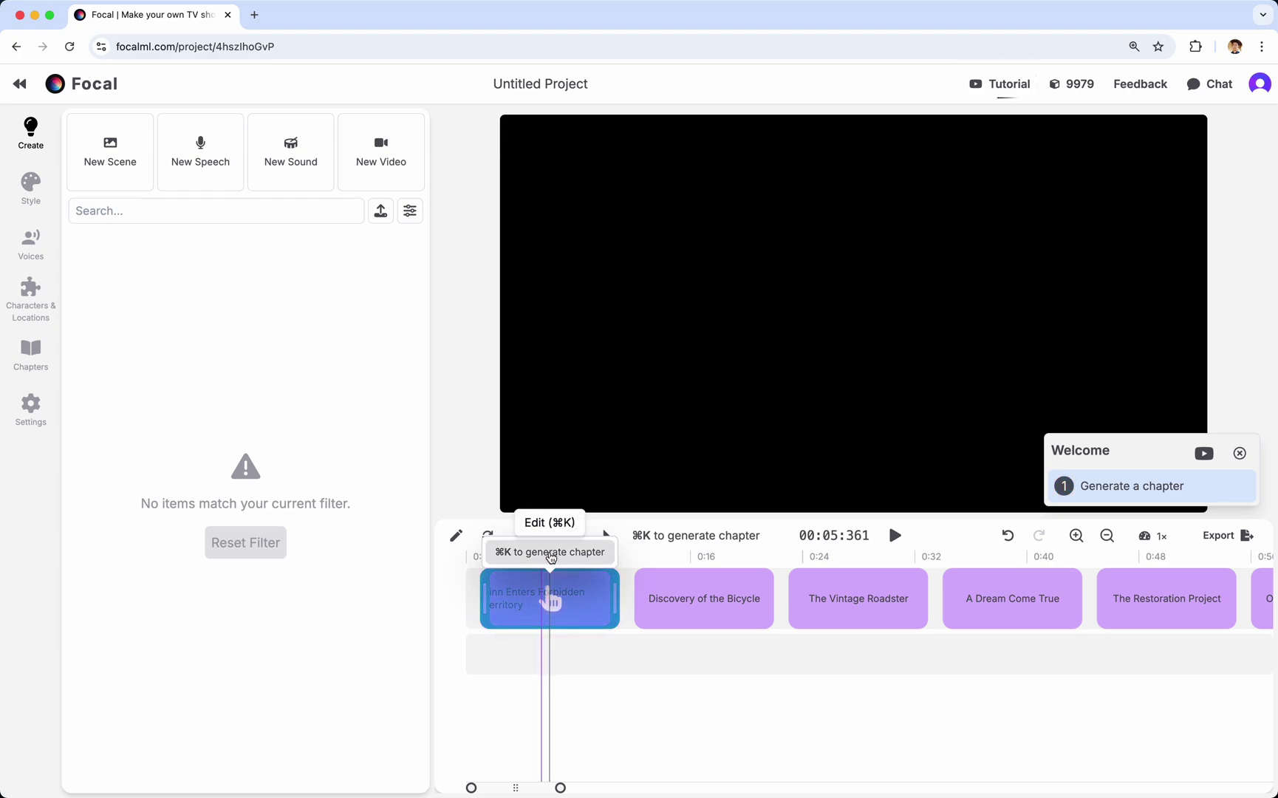
left_click(551, 553)
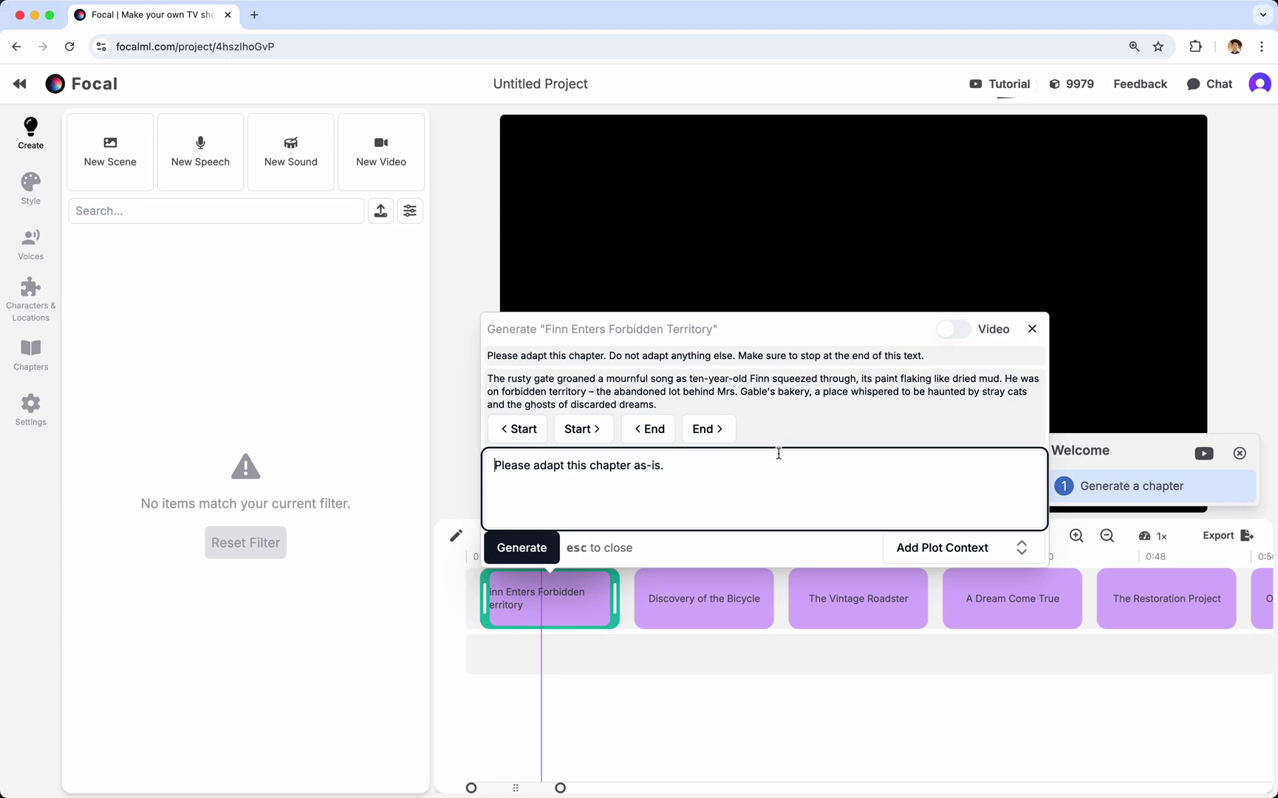
triple_click(776, 464)
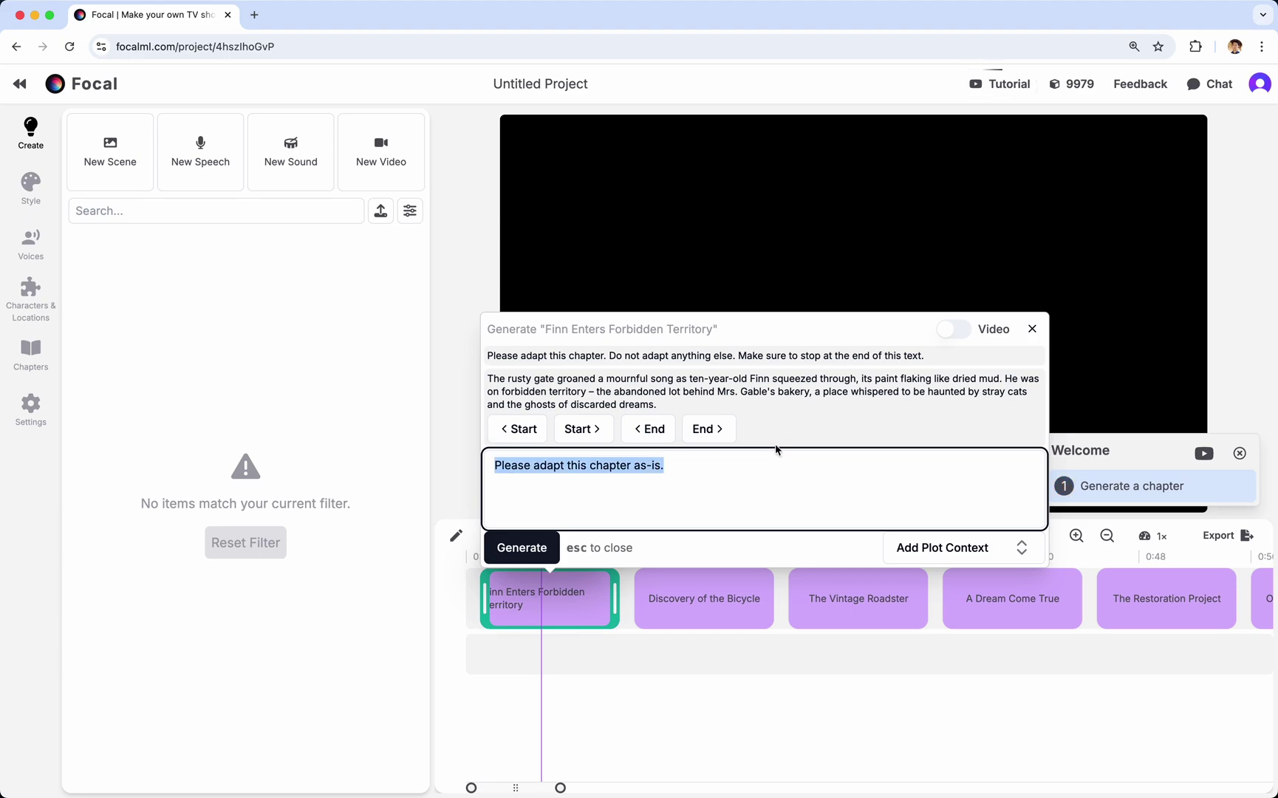
triple_click(686, 479)
left_click(688, 475)
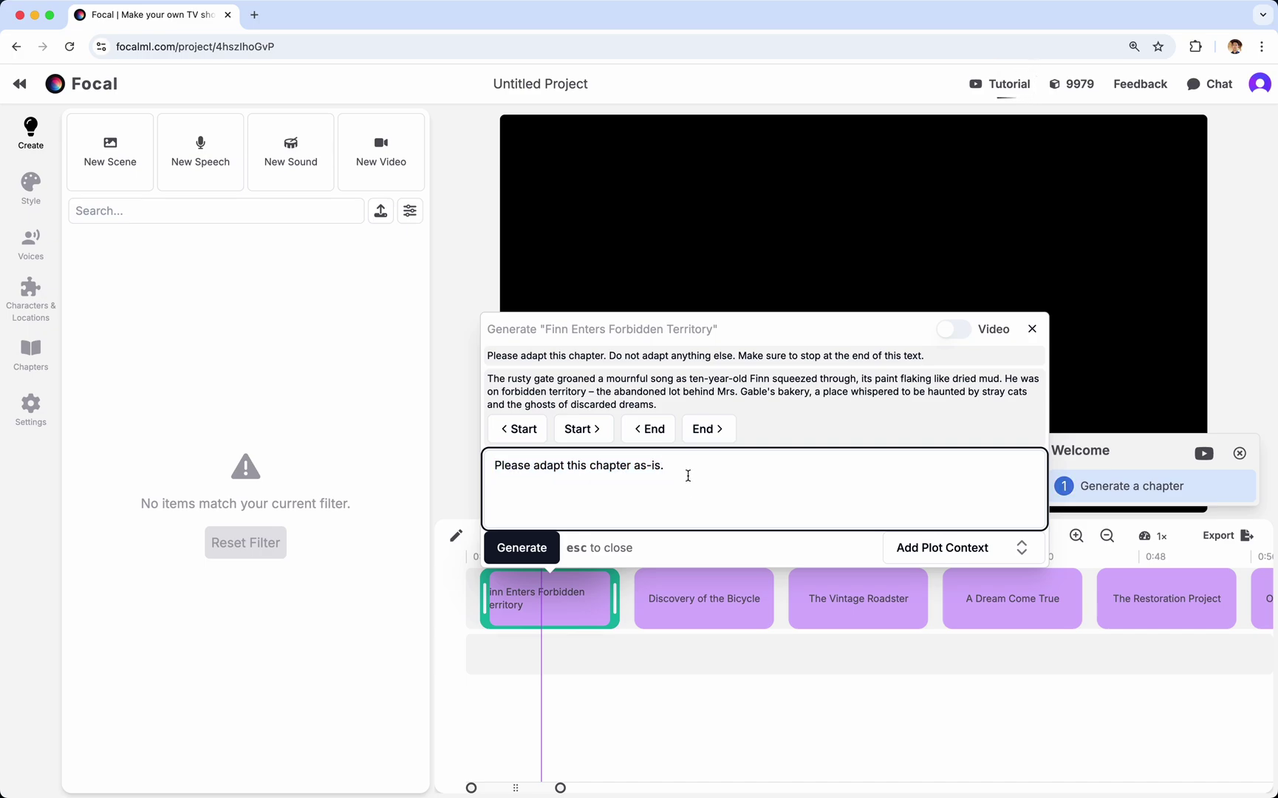
triple_click(688, 475)
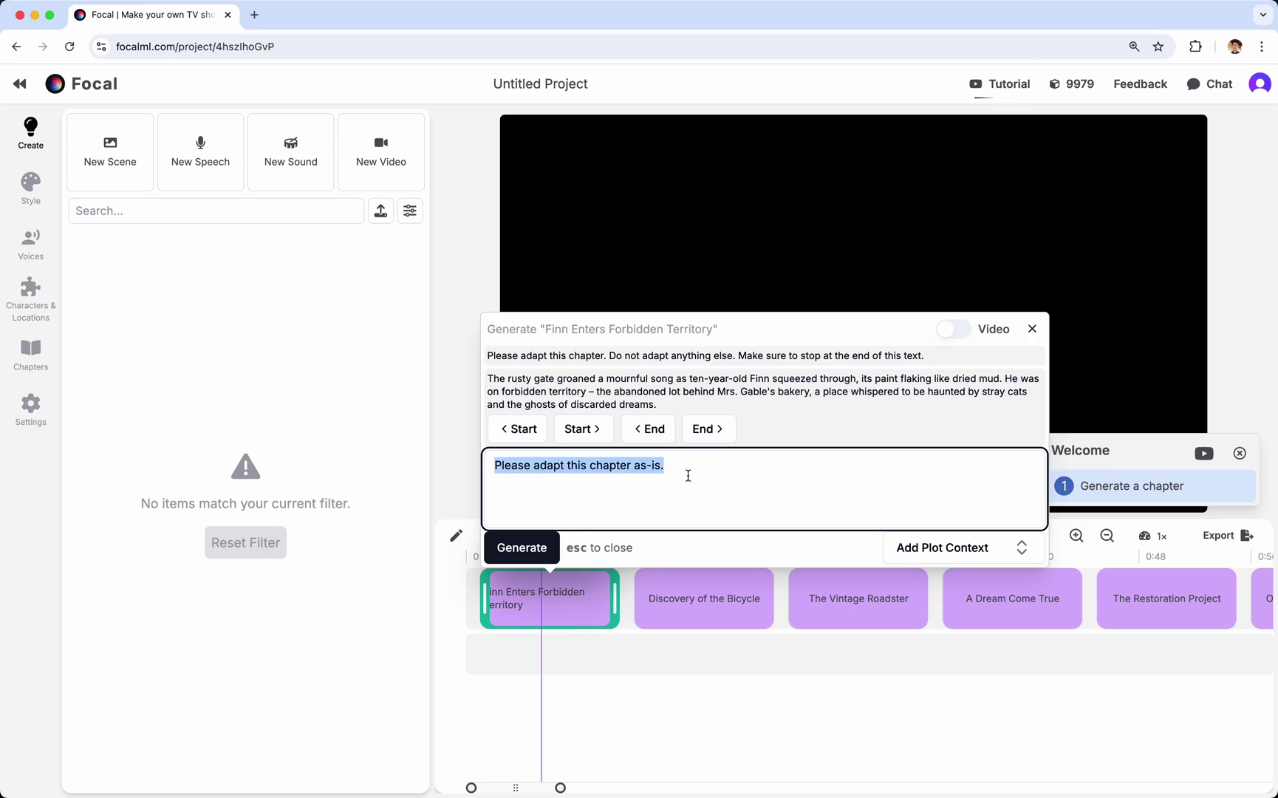
left_click(531, 551)
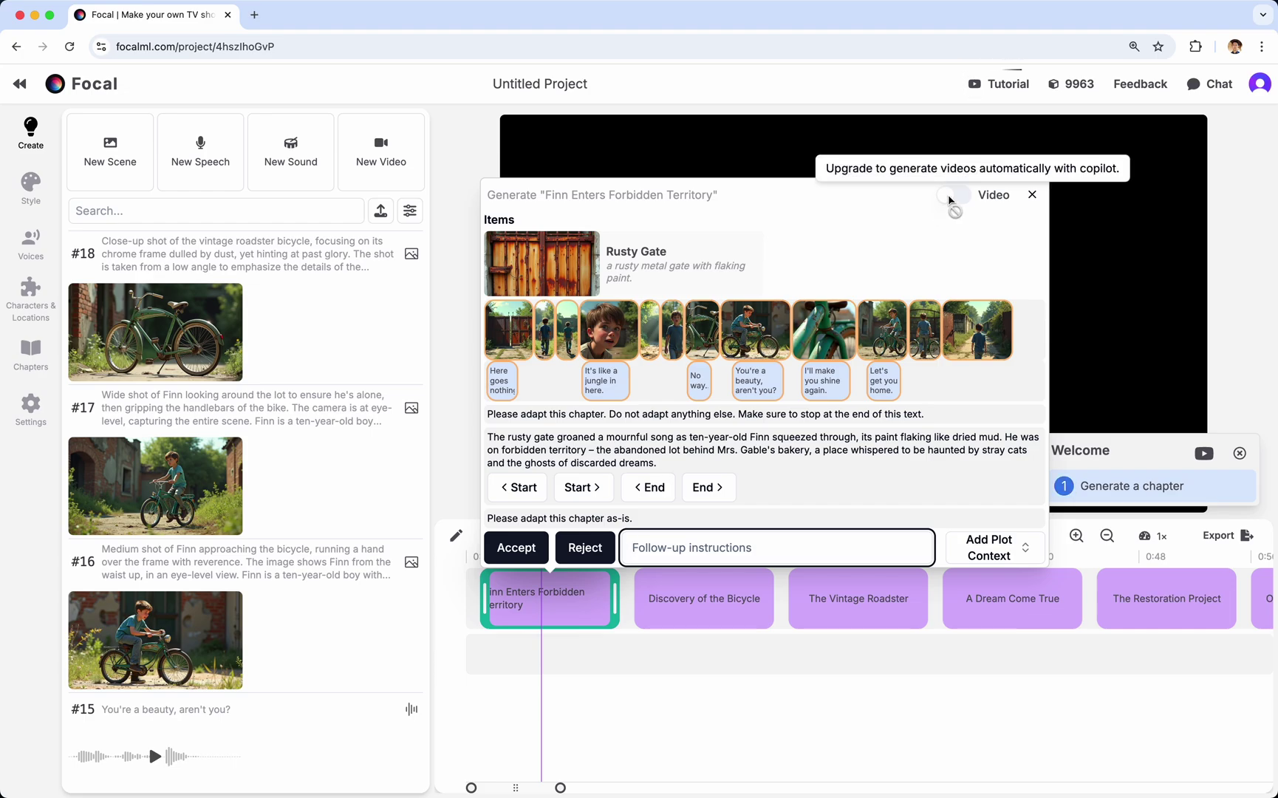
Step: Check the credits usage and accept the generated scenes and speech for "Finn Enters Forbidden Territory"
left_click(1066, 89)
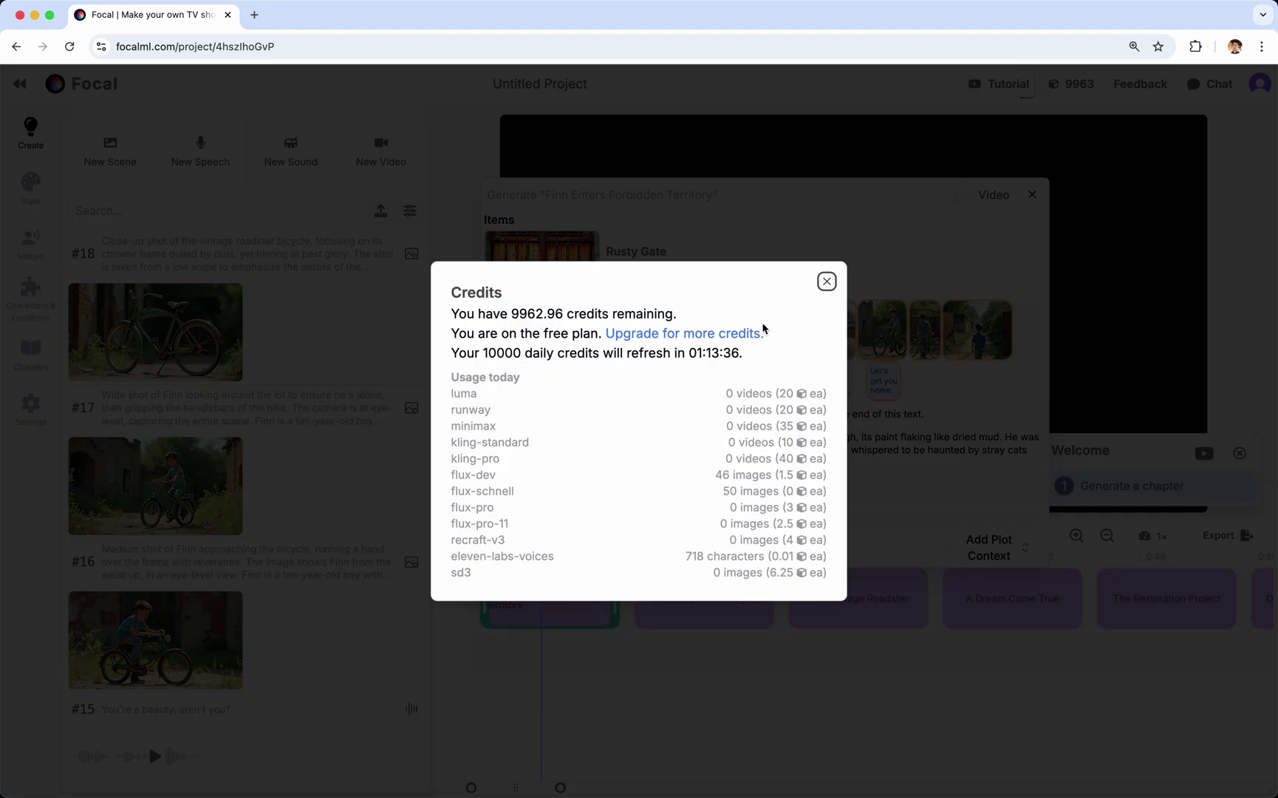
left_click(826, 281)
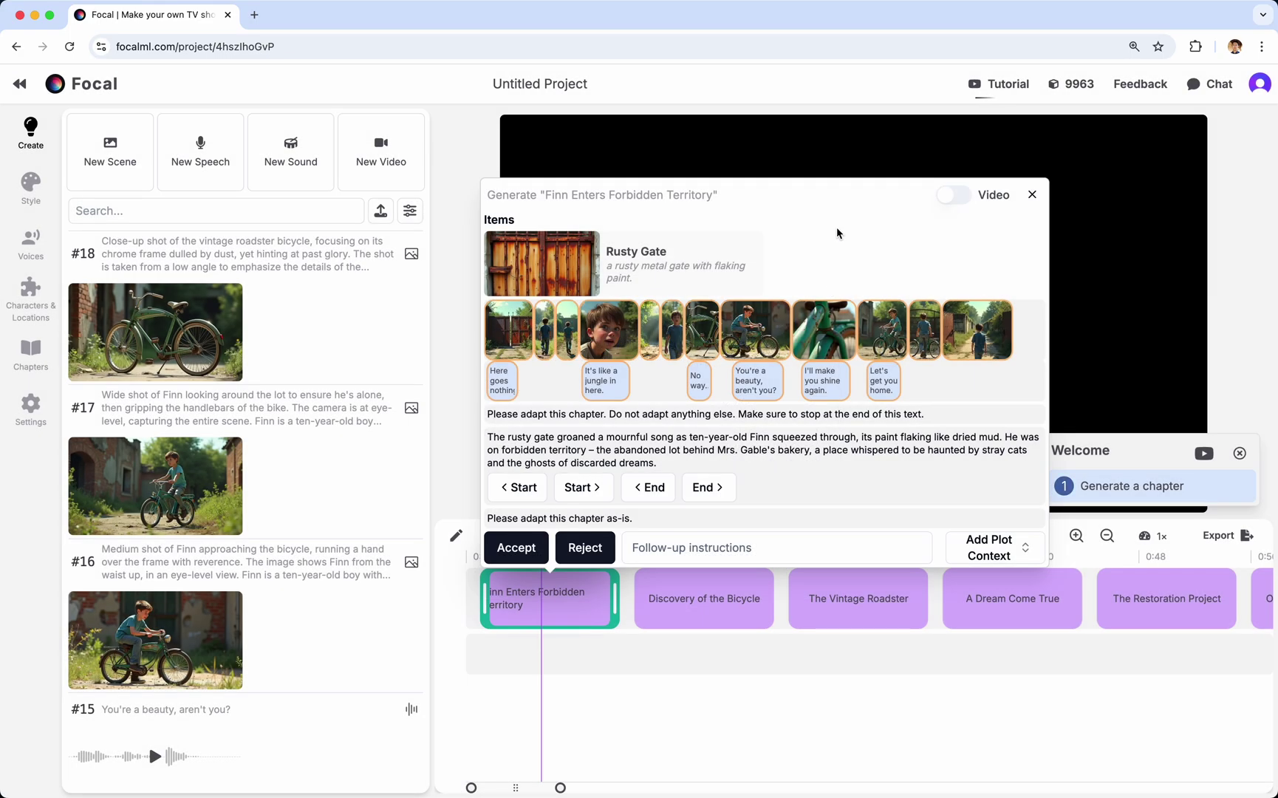
left_click(530, 550)
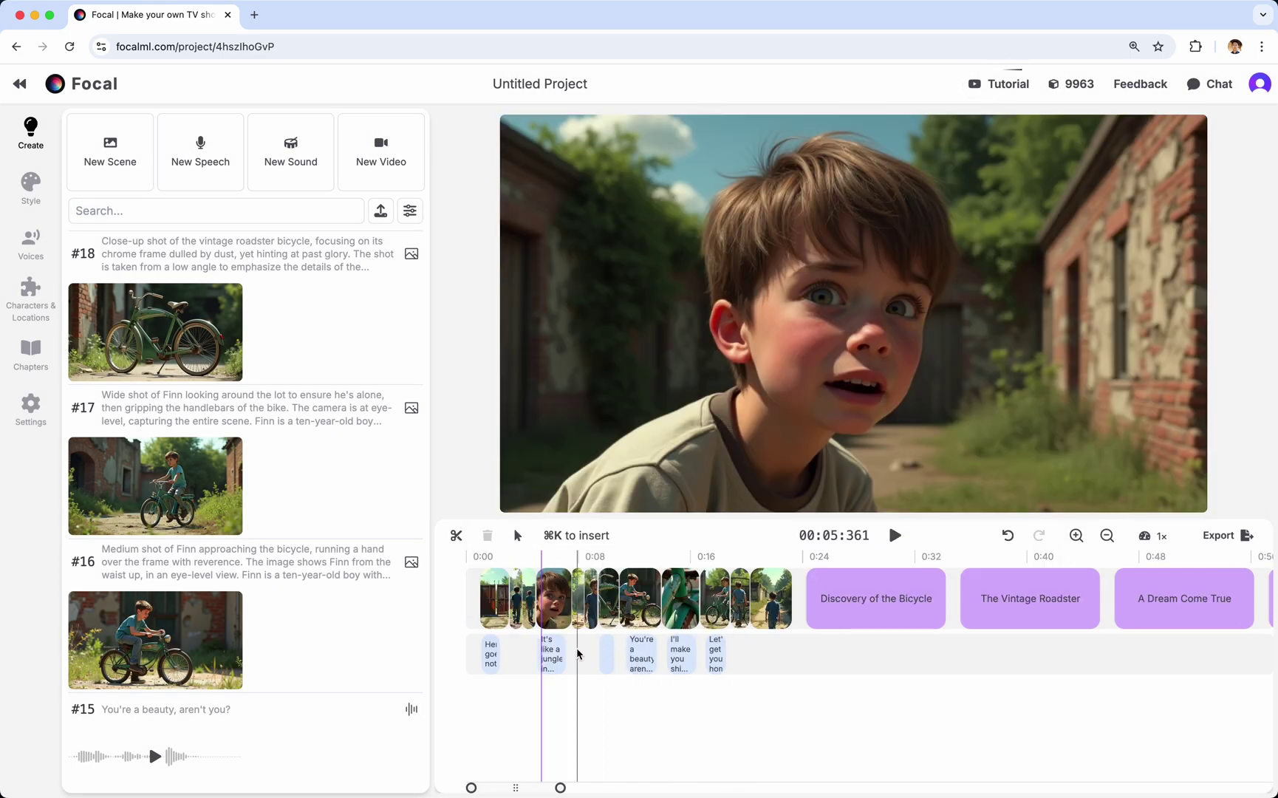
Step: Look over the image and speech clips of the first chapter on the timeline, previewing a shot near its end
scroll(579, 652, "up", 3)
scroll(579, 652, "left", 2)
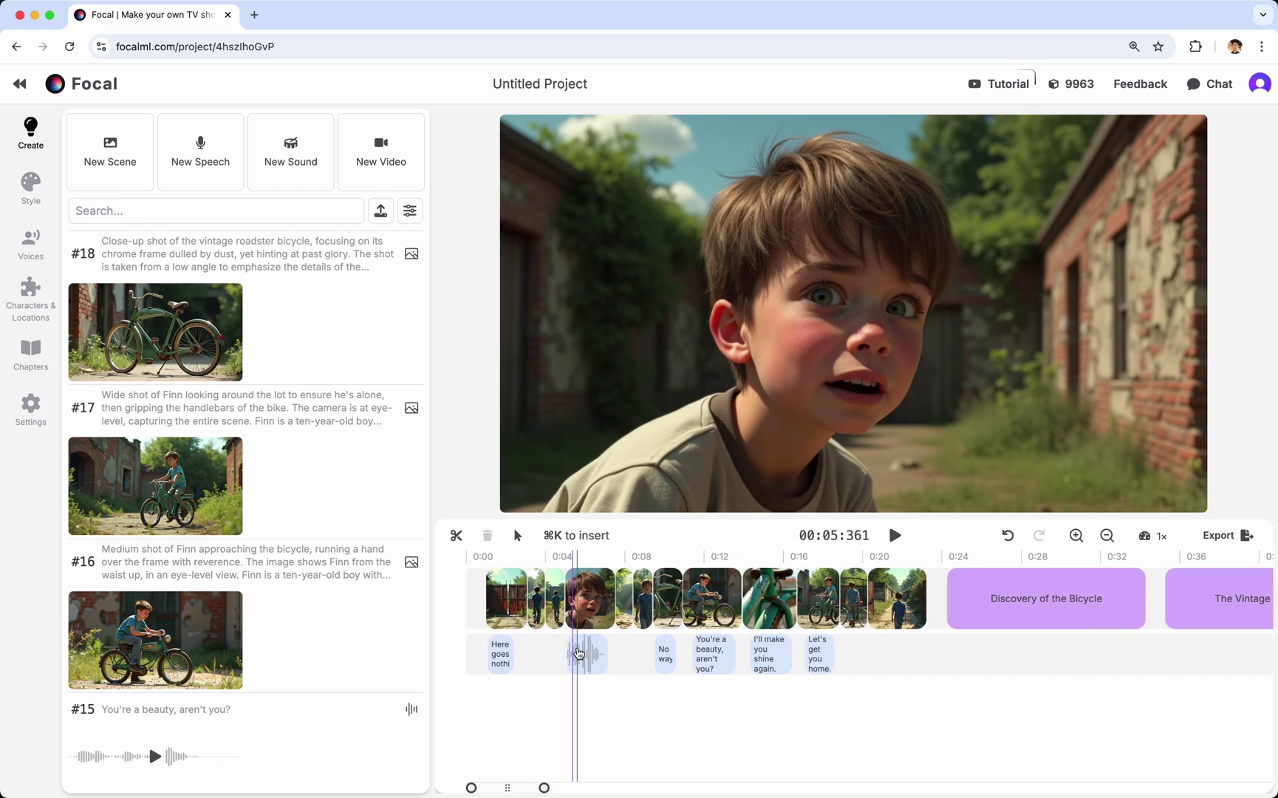
left_click(857, 689)
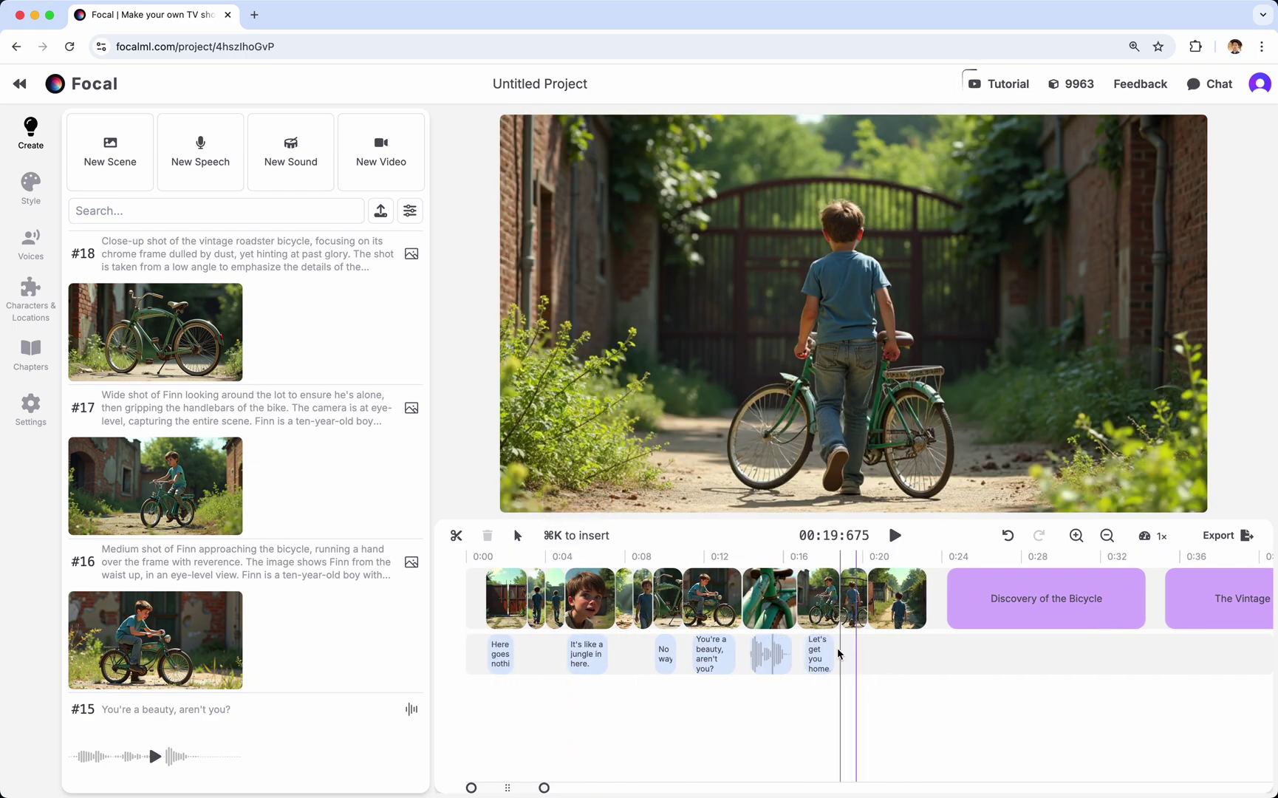
scroll(857, 665, "right", 4)
left_click(872, 678)
scroll(875, 681, "down", 3)
Step: Open the generation prompt for the chapter "Discovery of the Bicycle" and close it without generating
left_click(820, 595)
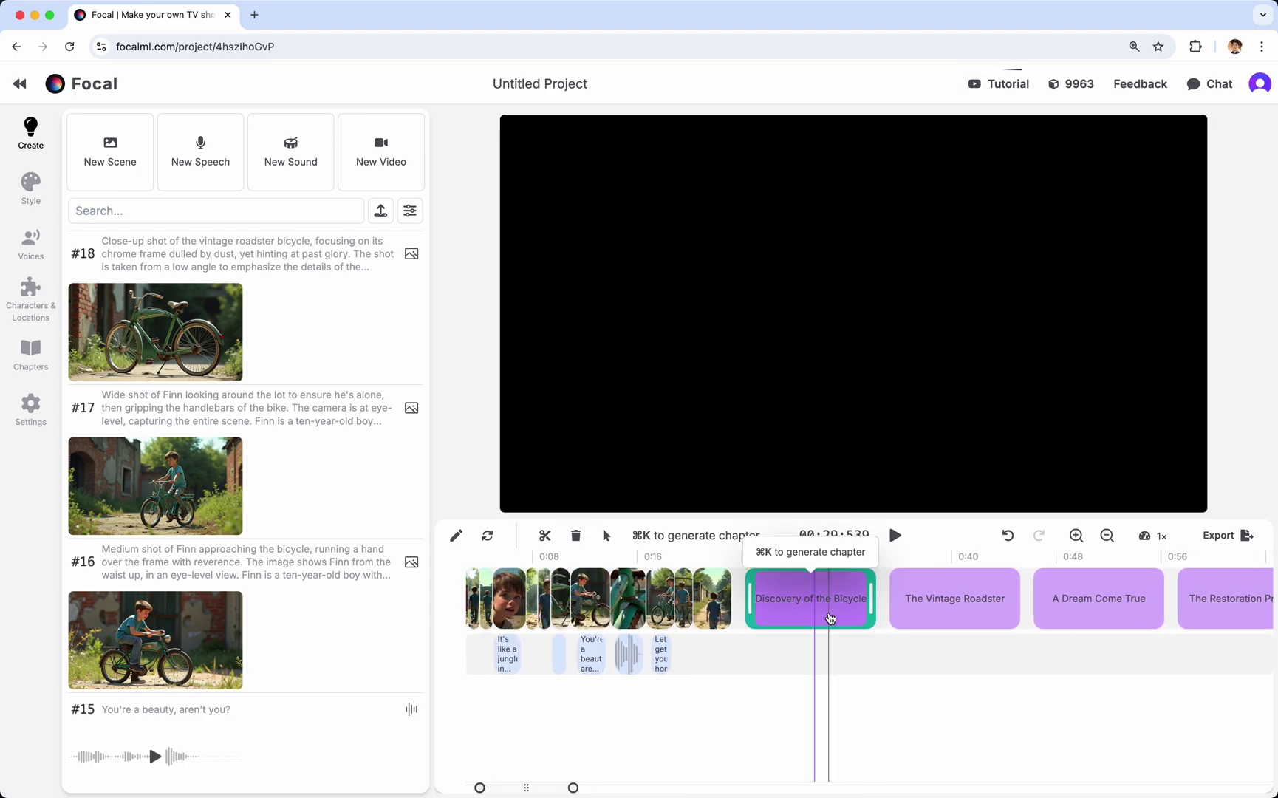
left_click(805, 556)
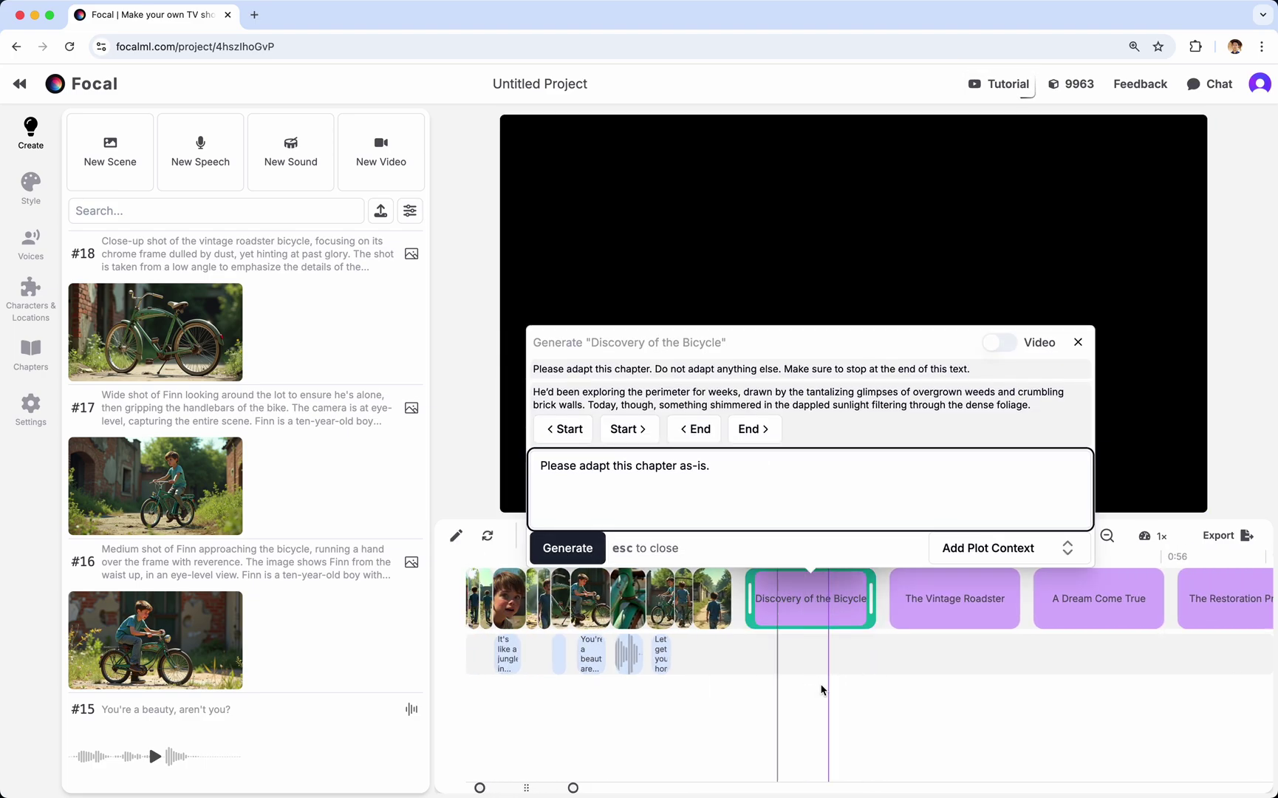
left_click(837, 713)
left_click(1077, 343)
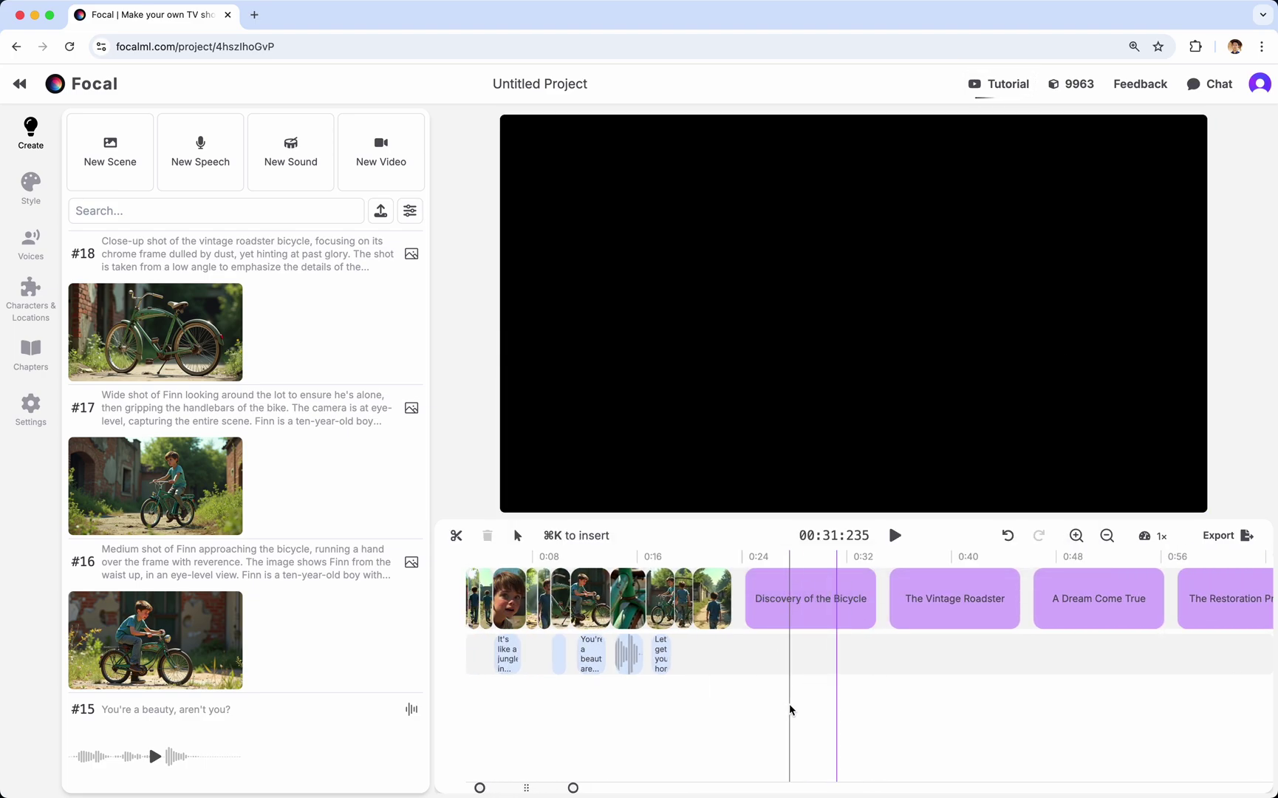
Step: Preview points along the first chapter, open the insert prompt in the gap before "Discovery of the Bicycle", and dismiss it
scroll(789, 704, "left", 2)
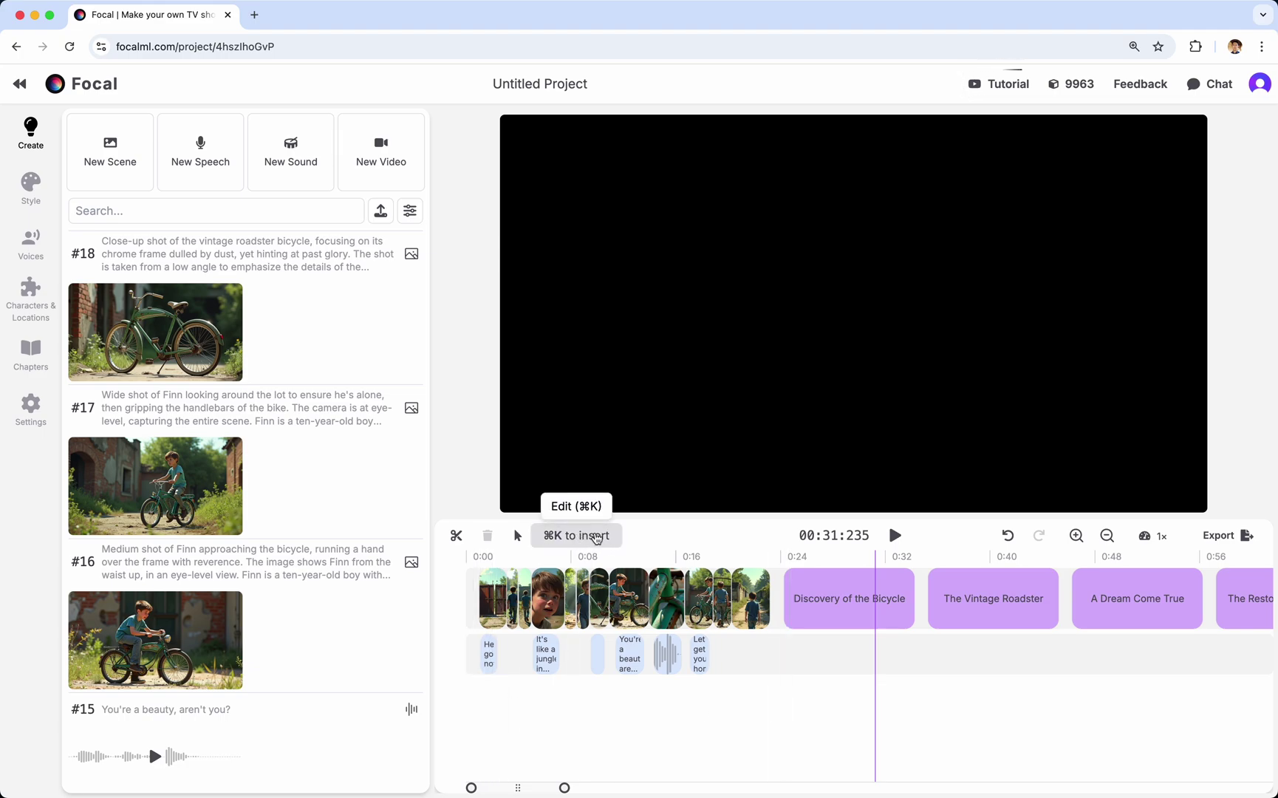
left_click(453, 679)
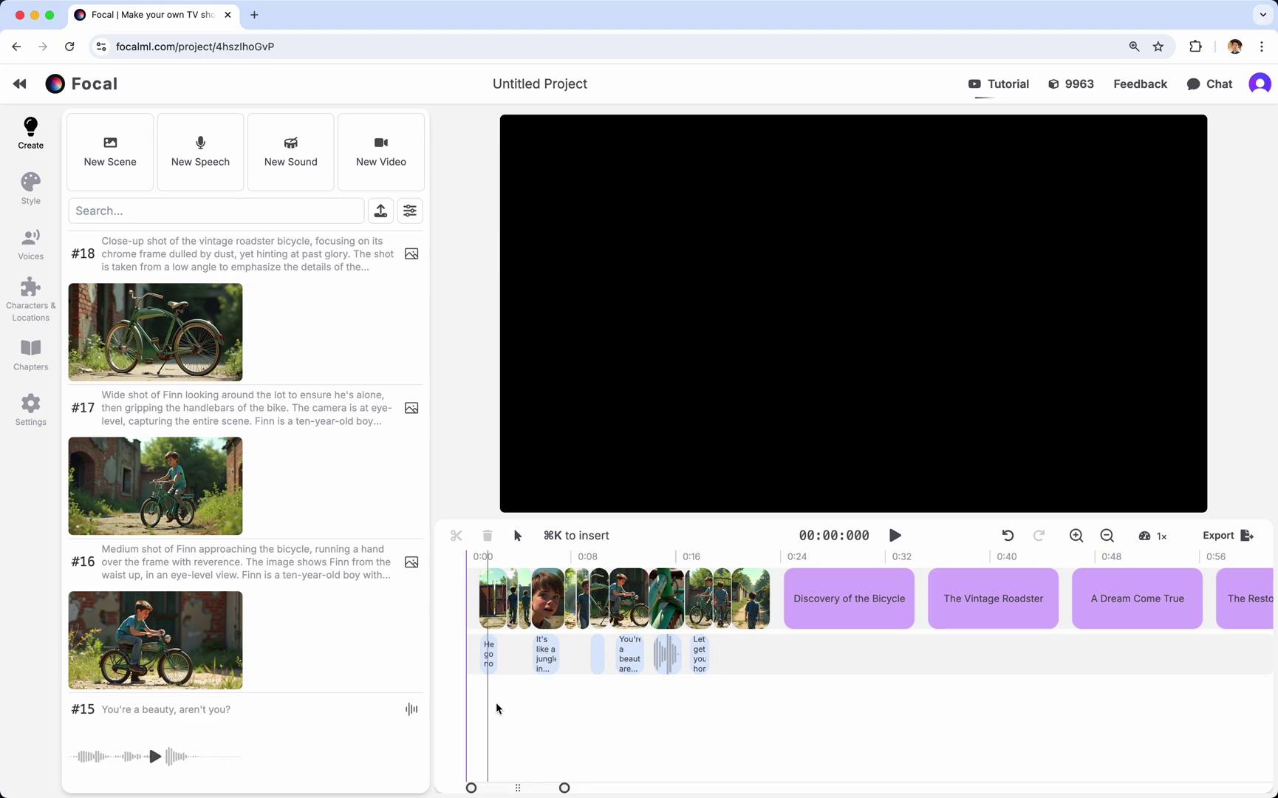
left_click(520, 706)
left_click(671, 717)
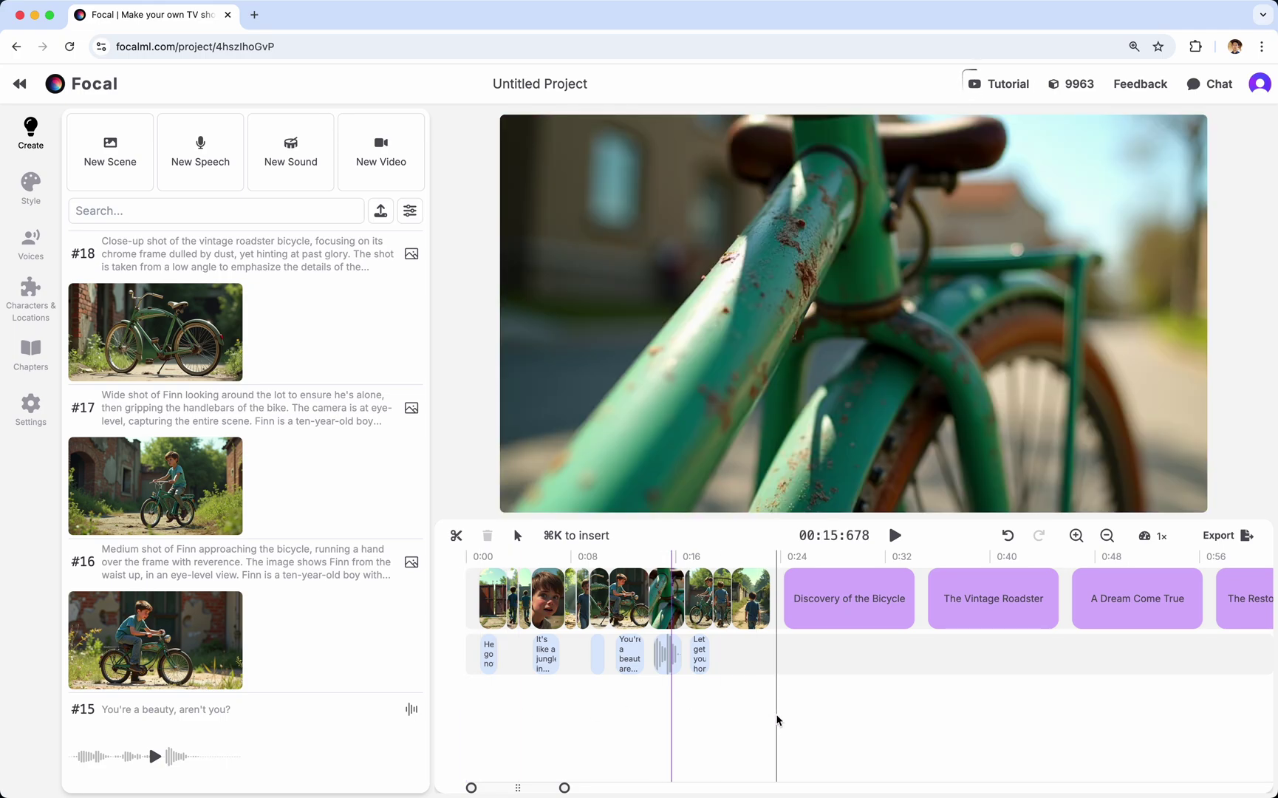
left_click(776, 719)
key("super+k")
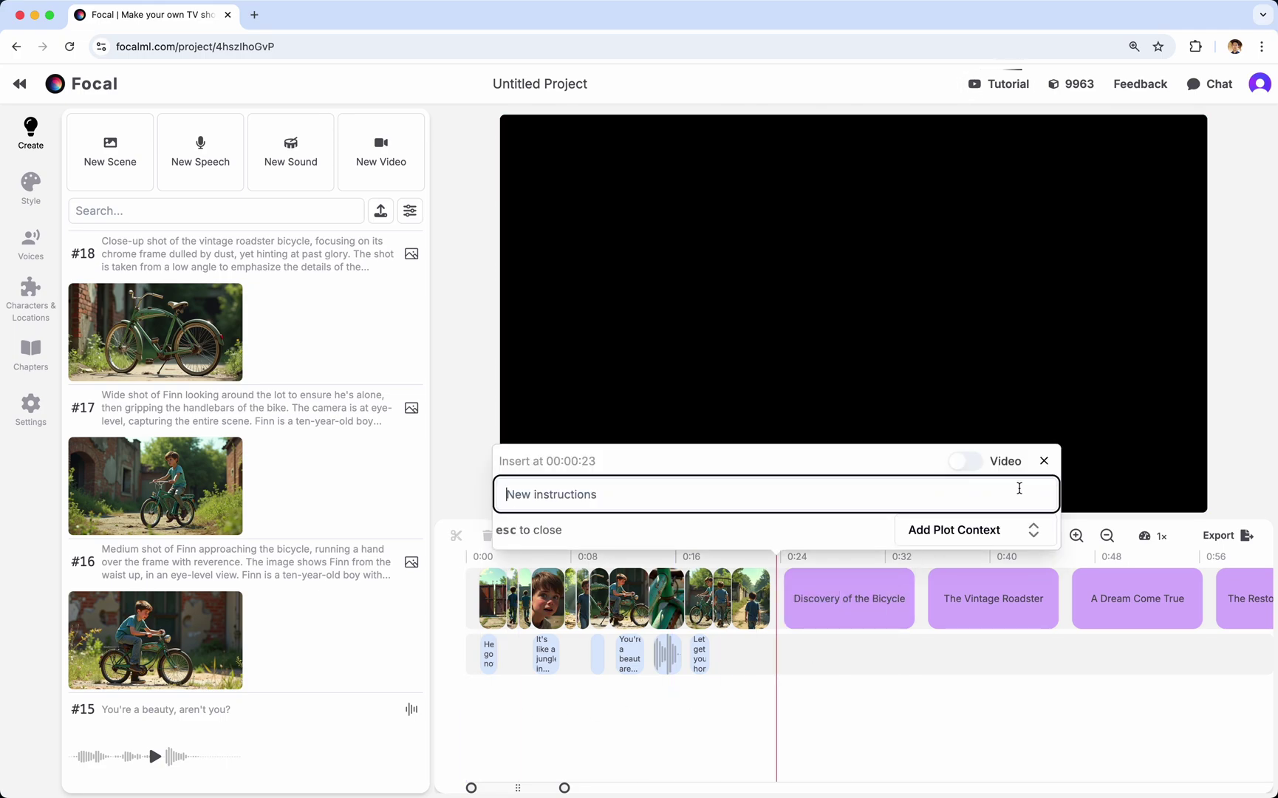
left_click(1043, 462)
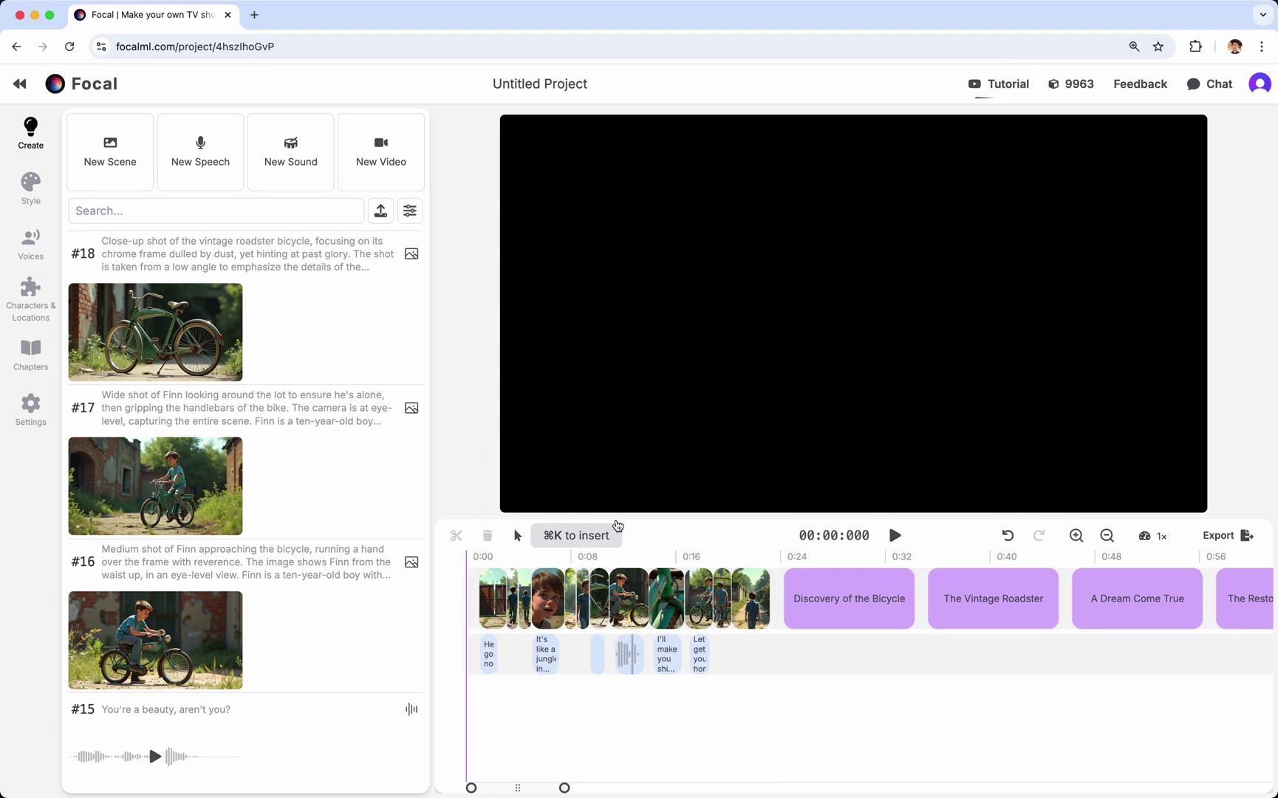
Step: Draft the insert instruction "an image of the sun rising" at the start of the timeline and discard it
key("super+k")
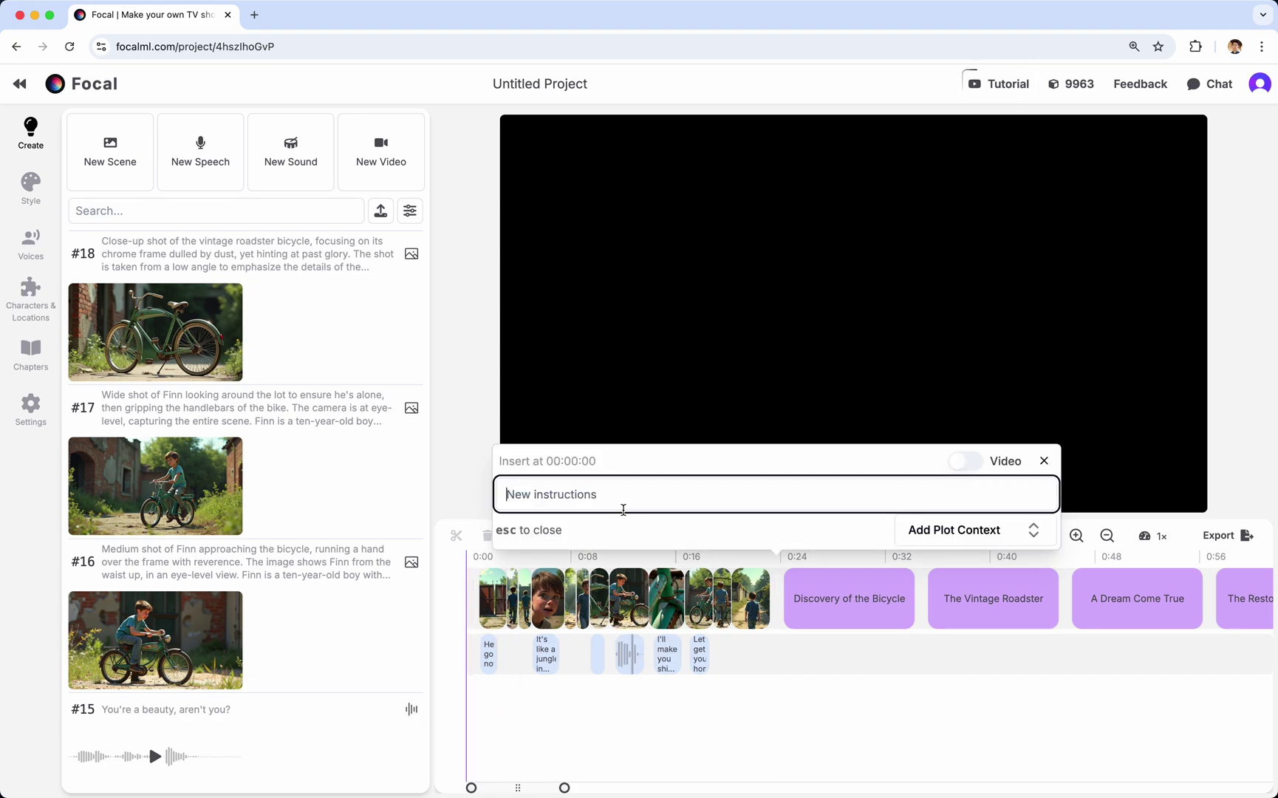
type("an image of the sun rising")
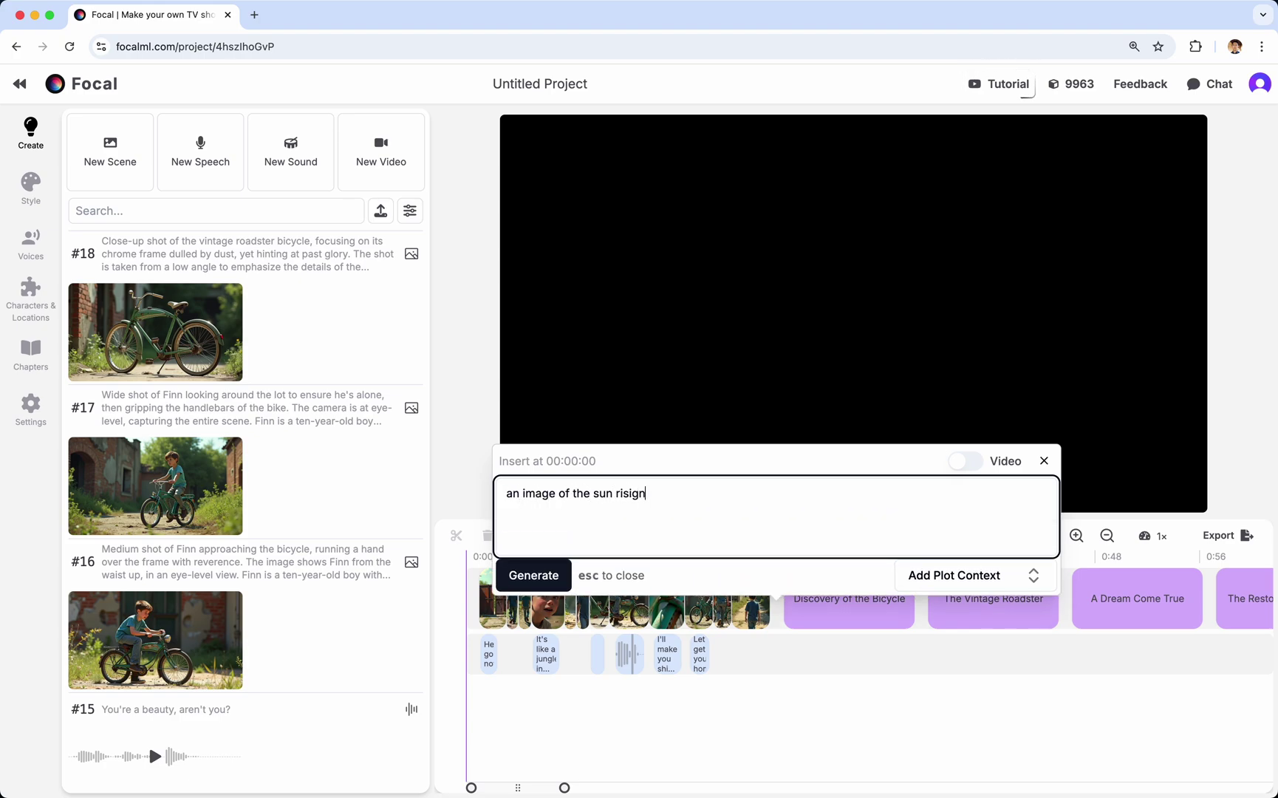
left_click(1044, 461)
left_click(794, 452)
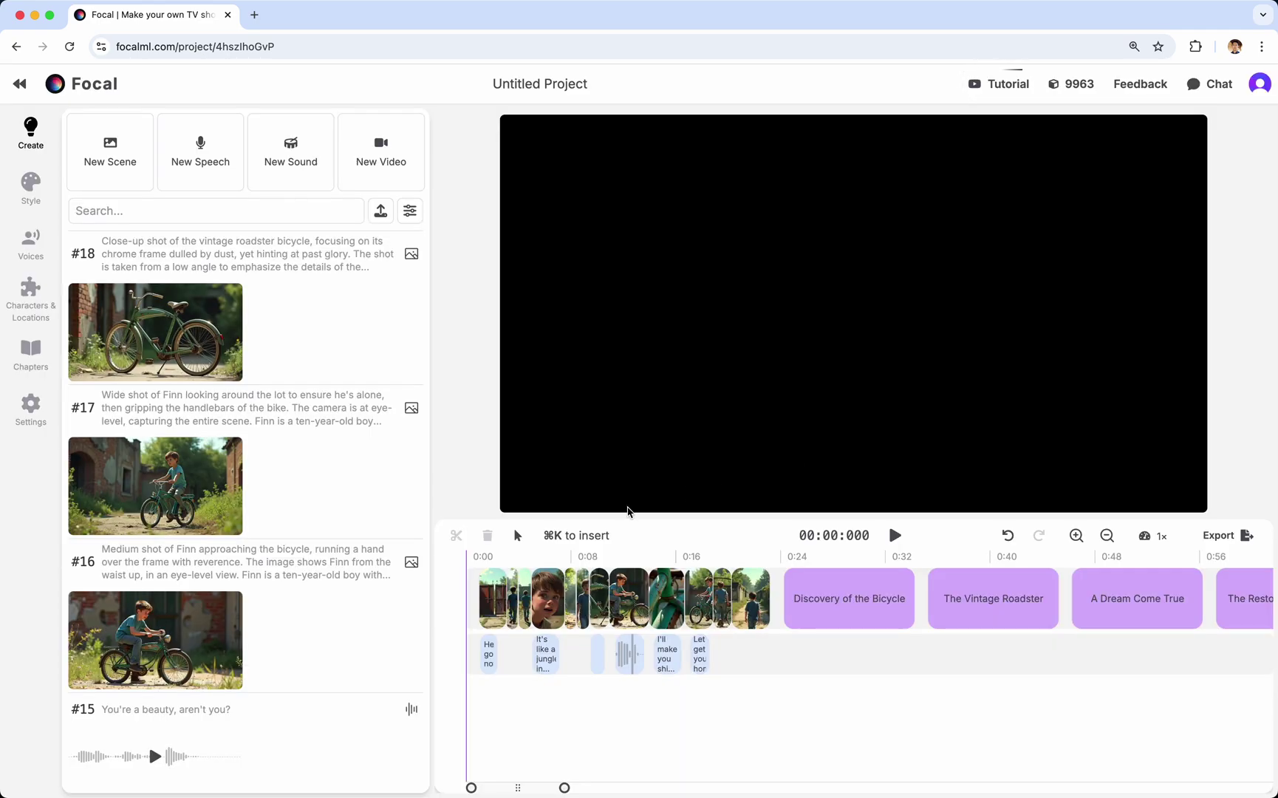
Step: Draft the edit instruction "make this nighttime" for the first chapter's last four images and two speech clips, and clear it
scroll(560, 613, "up", 2)
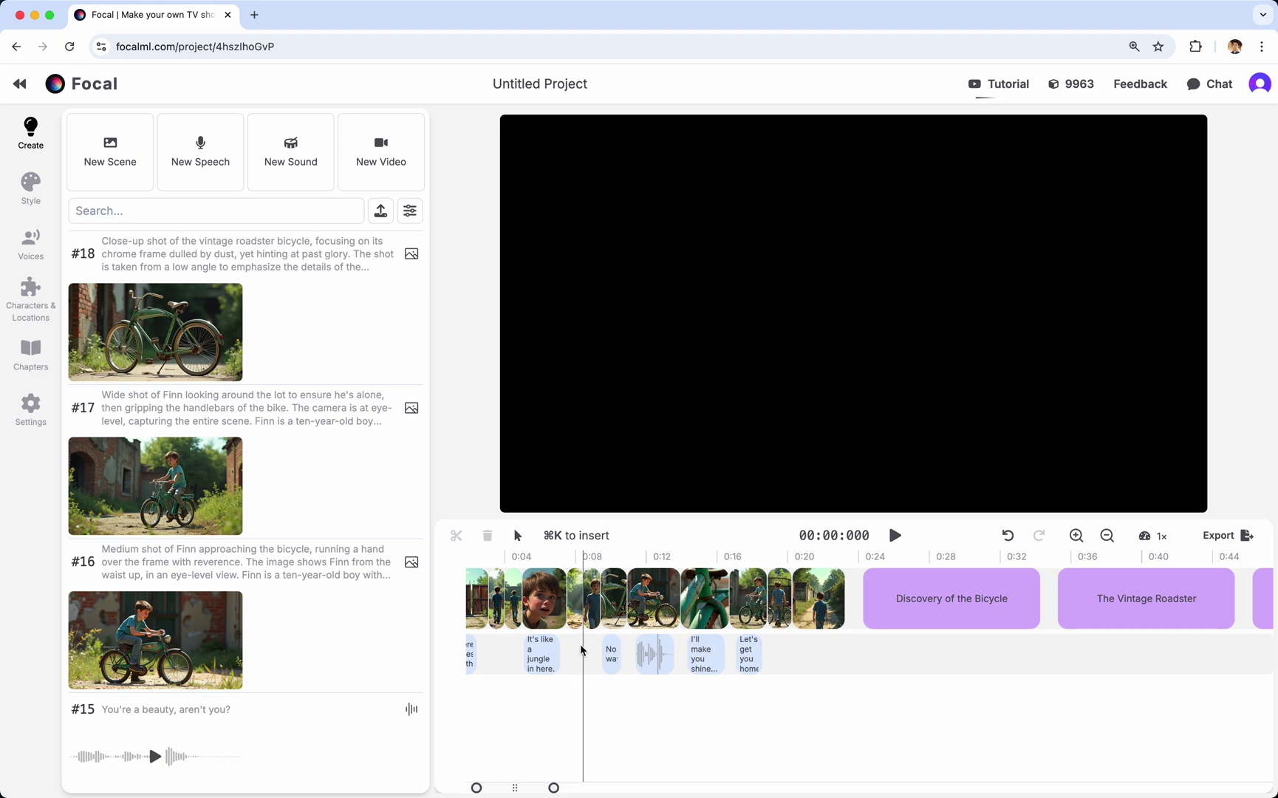
left_click(655, 605)
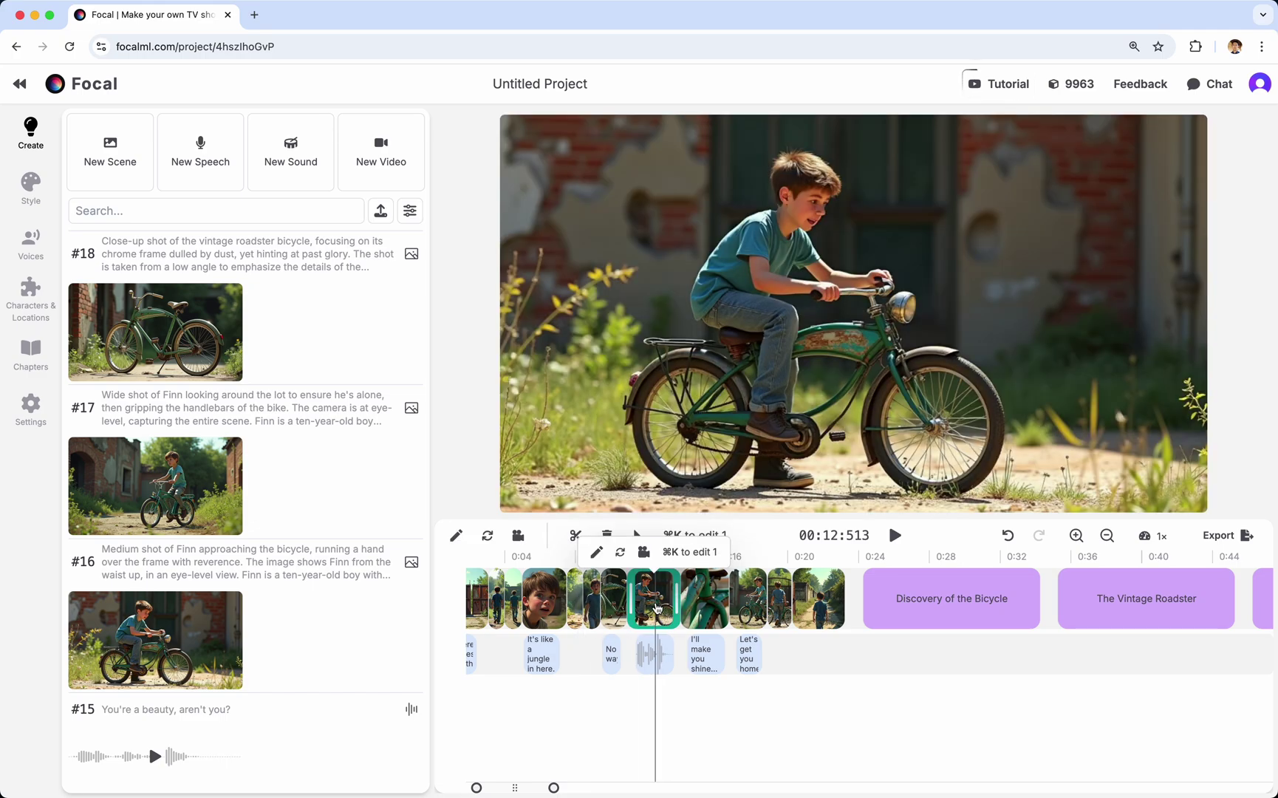
left_click_drag(824, 662, 711, 616)
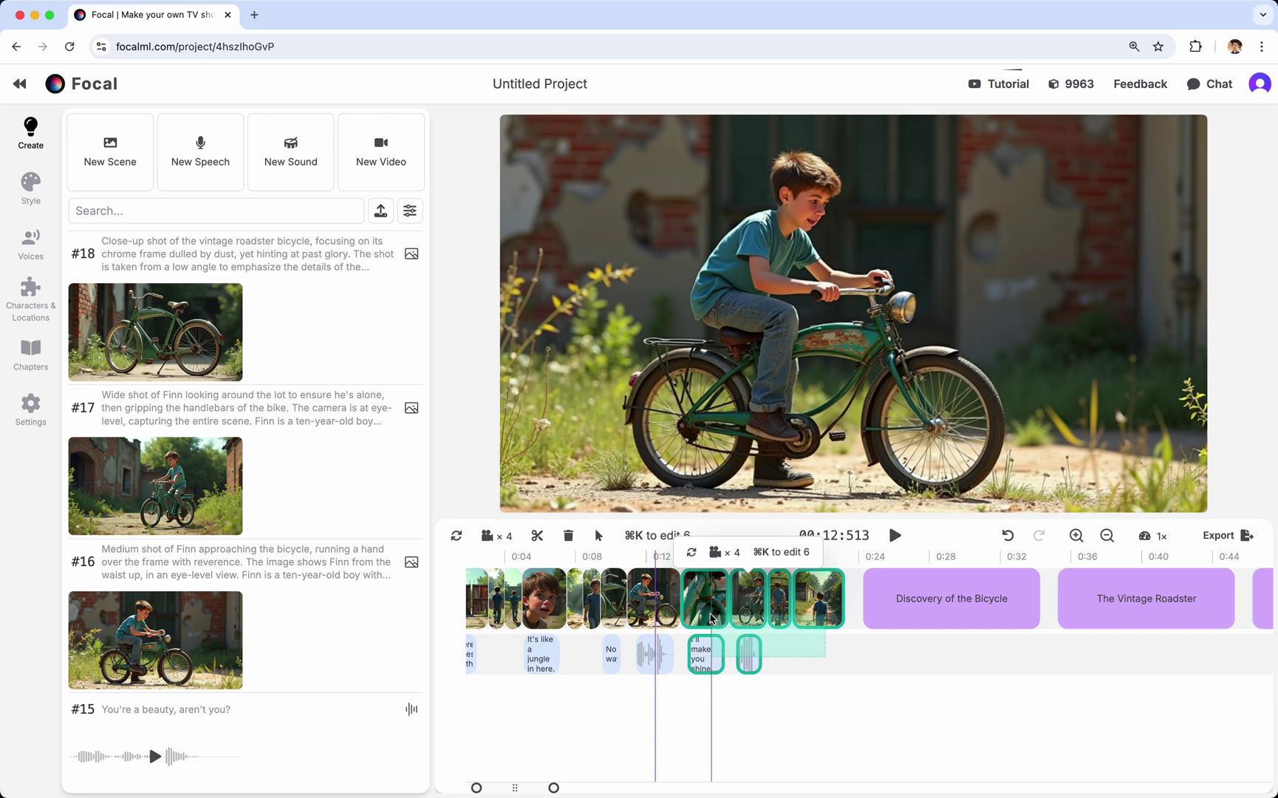
left_click(783, 552)
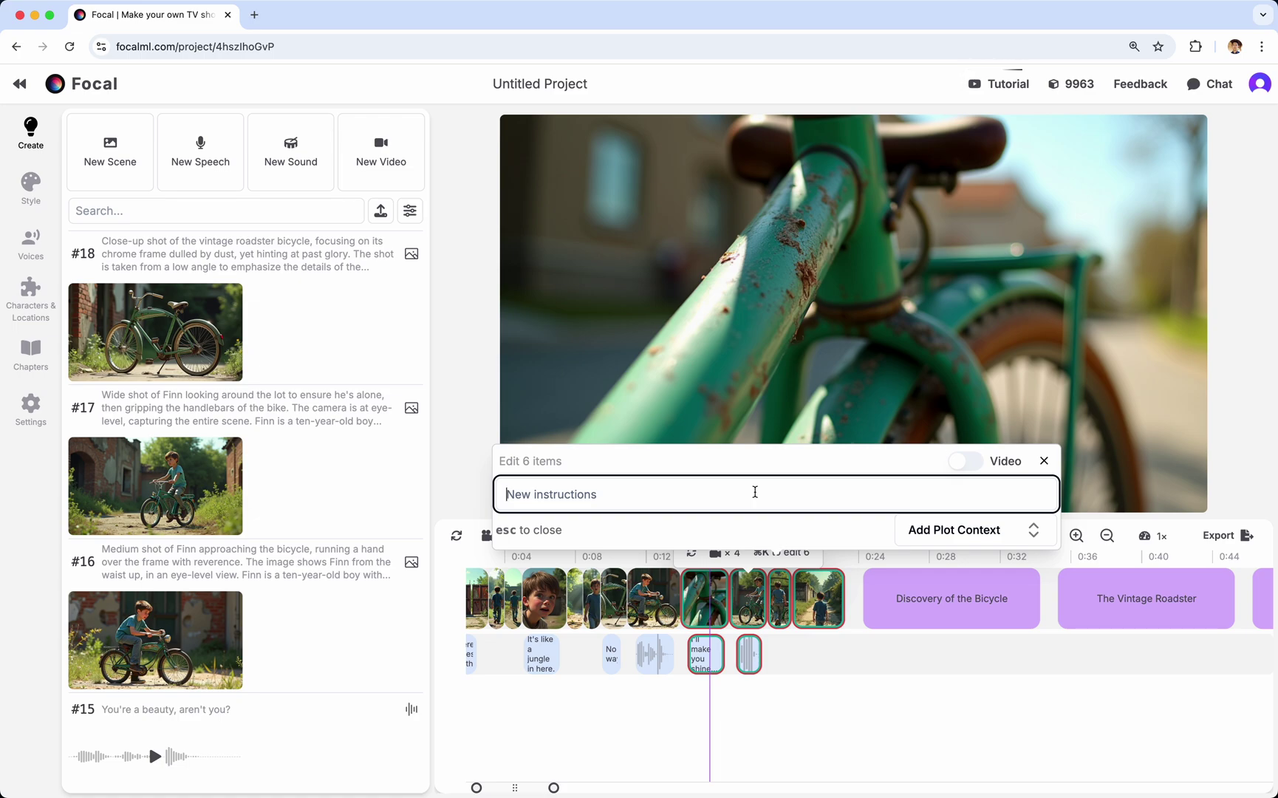
type("make this nigh")
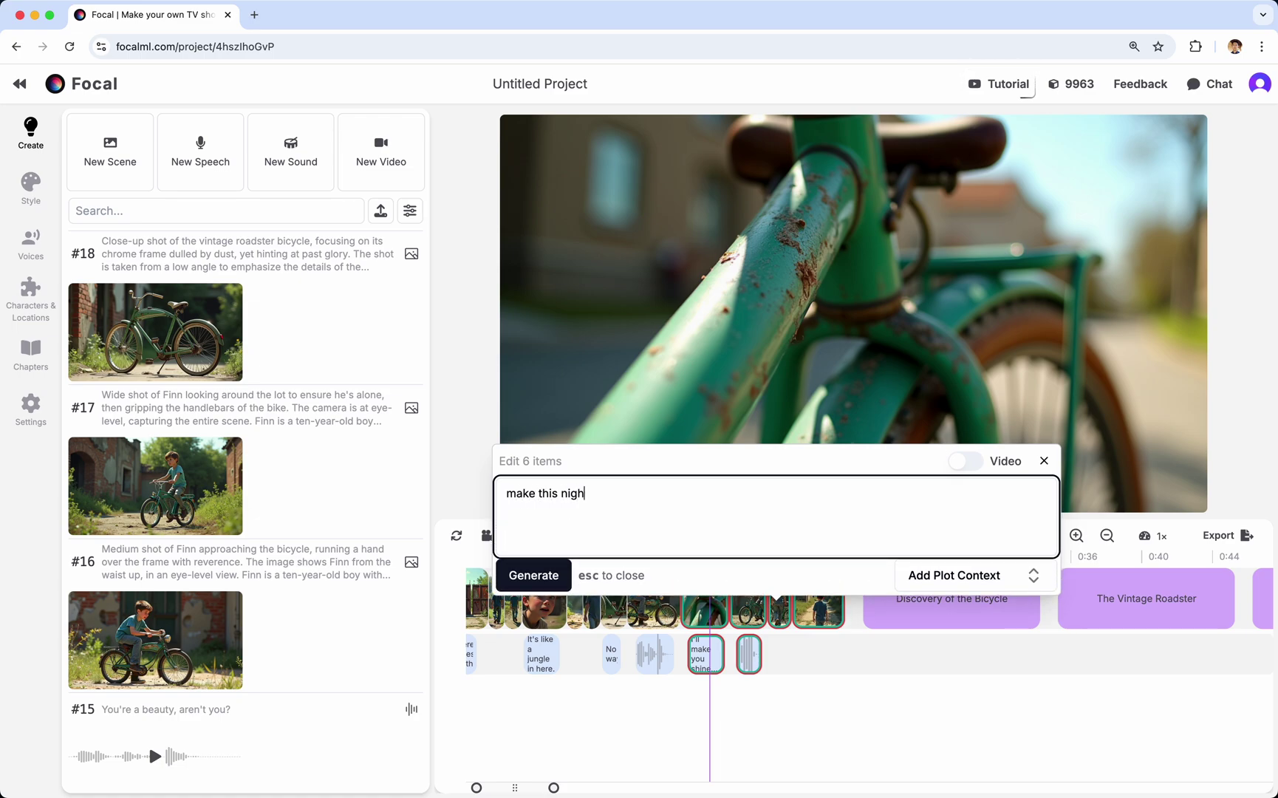
type("ttime")
key("ctrl+a")
key("BackSpace")
Step: Draft the edit instruction "add more dialogue" for the six selected items and close the prompt without generating
type("a")
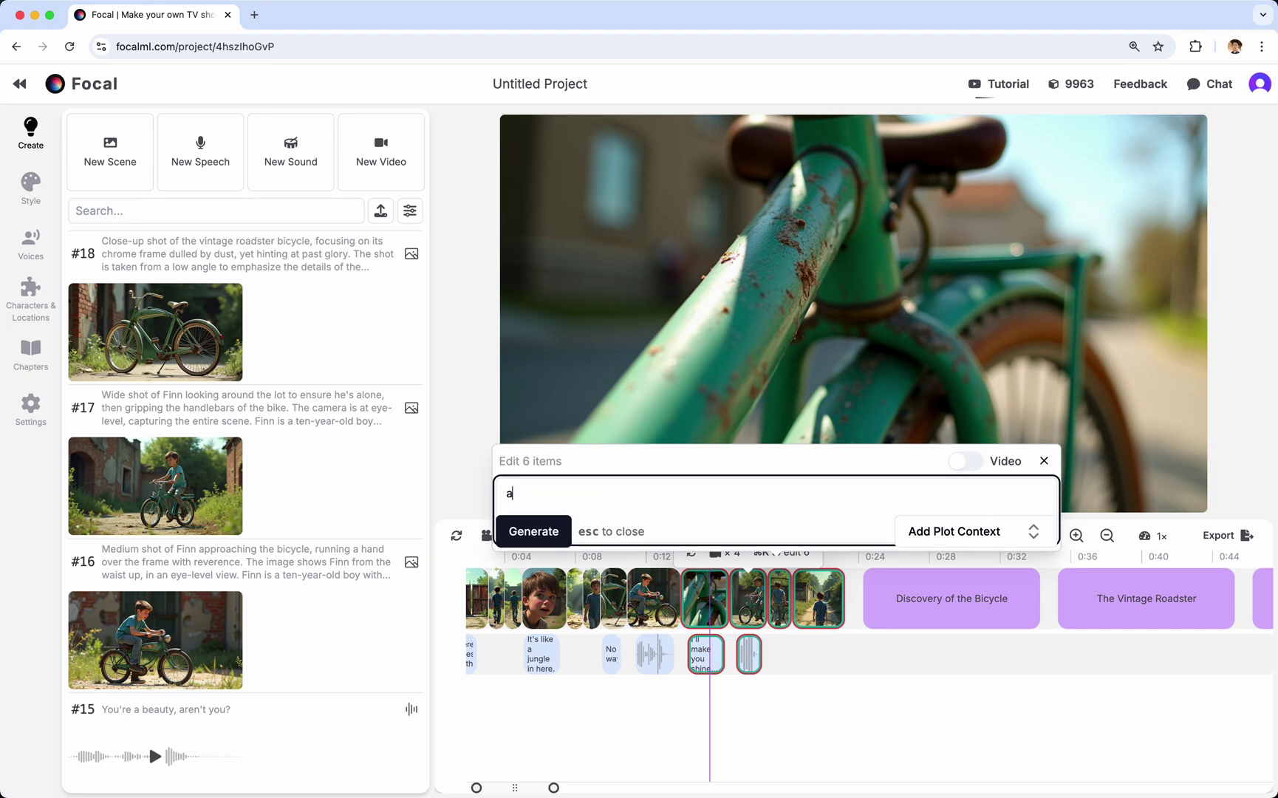
type("dd more dialogue")
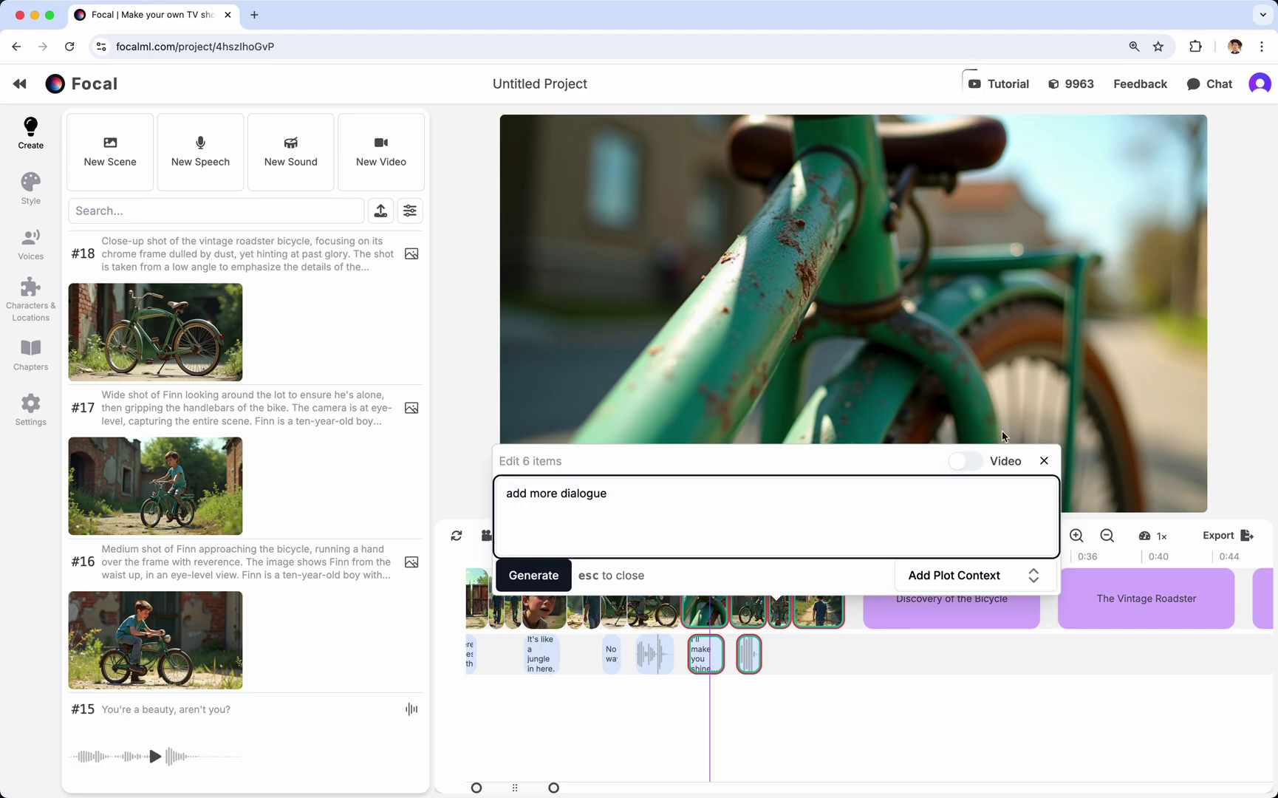
left_click(1044, 460)
left_click(804, 447)
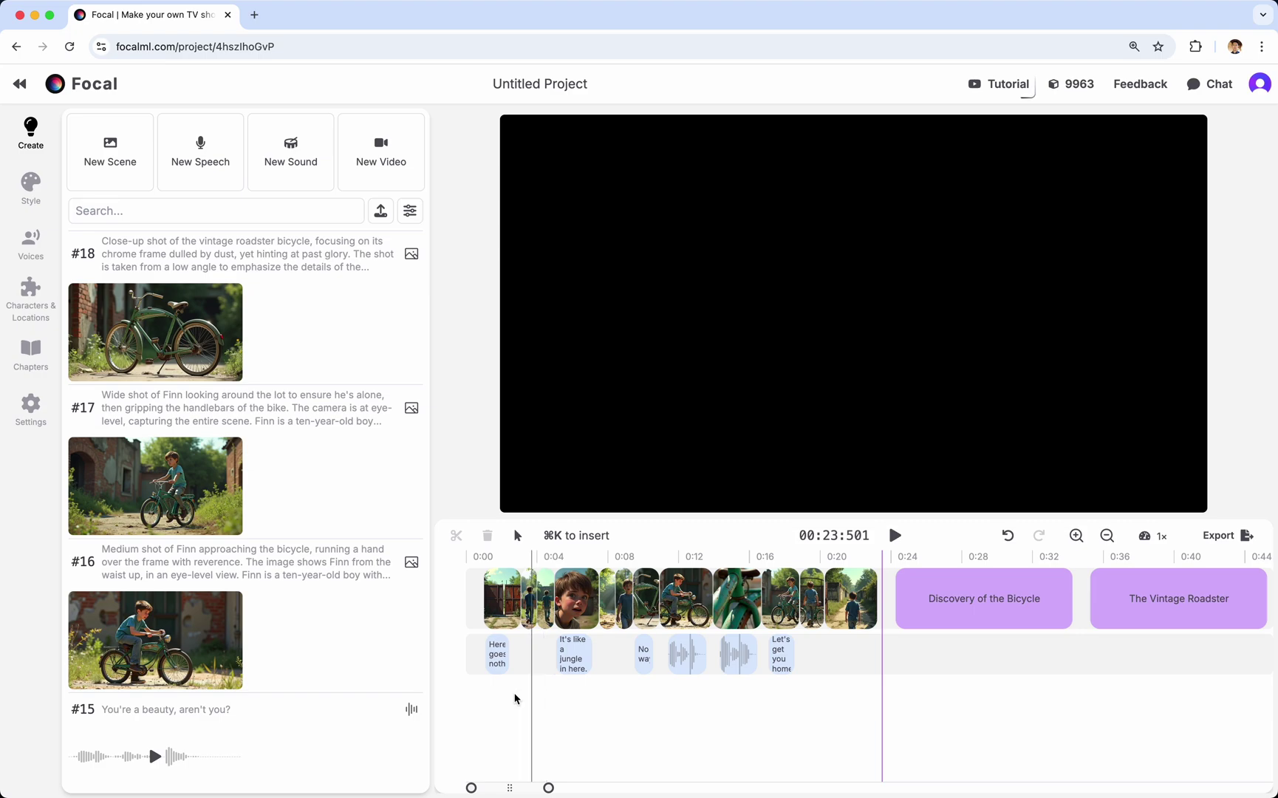
Step: Return to the start of the timeline and select all image and speech clips of the first chapter
left_click(462, 708)
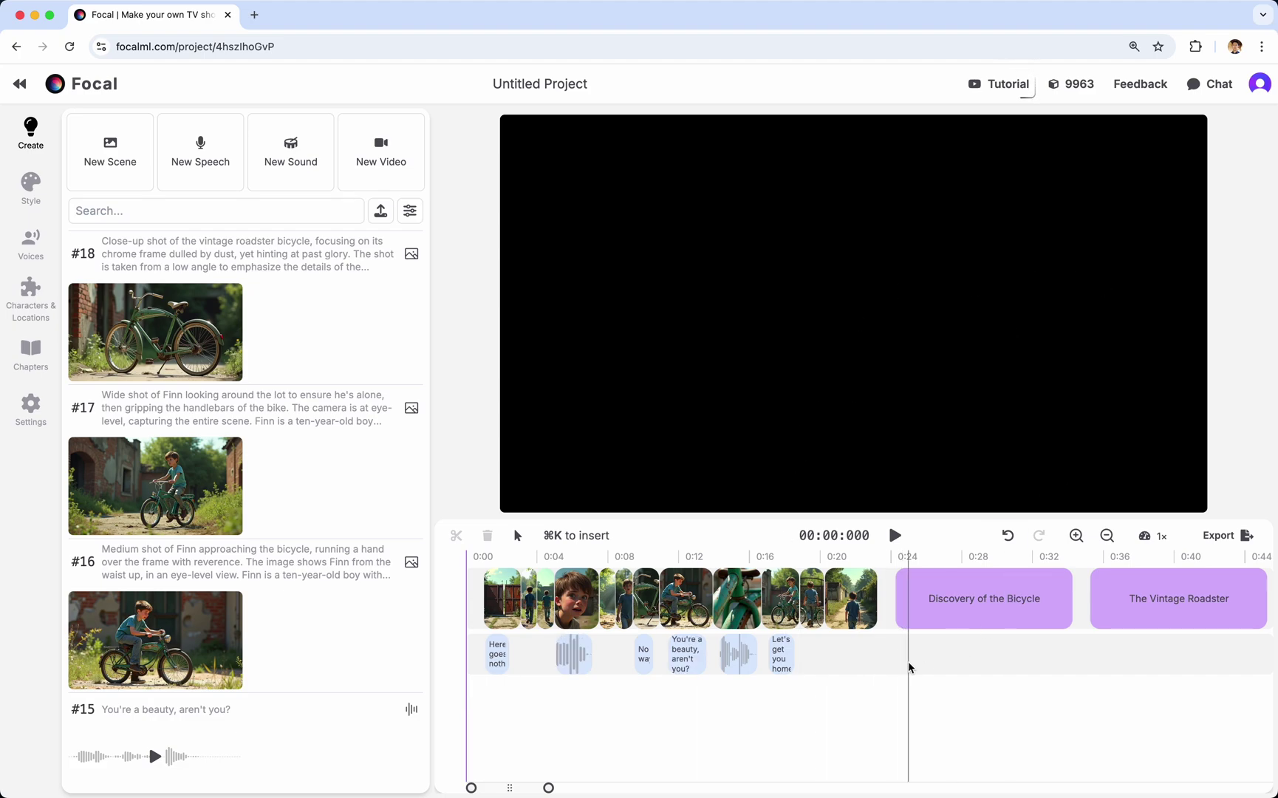
left_click(857, 672)
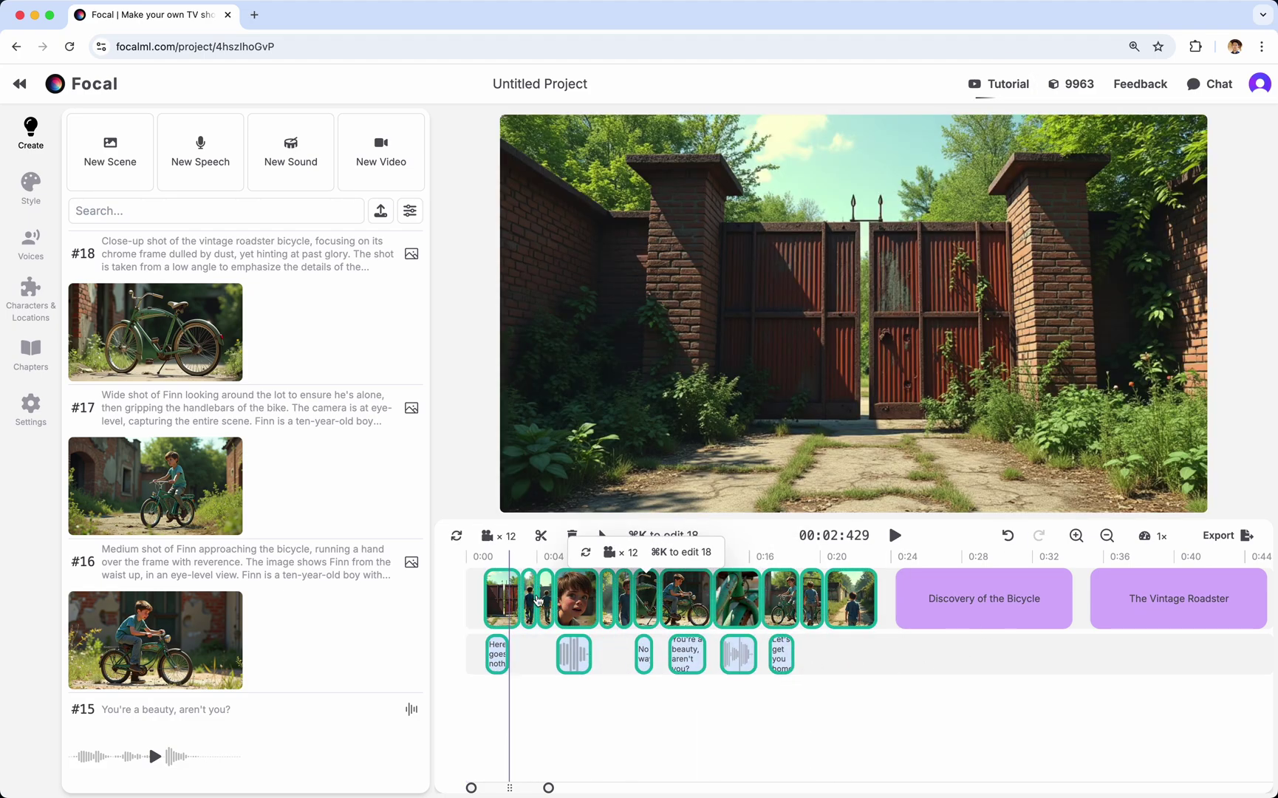
Step: Try moving the first chapter's last image clip, and shift the "Let's get you home" speech clip slightly later on the timeline
left_click(855, 617)
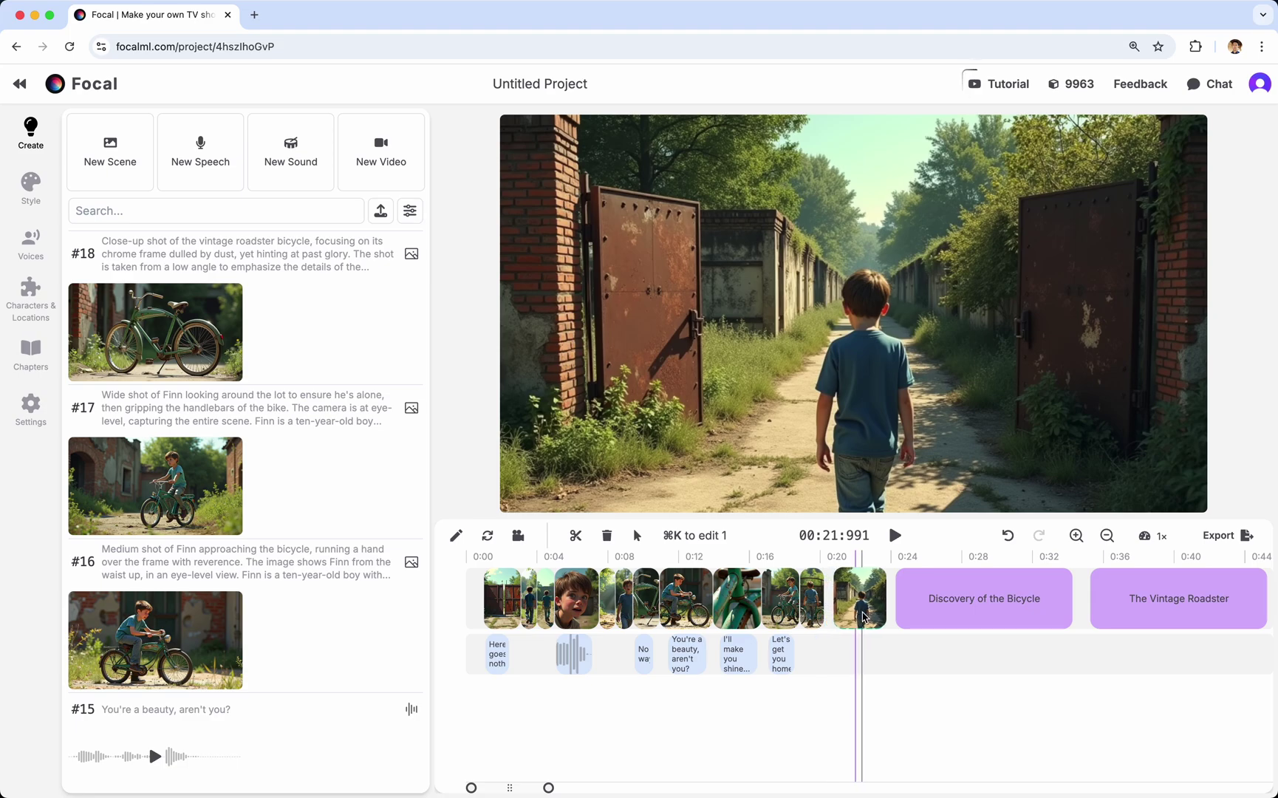
left_click(781, 650)
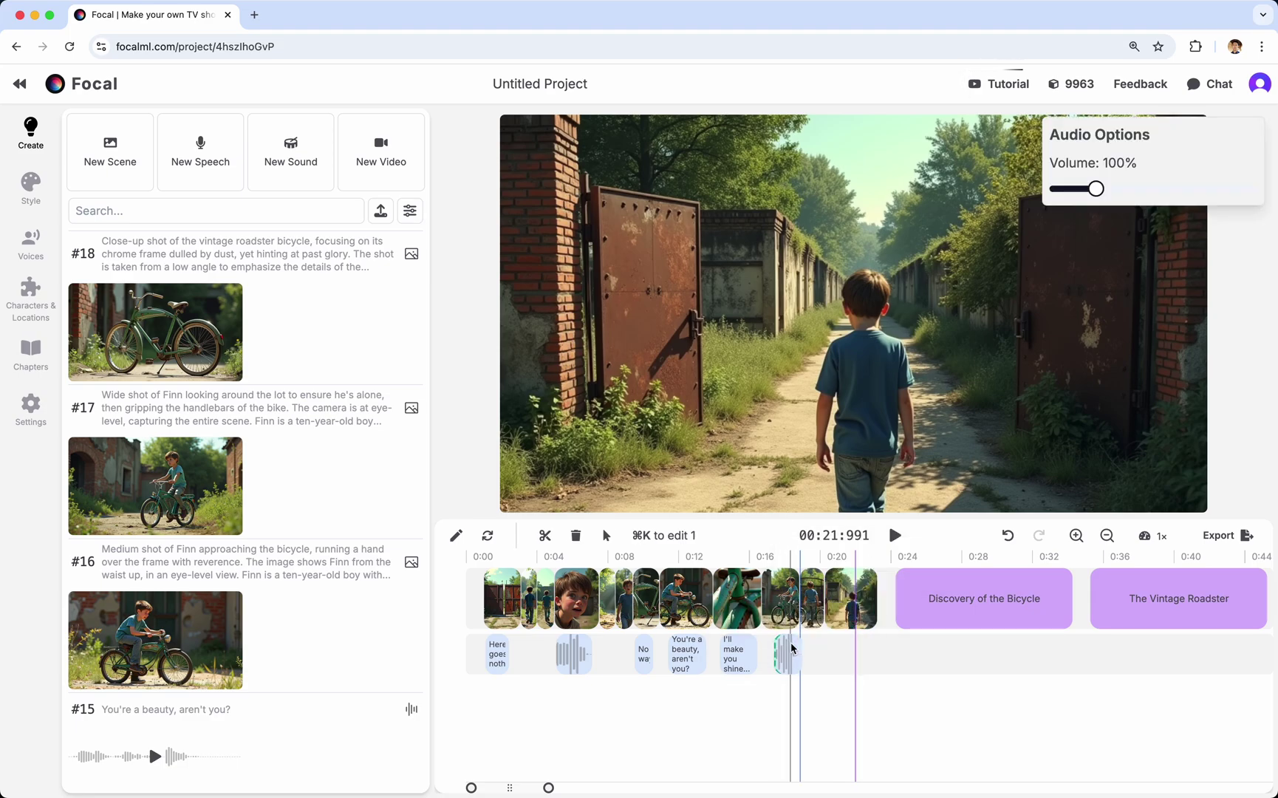
left_click(784, 652)
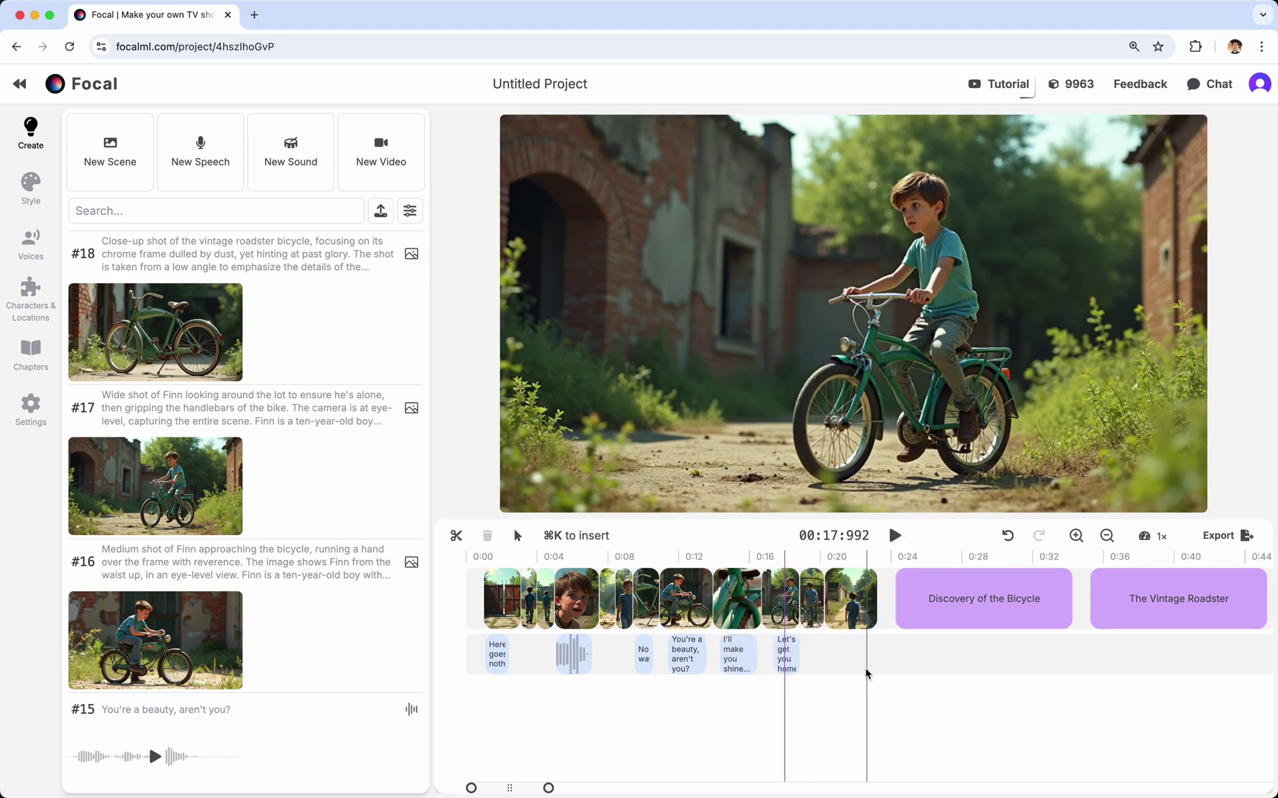
Step: Clear the clip selection, play a short stretch from about 4.7 seconds, and place the playhead at about 10.6 seconds
left_click(783, 610, "shift")
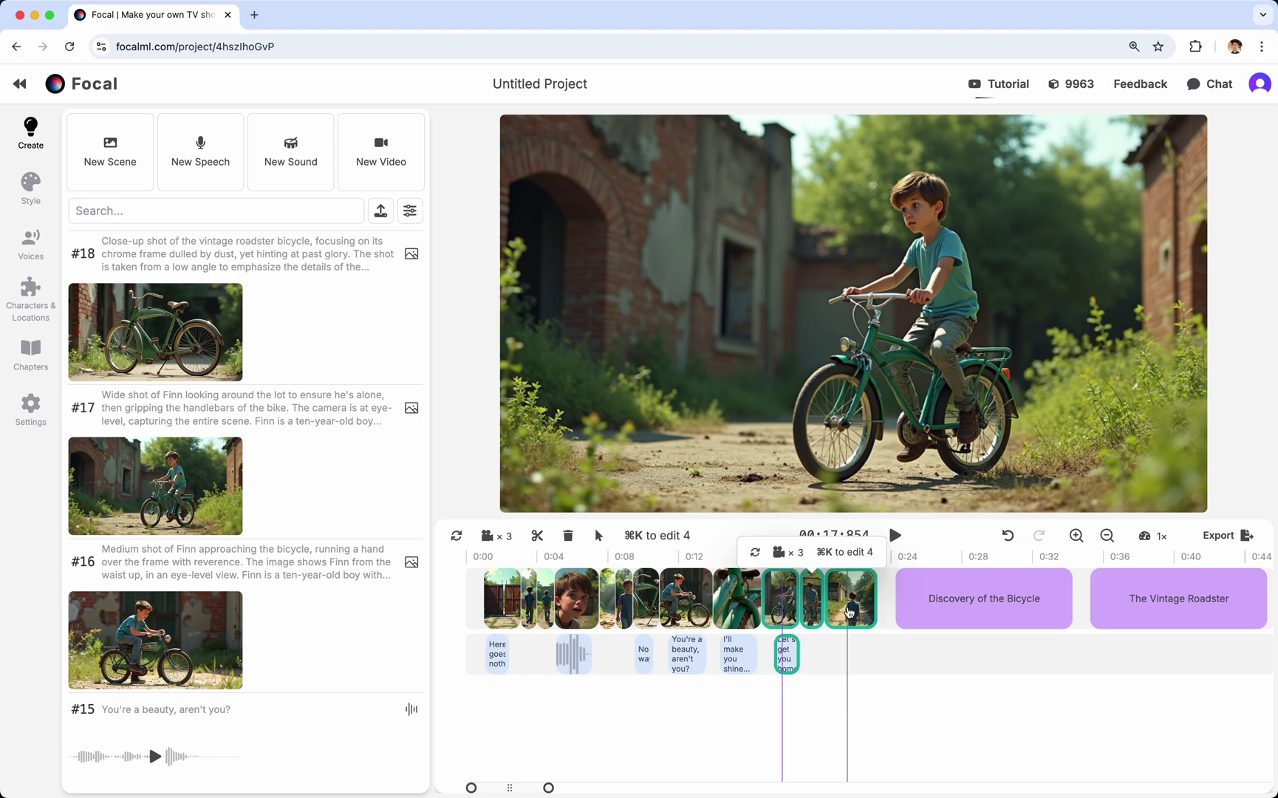
left_click(846, 663)
left_click(548, 713)
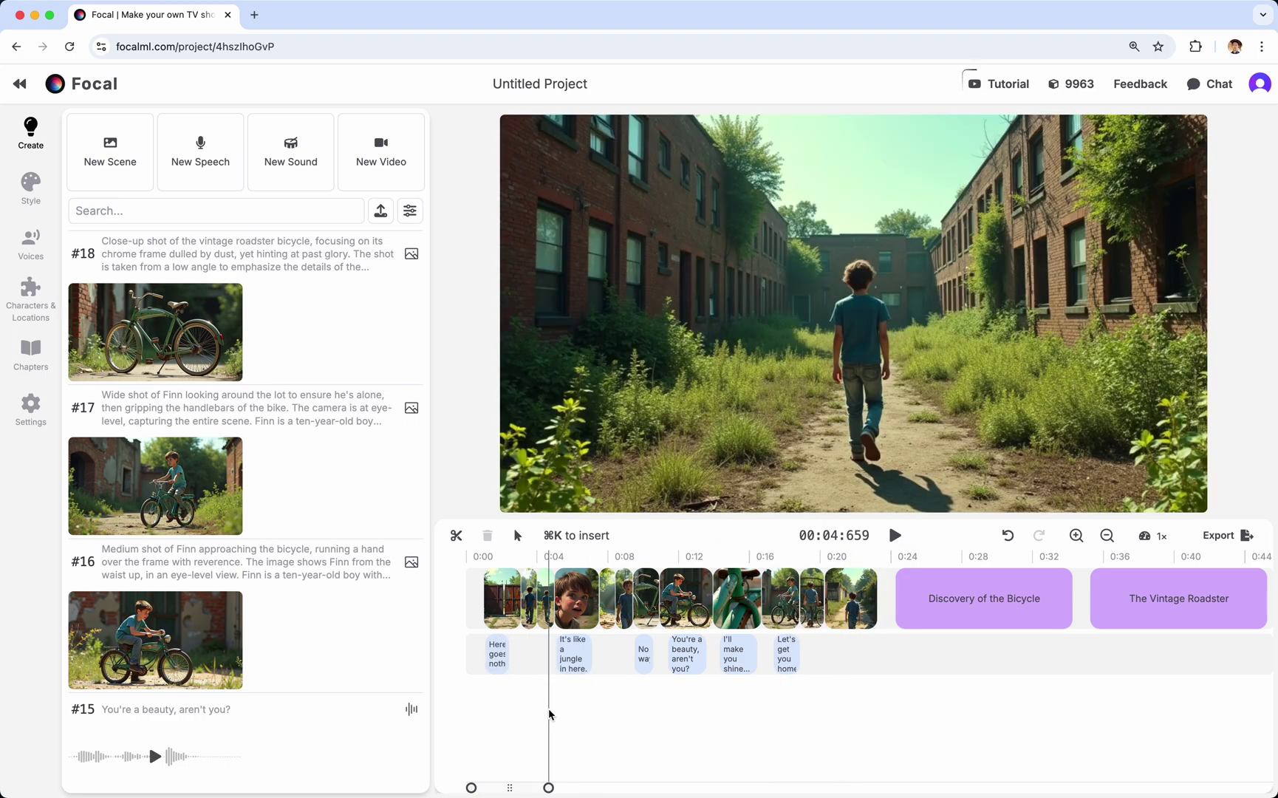
left_click(895, 536)
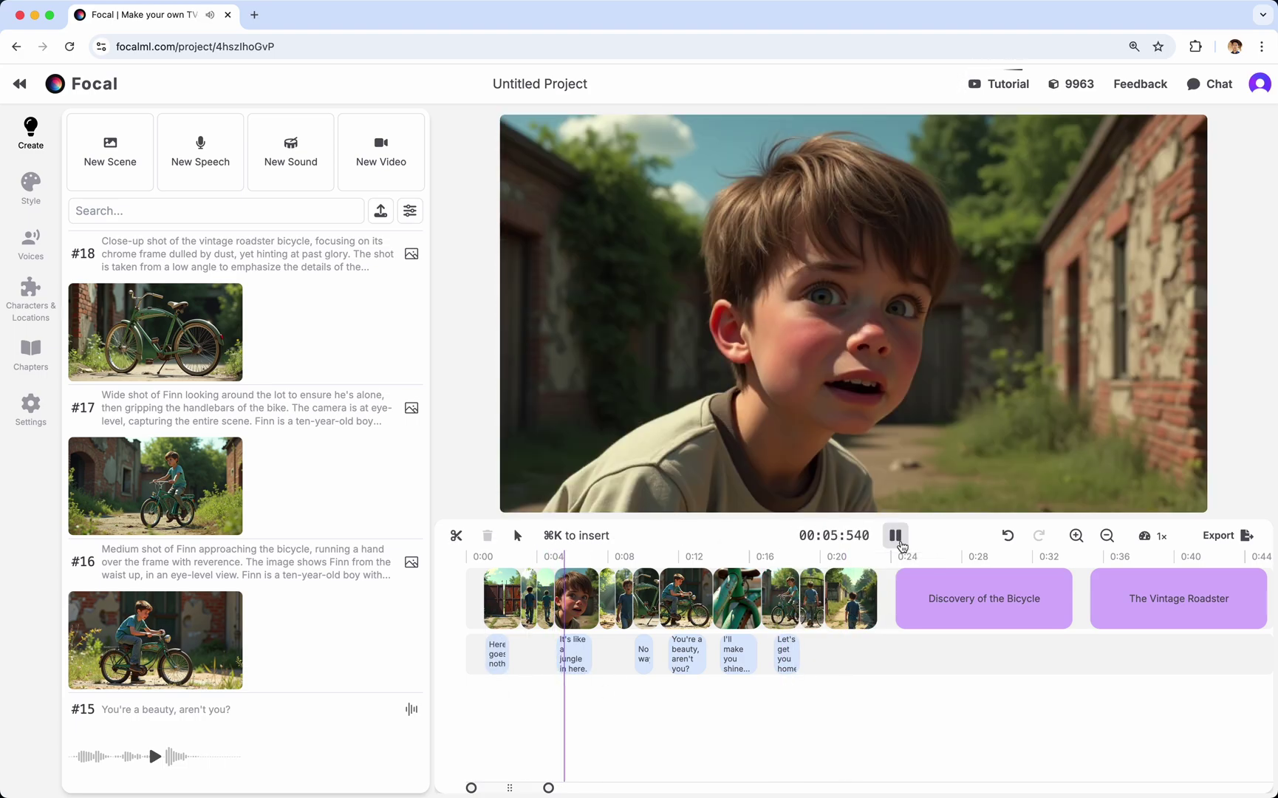
left_click(895, 535)
left_click(653, 691)
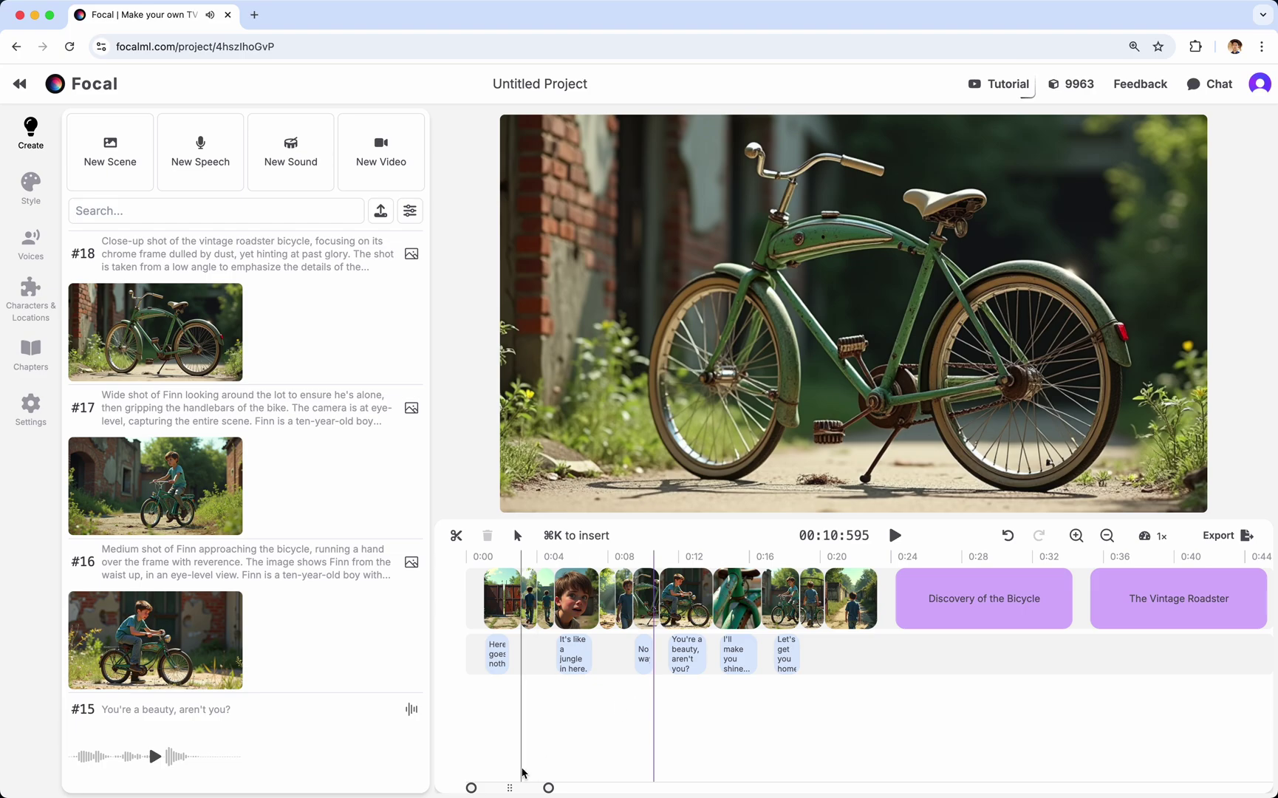
Step: Look over the chapters that follow on the timeline and the whole list of generated images and speech clips
mouse_move(513, 788)
left_mouse_down()
mouse_move(602, 788)
mouse_move(510, 788)
left_mouse_up()
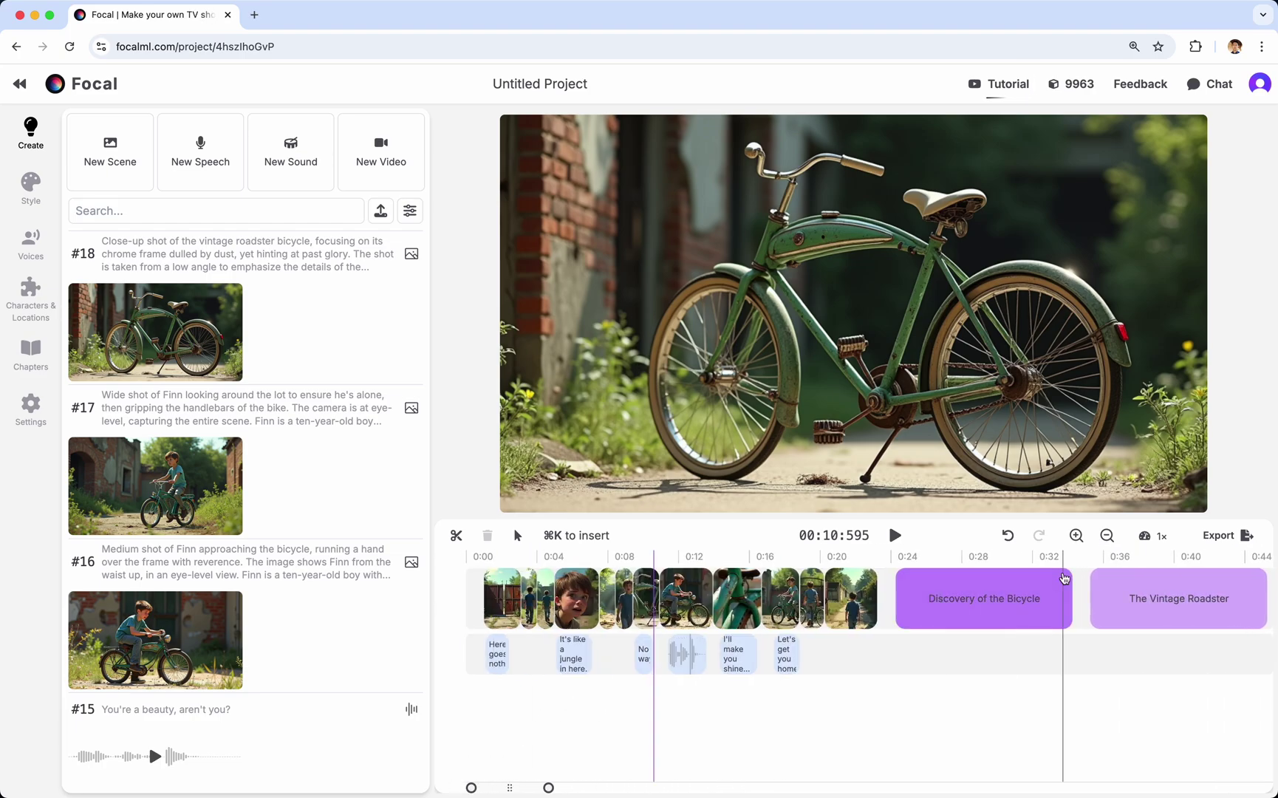
left_click(1076, 535)
left_click(1108, 536)
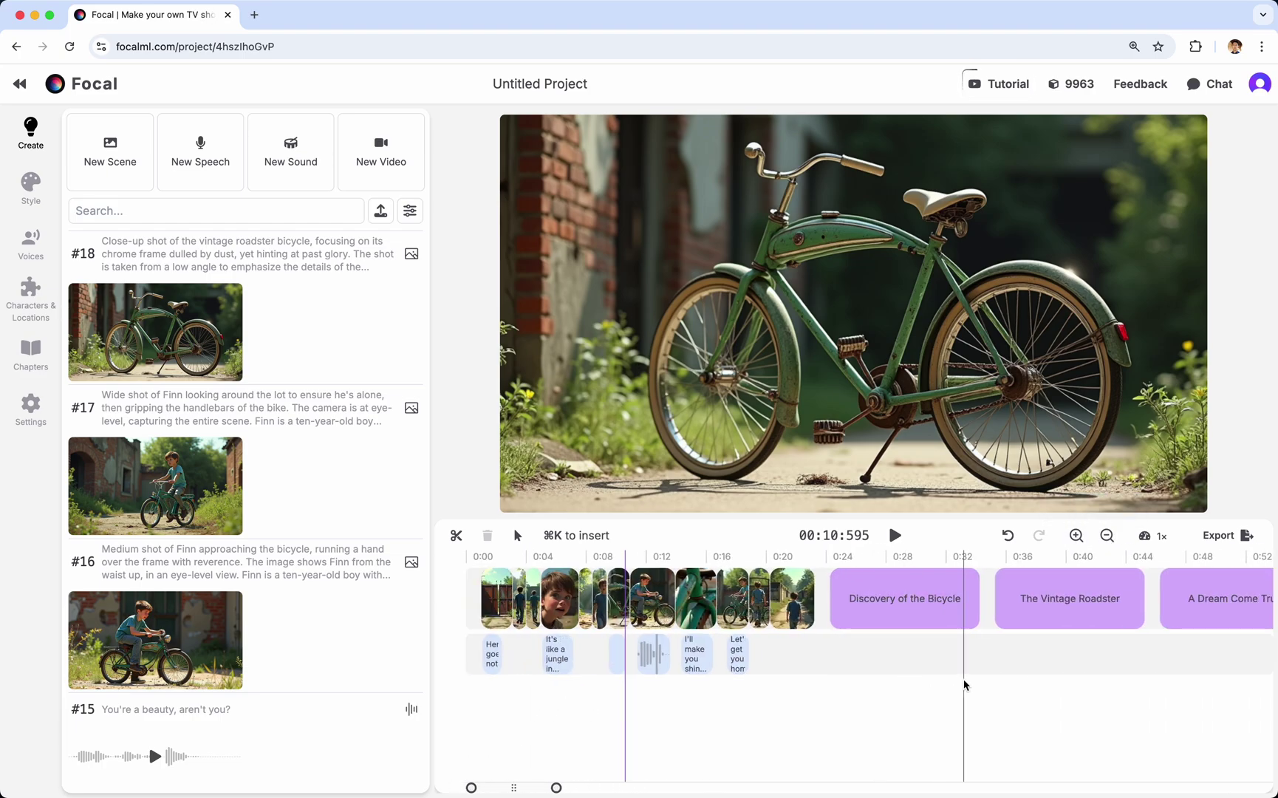
scroll(961, 685, "right", 5)
scroll(964, 684, "left", 5)
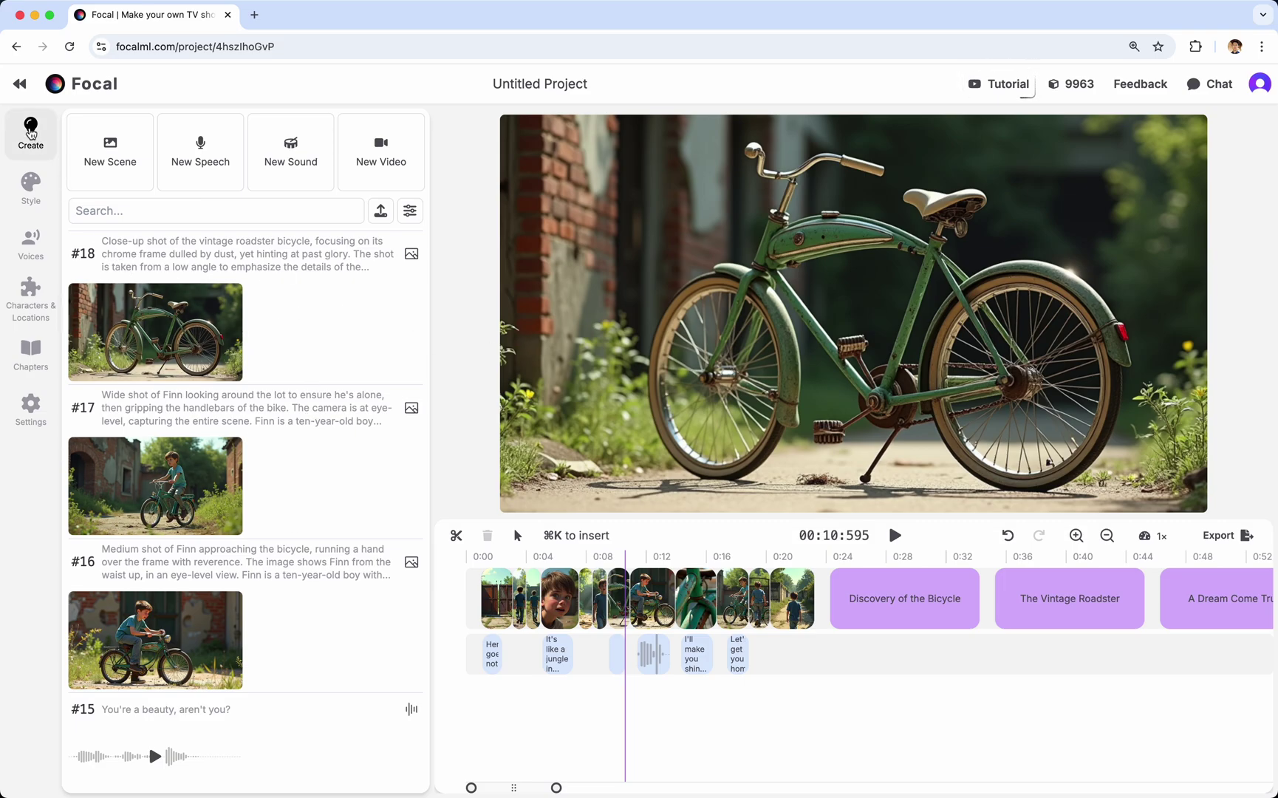
scroll(148, 323, "down", 20)
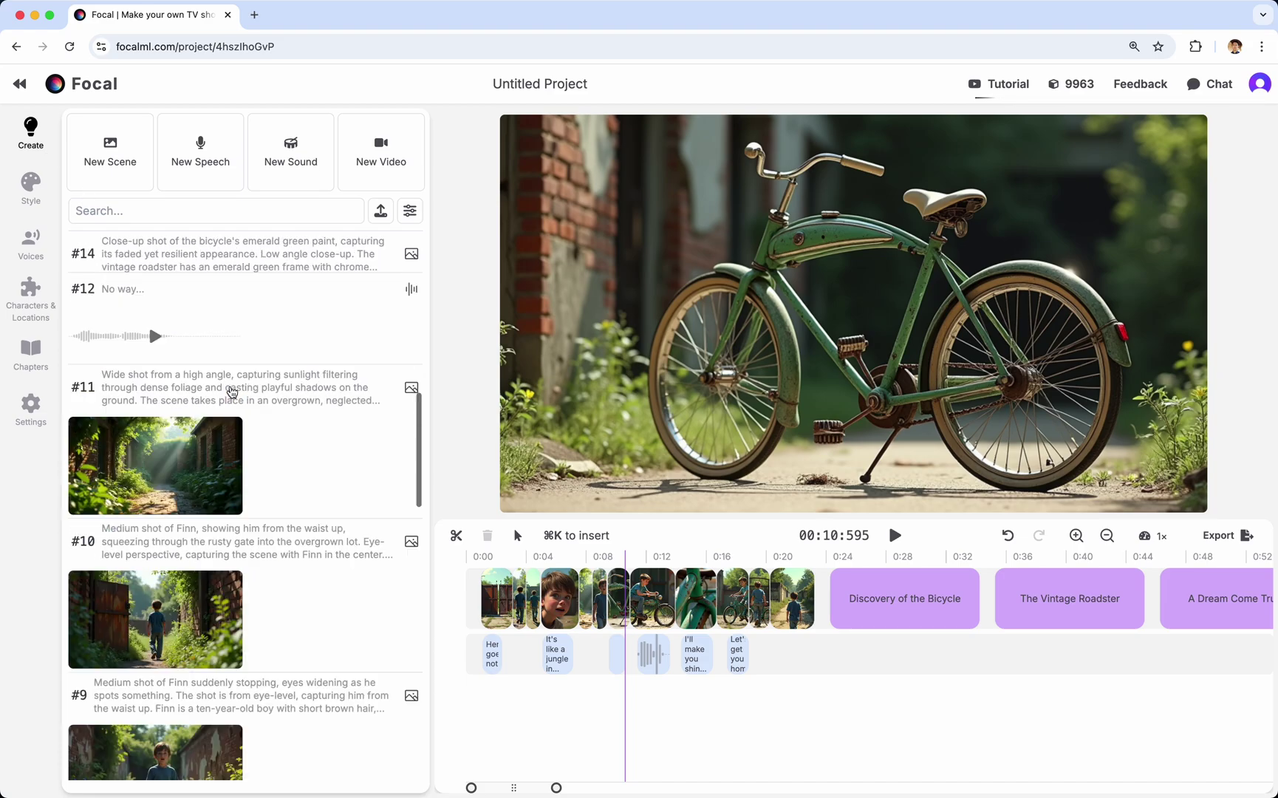
scroll(232, 392, "up", 20)
scroll(232, 391, "down", 20)
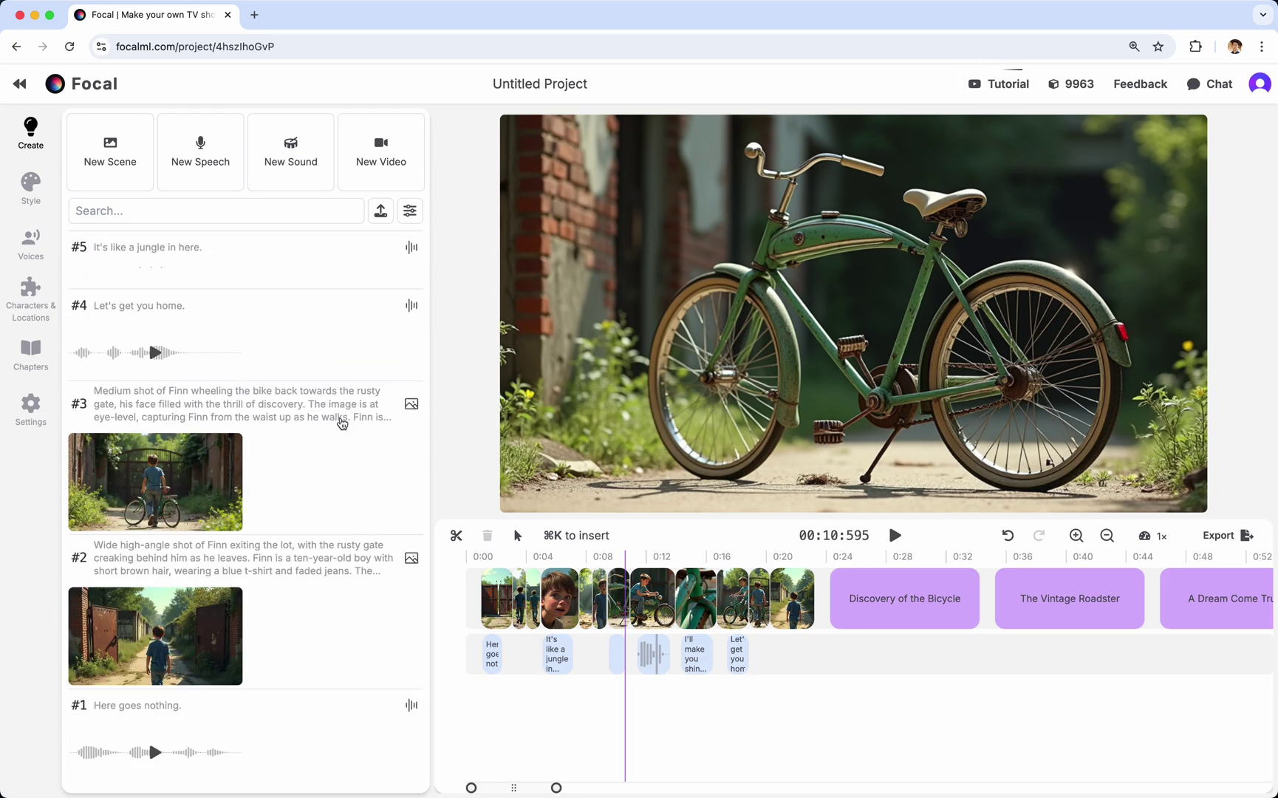
scroll(285, 443, "up", 2)
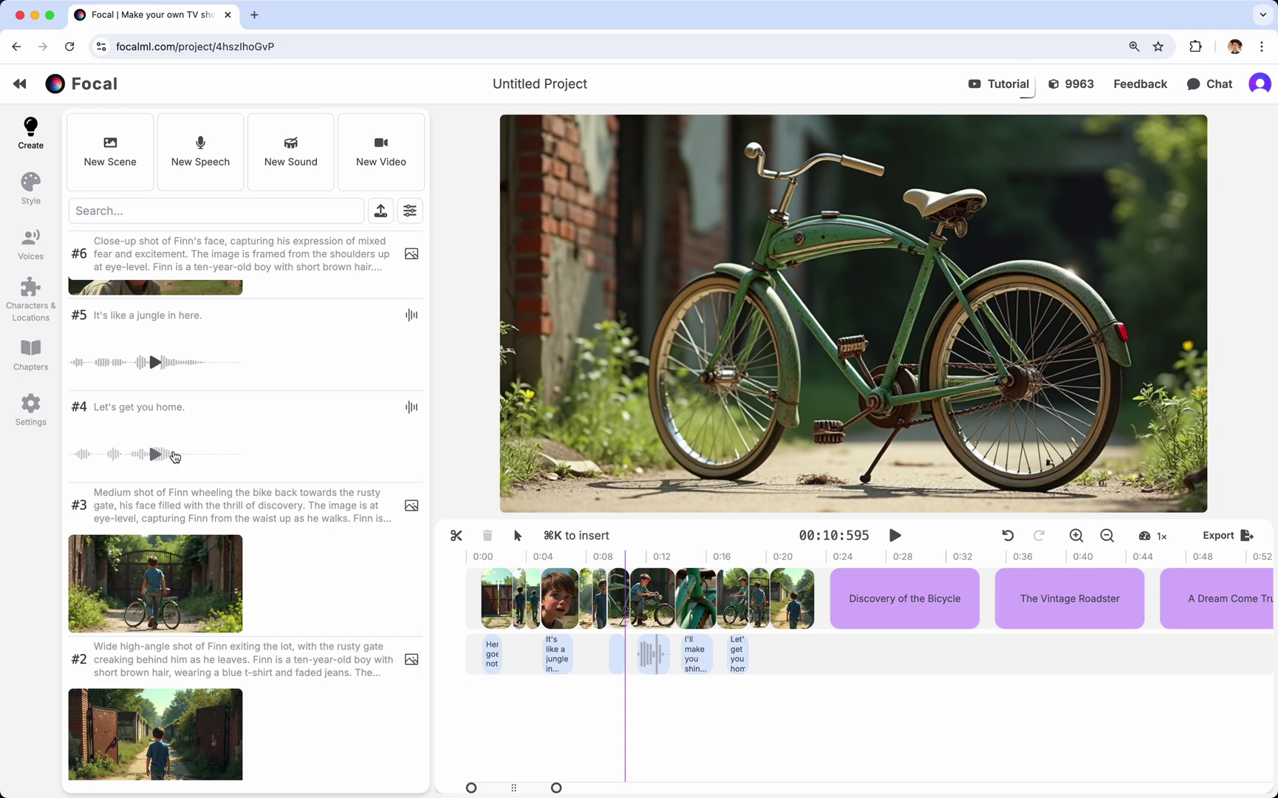
scroll(175, 457, "up", 20)
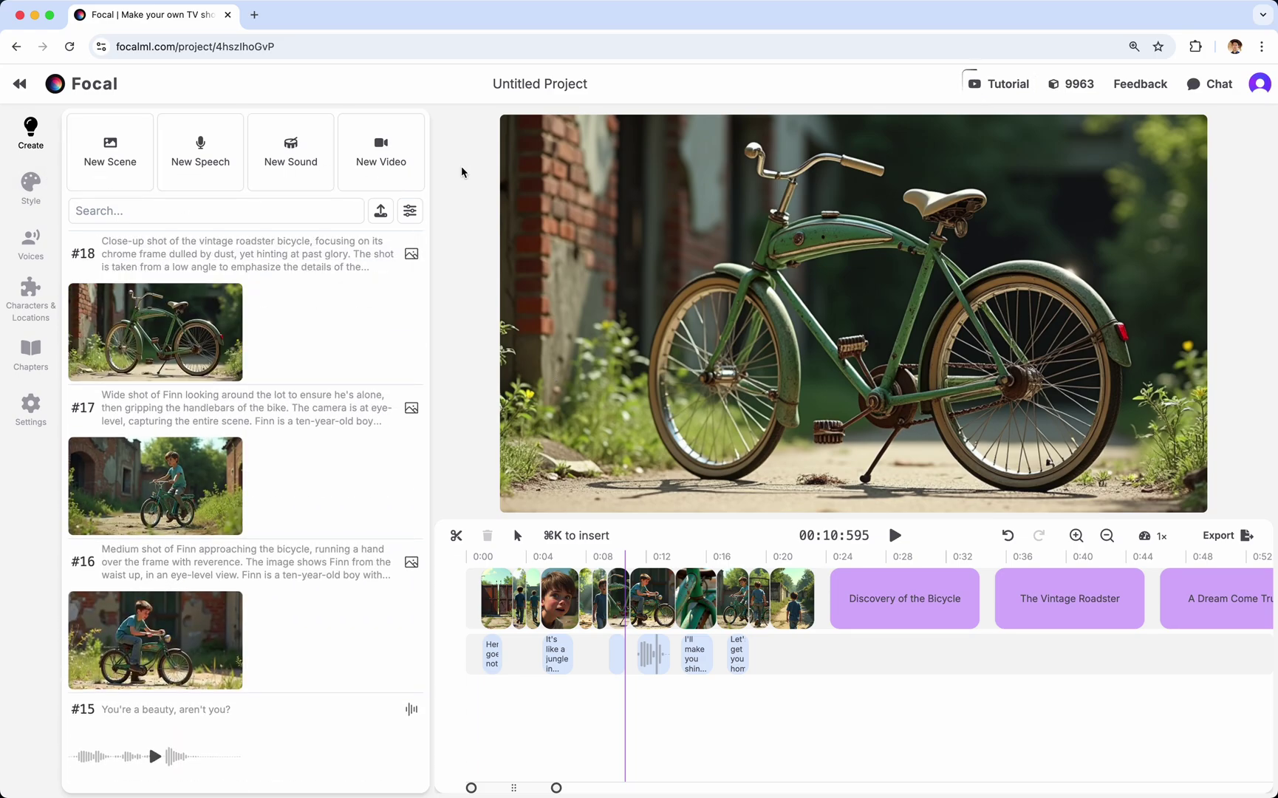
Step: Examine the creation forms for a new scene, new speech, new sound effect and new video
left_click(124, 159)
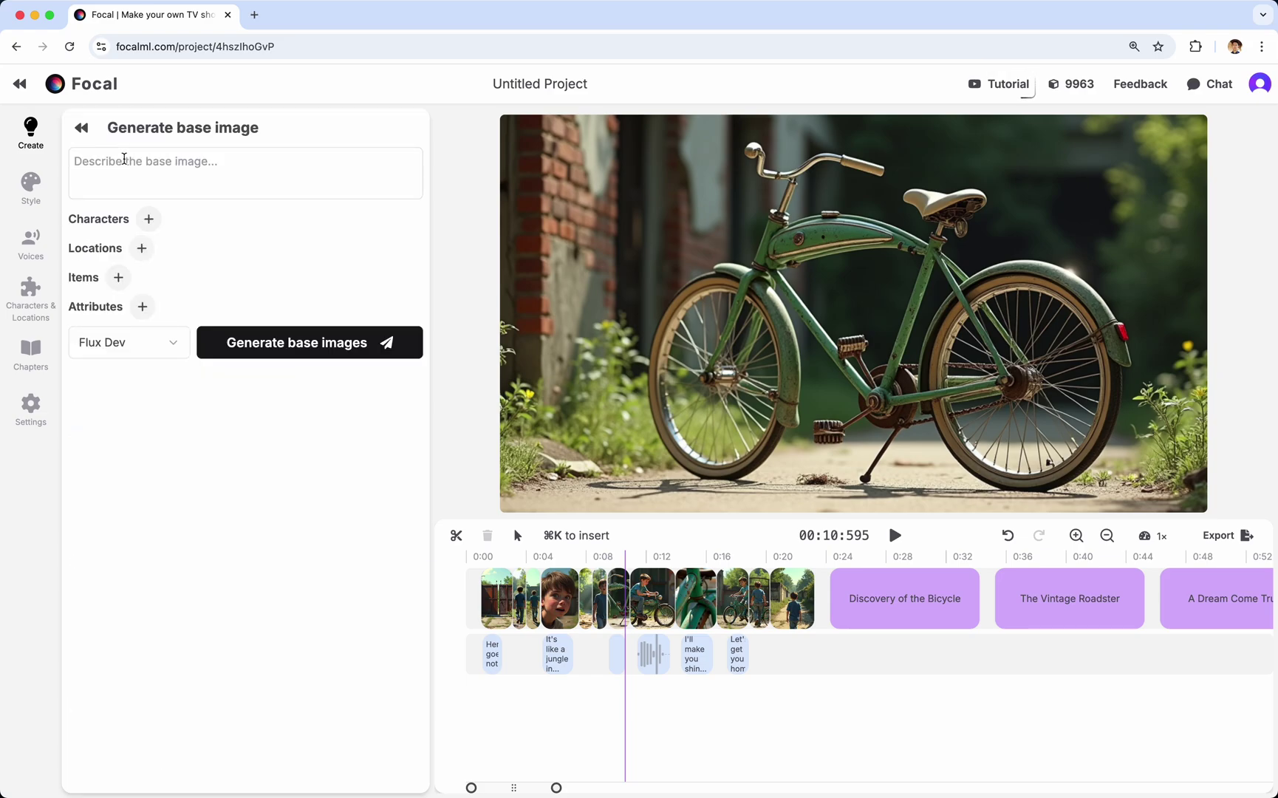
left_click(81, 127)
left_click(200, 152)
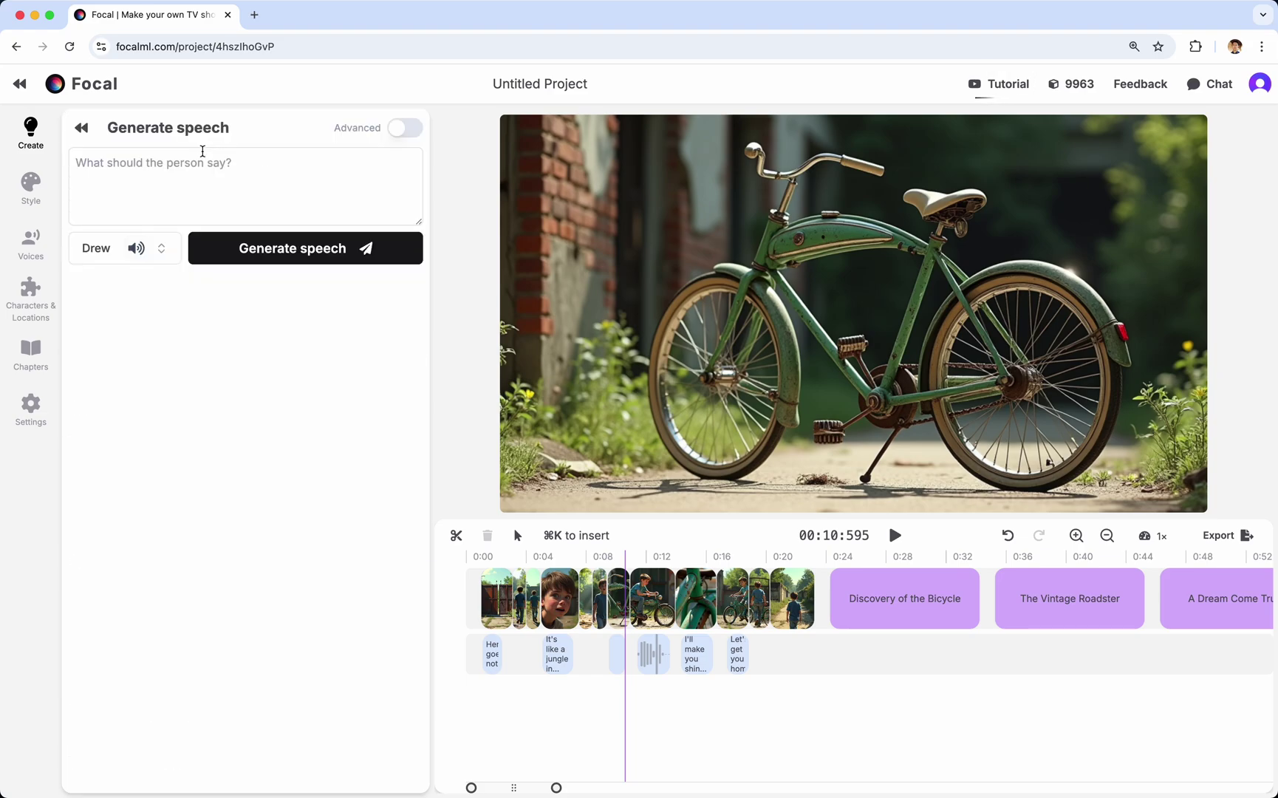
left_click(81, 127)
left_click(279, 151)
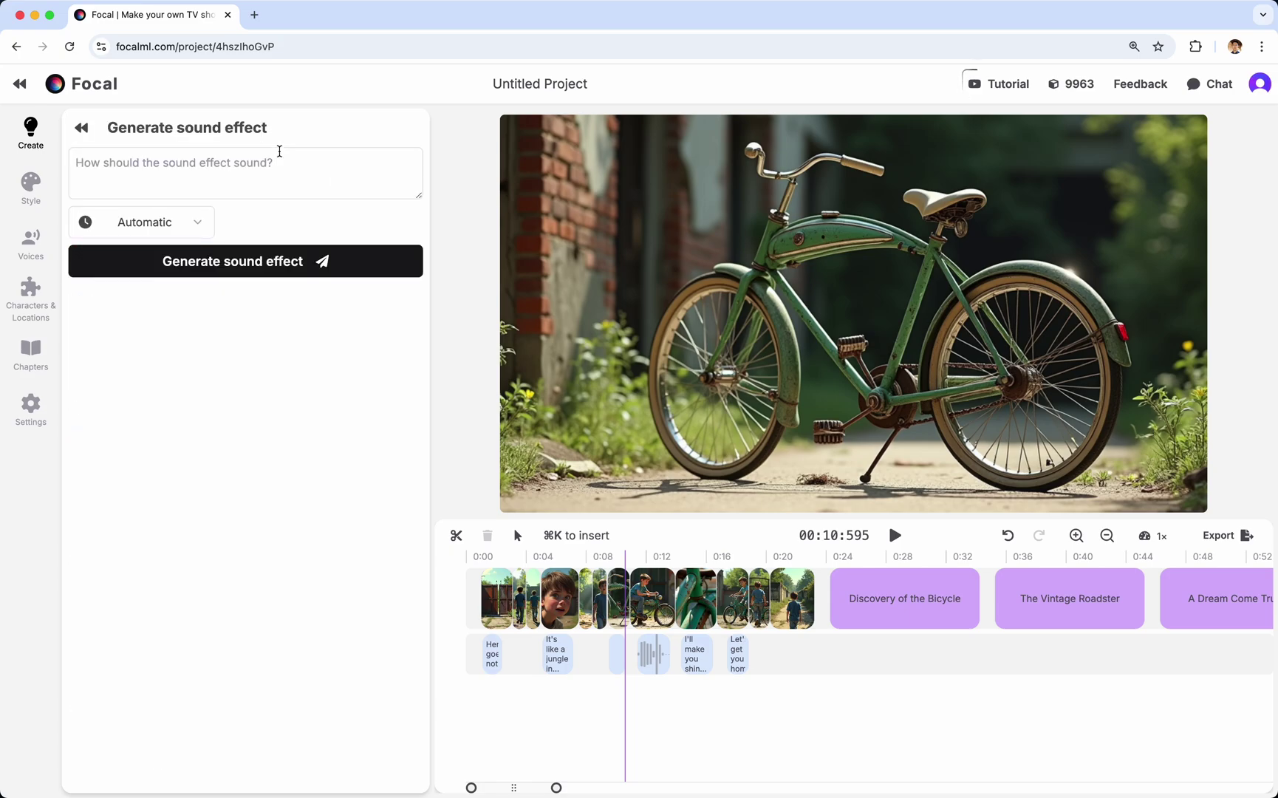
left_click(82, 127)
left_click(393, 157)
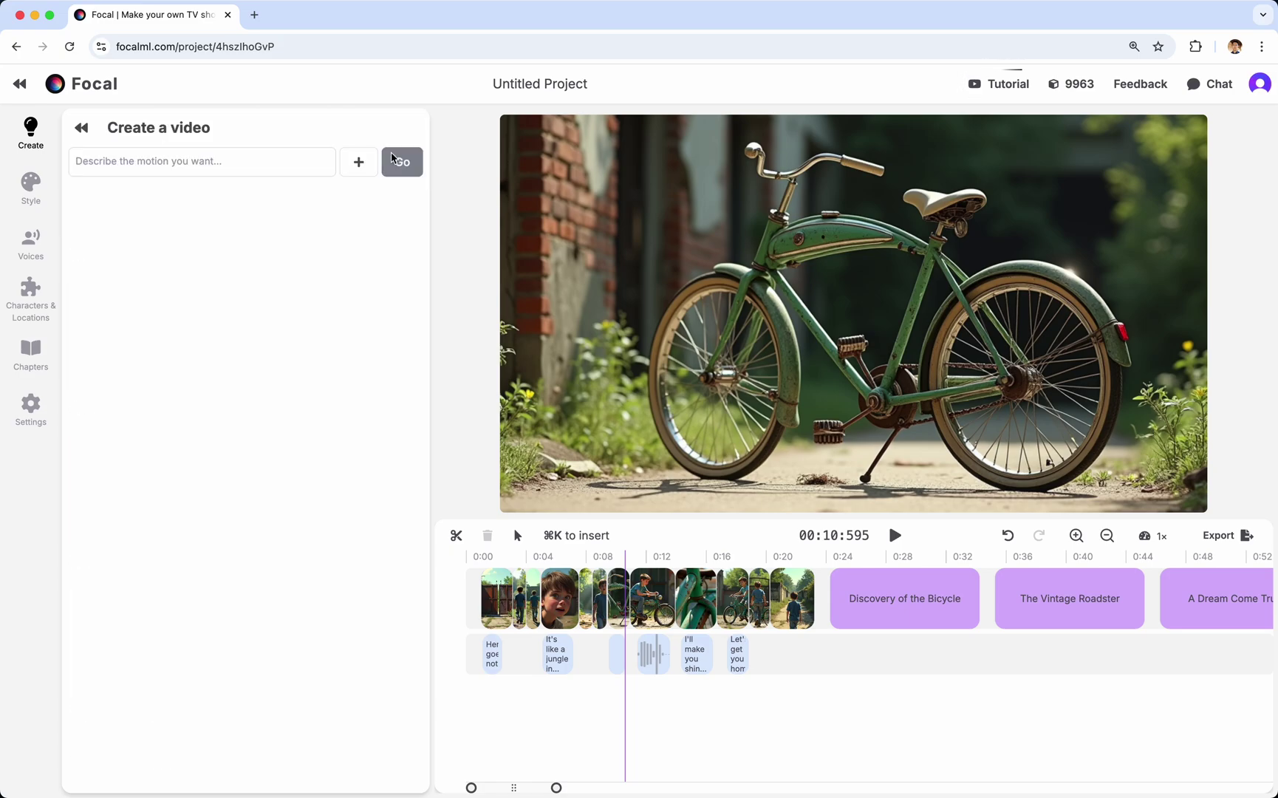
left_click(81, 127)
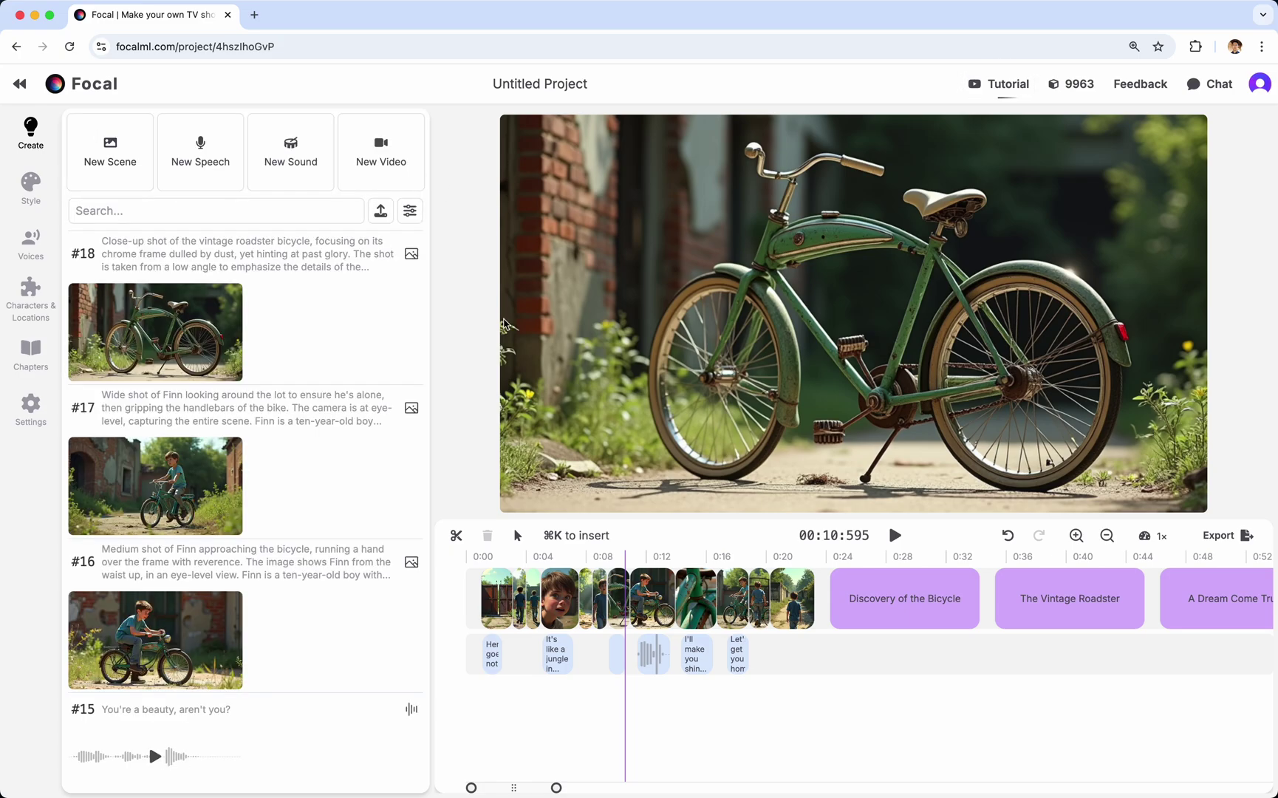
Step: Draft a new video with the motion description "prompt", view the images that can be added, and clear the draft
left_click(384, 156)
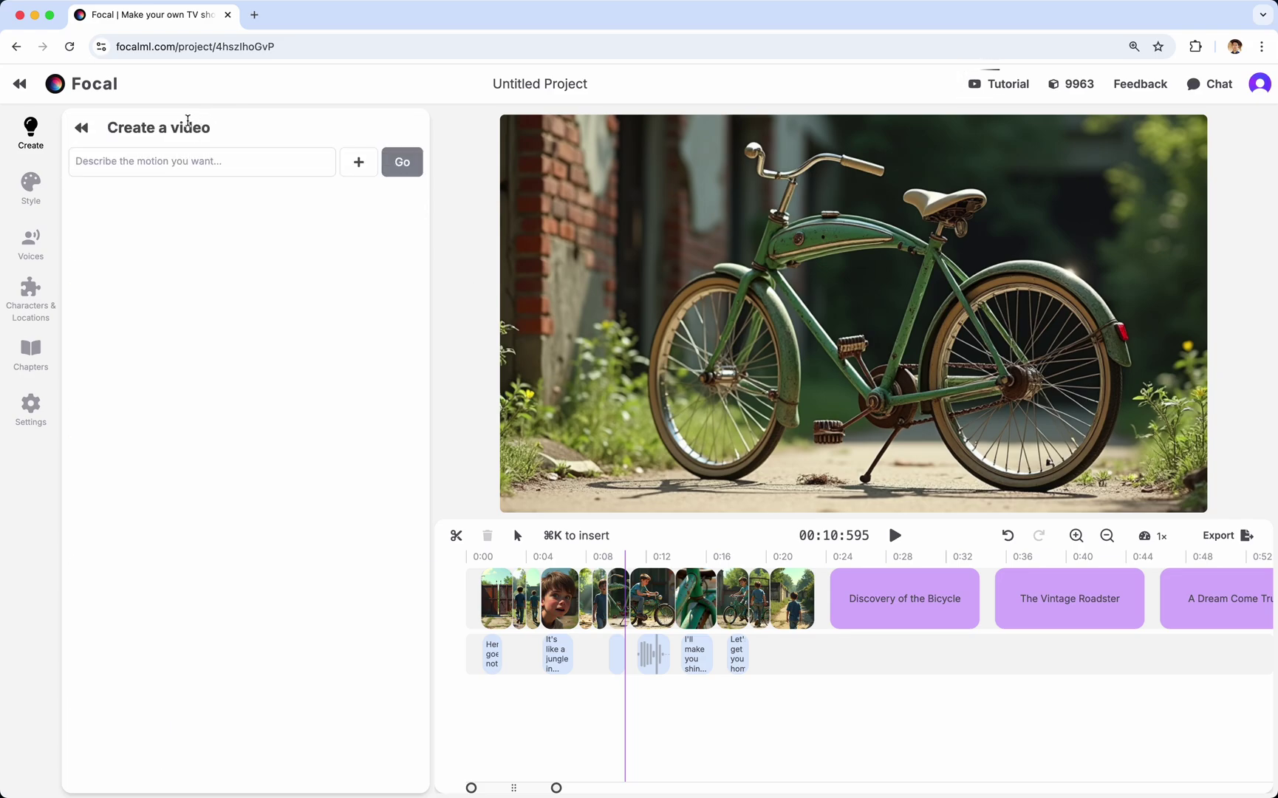
left_click(201, 153)
type("prompt")
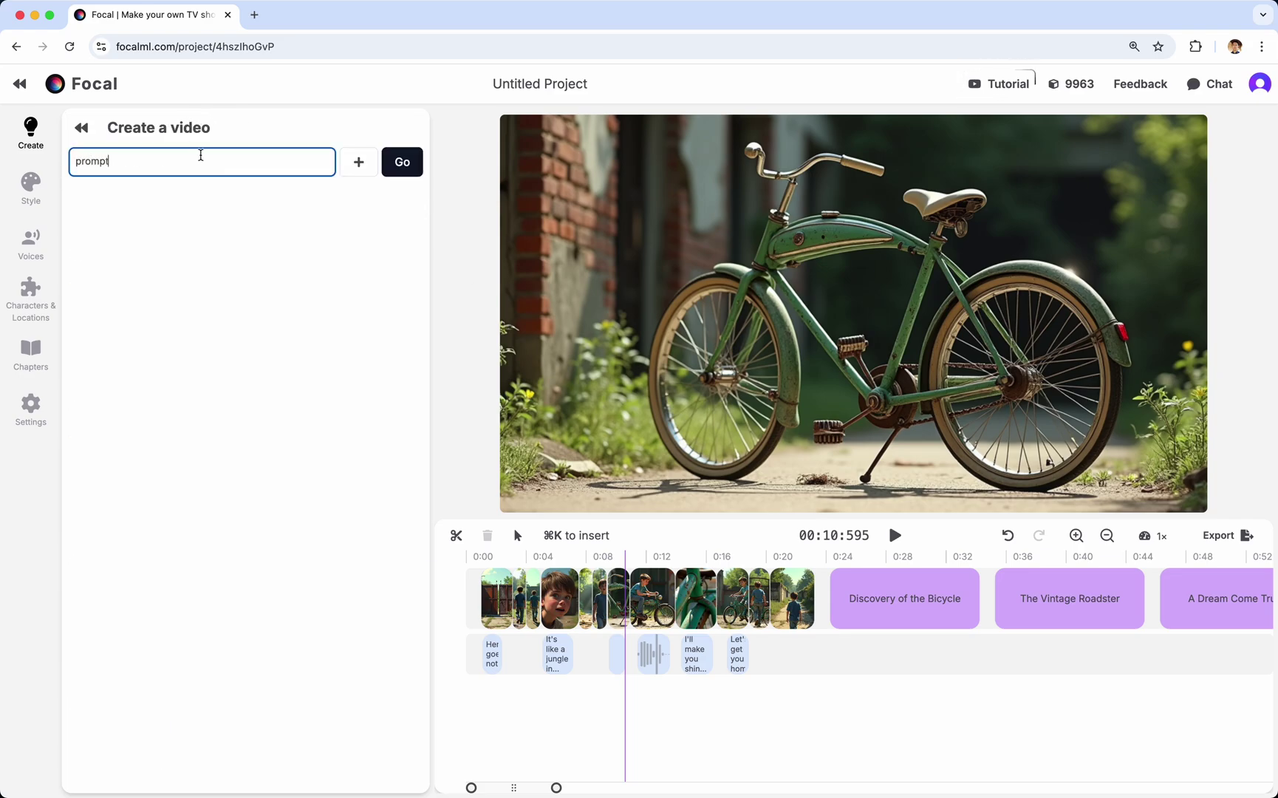
left_click(359, 161)
left_click(352, 198)
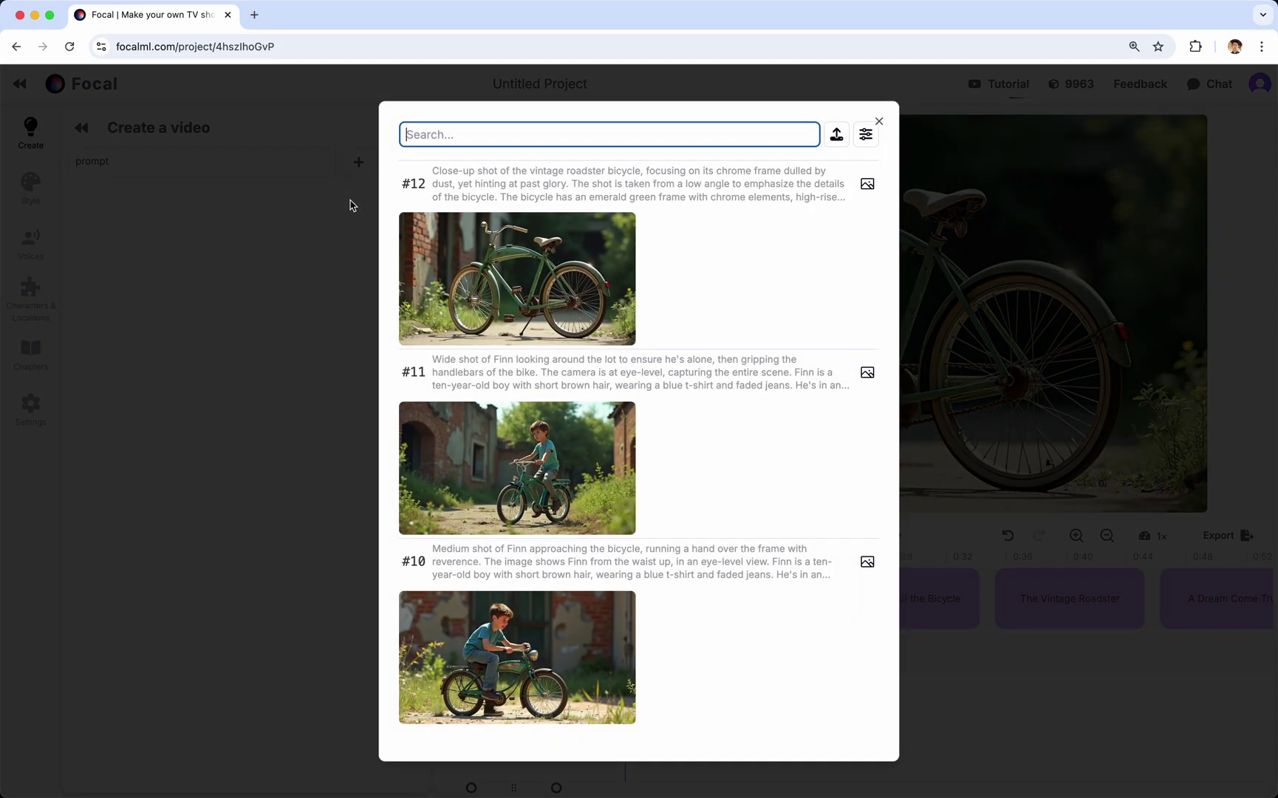
left_click(876, 120)
left_click(233, 160)
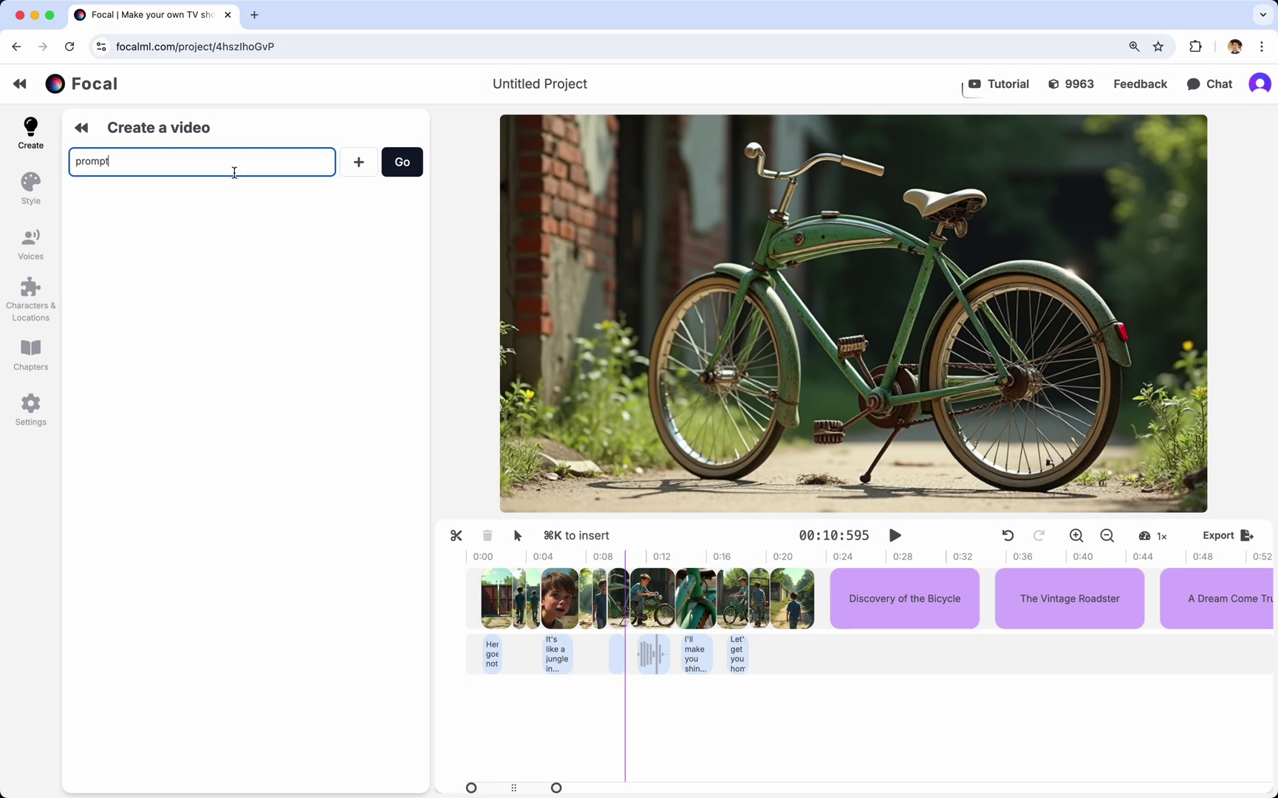
key("super+a")
key("BackSpace")
left_click(82, 128)
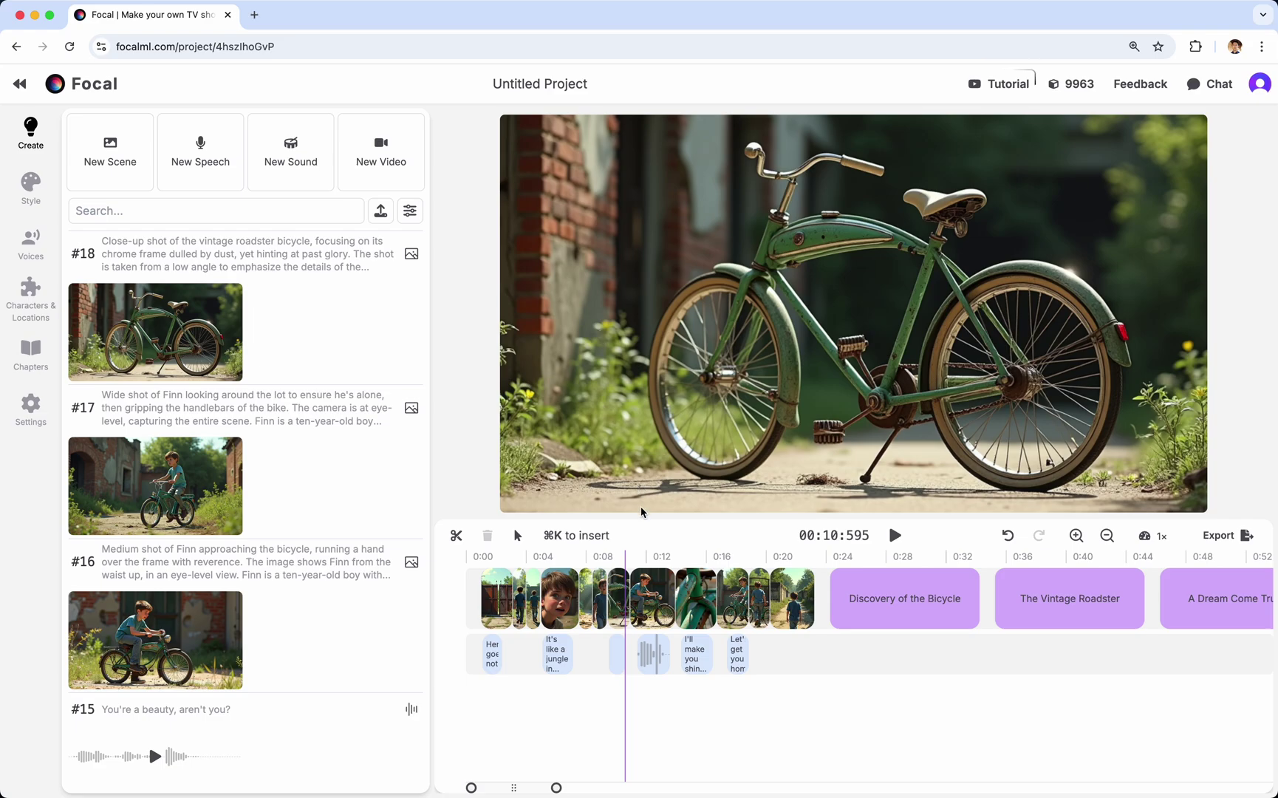
Step: Check the quick actions, including Animate, on the bicycle-riding and gate image clips and on the "Let's get you home" speech clip
left_click(655, 593)
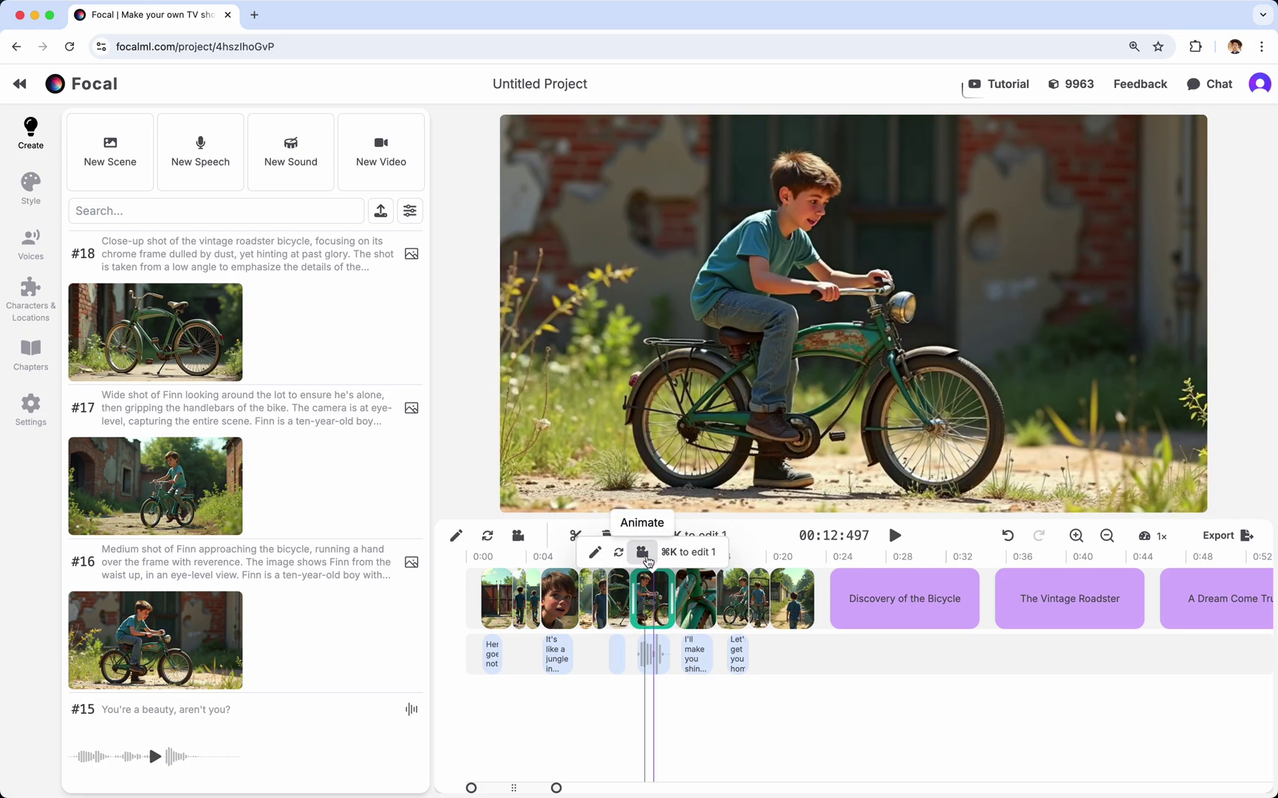
left_click(801, 664)
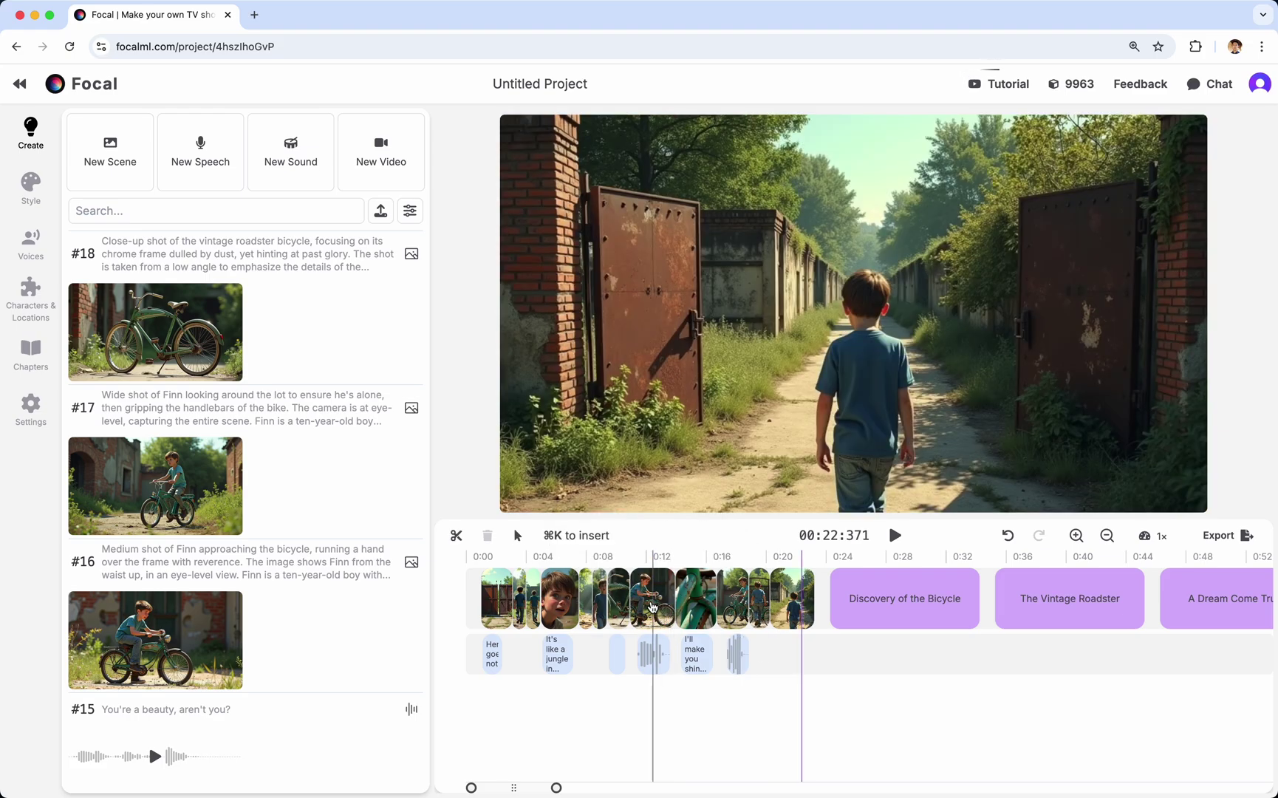
left_click(652, 607)
left_click(497, 598)
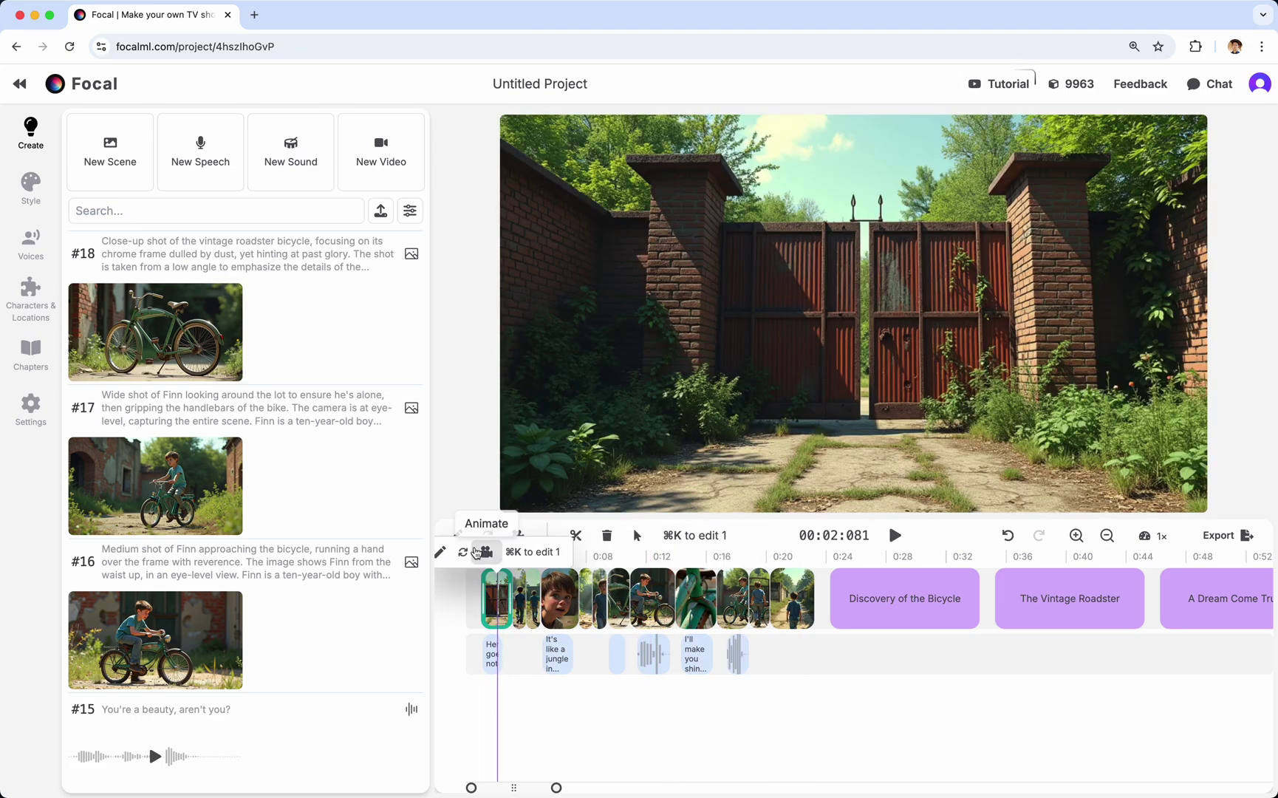
left_click(639, 600)
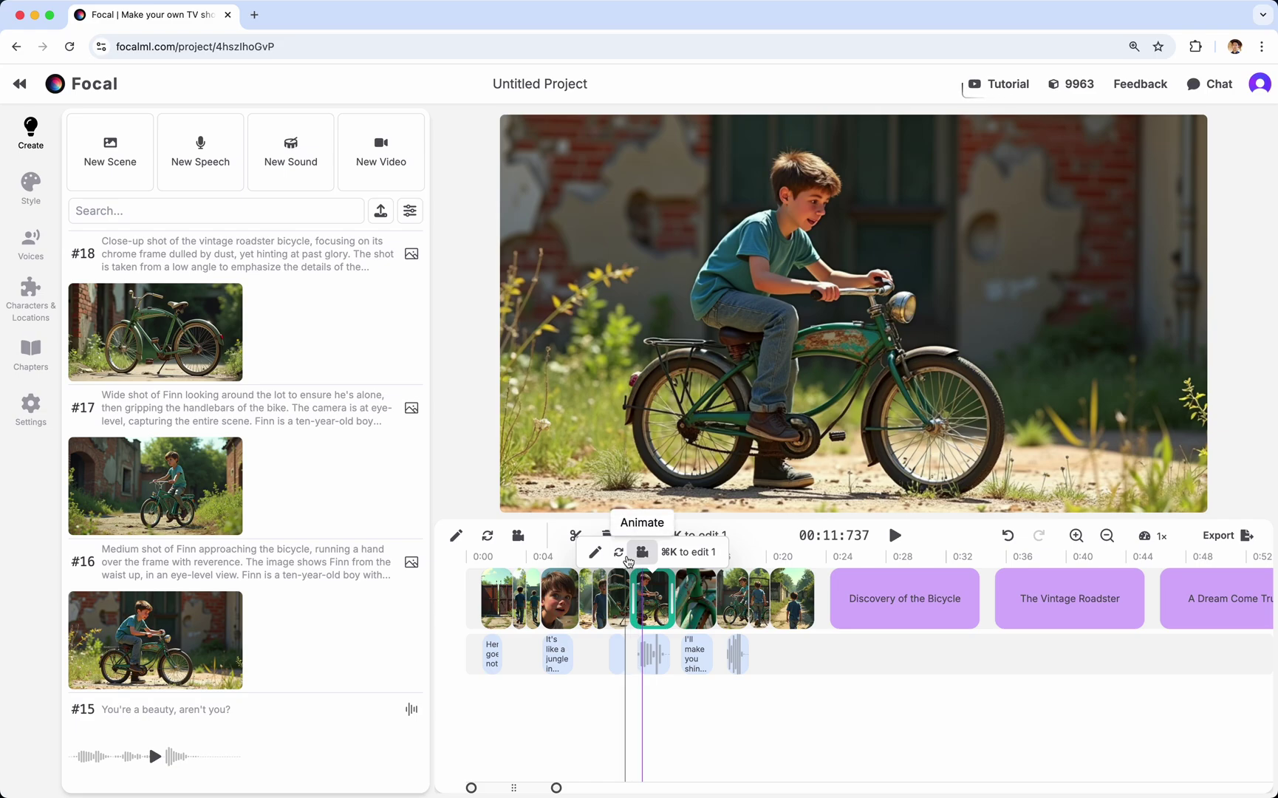
left_click(737, 653)
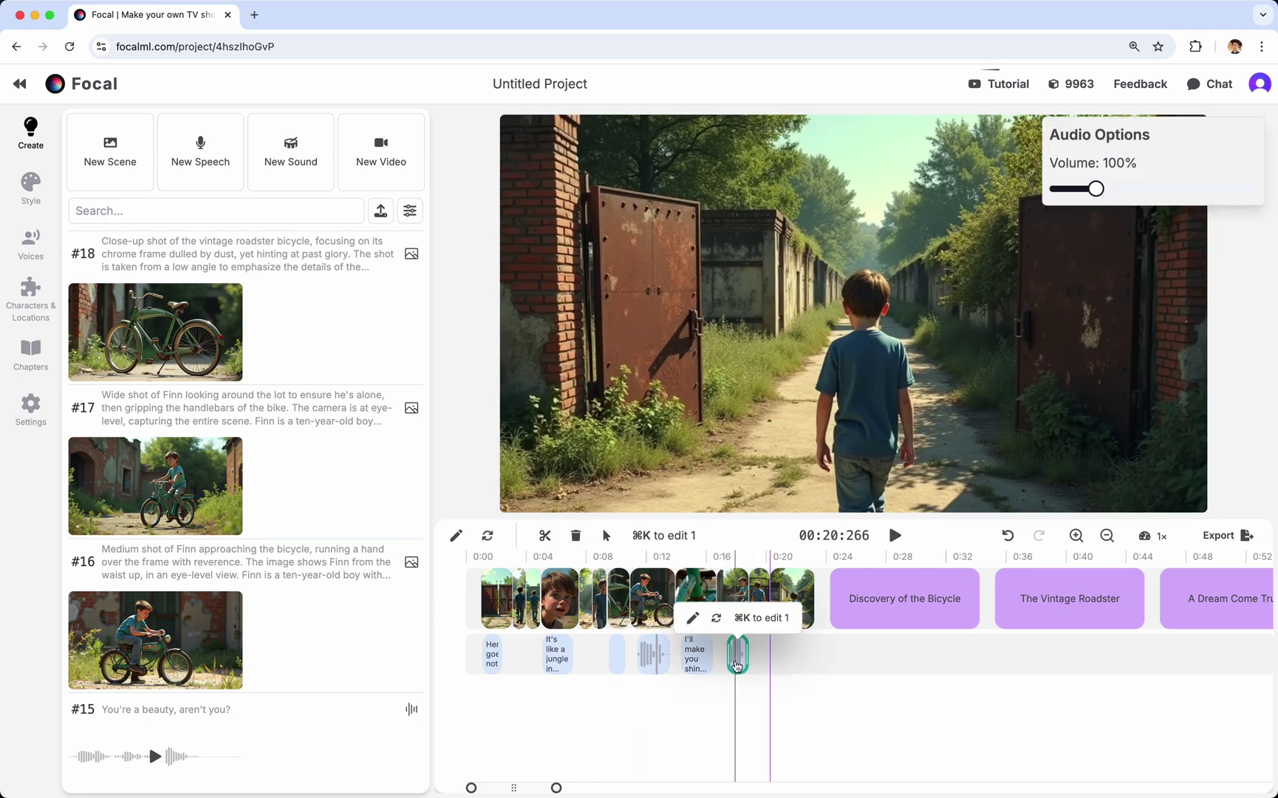
left_click(786, 669)
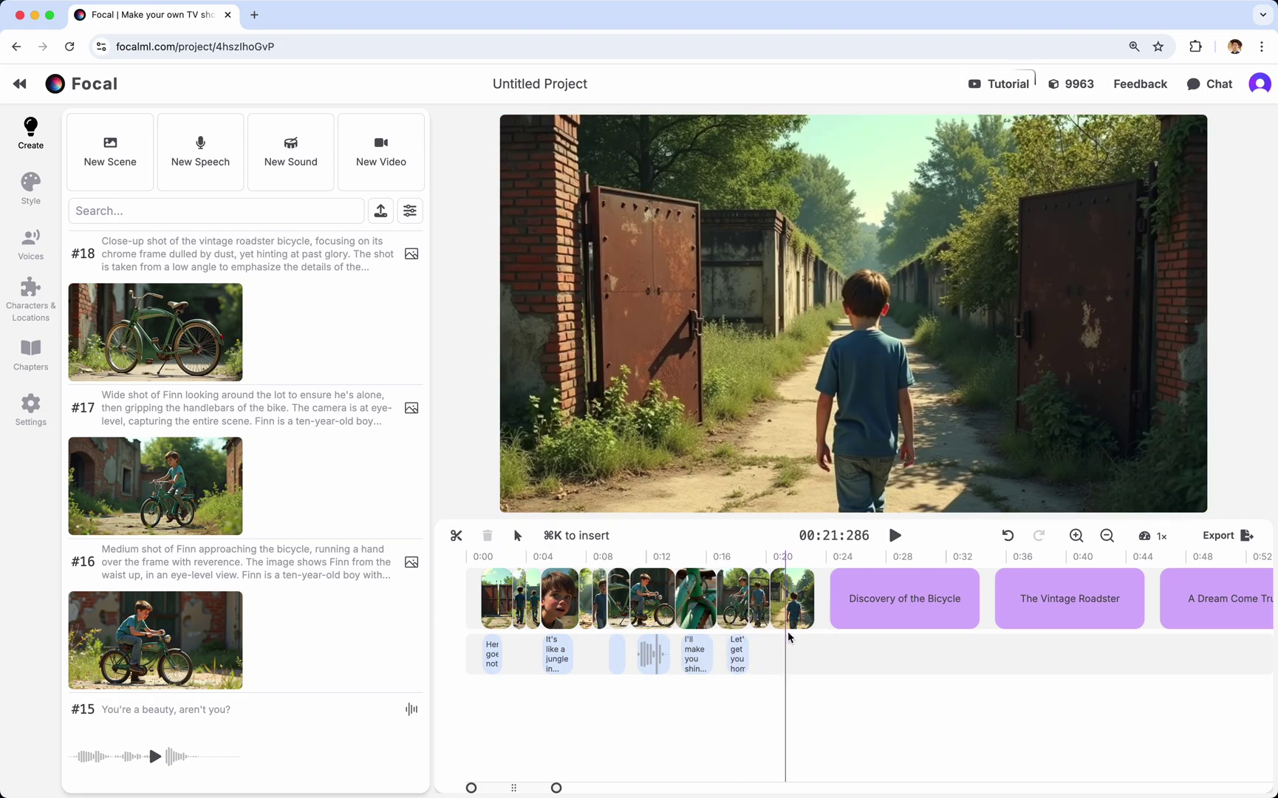
Step: Inspect the editable prompt of the image of the boy on the bicycle, return to the list, and deselect the clip
left_click(637, 602)
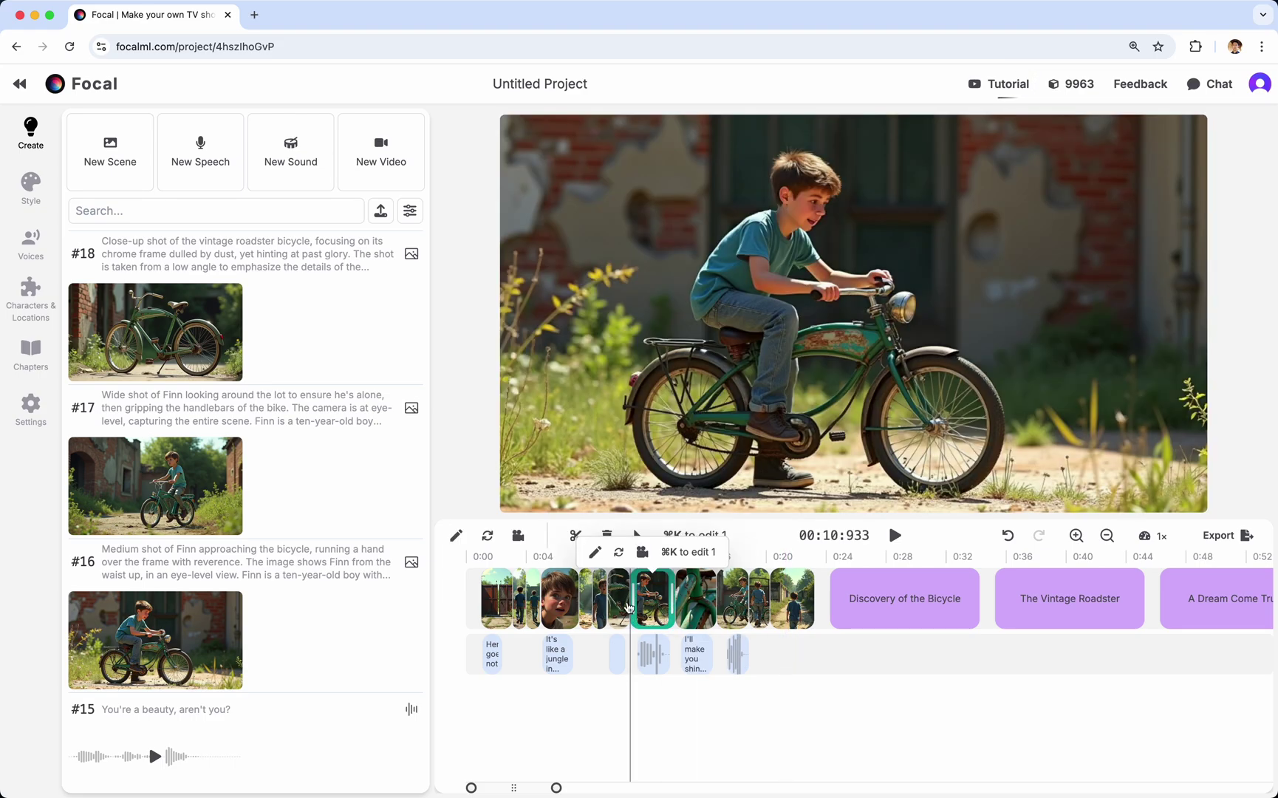
left_click(597, 554)
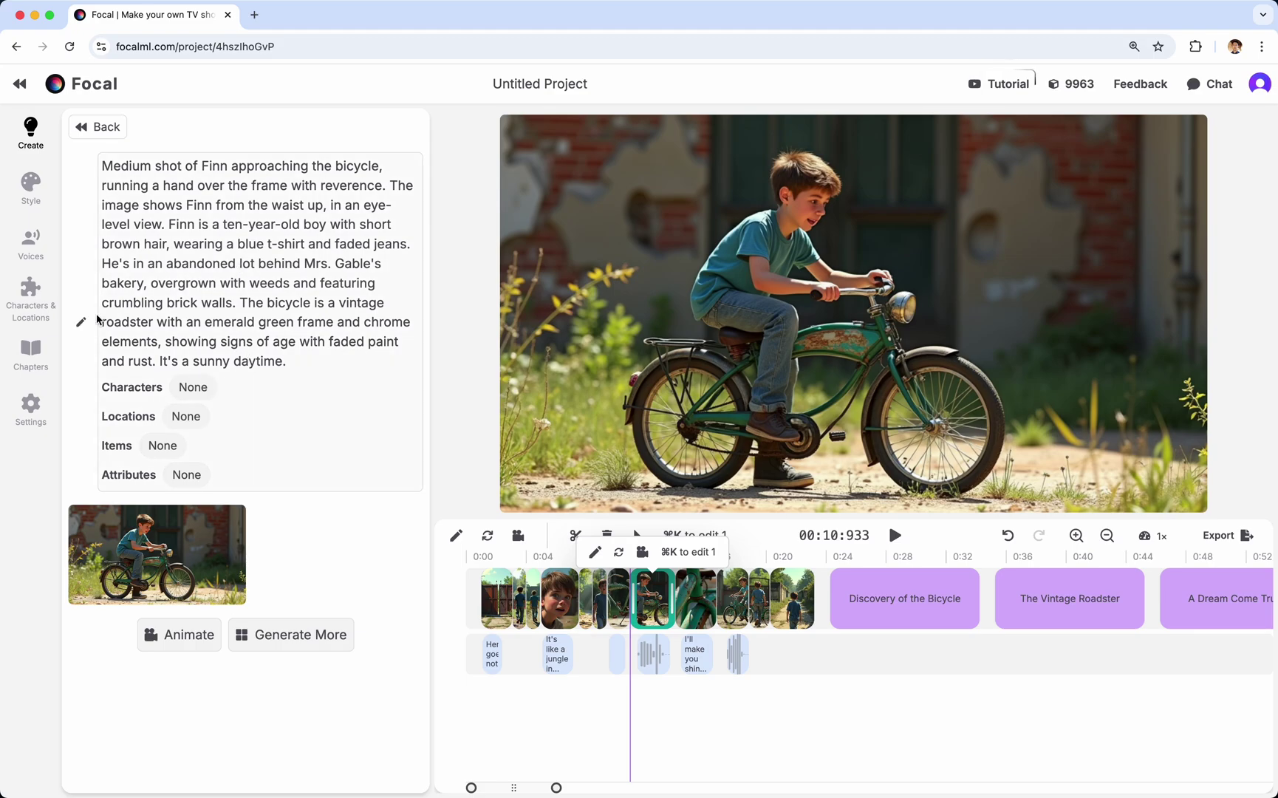
left_click(82, 322)
left_click(370, 168)
left_click(100, 127)
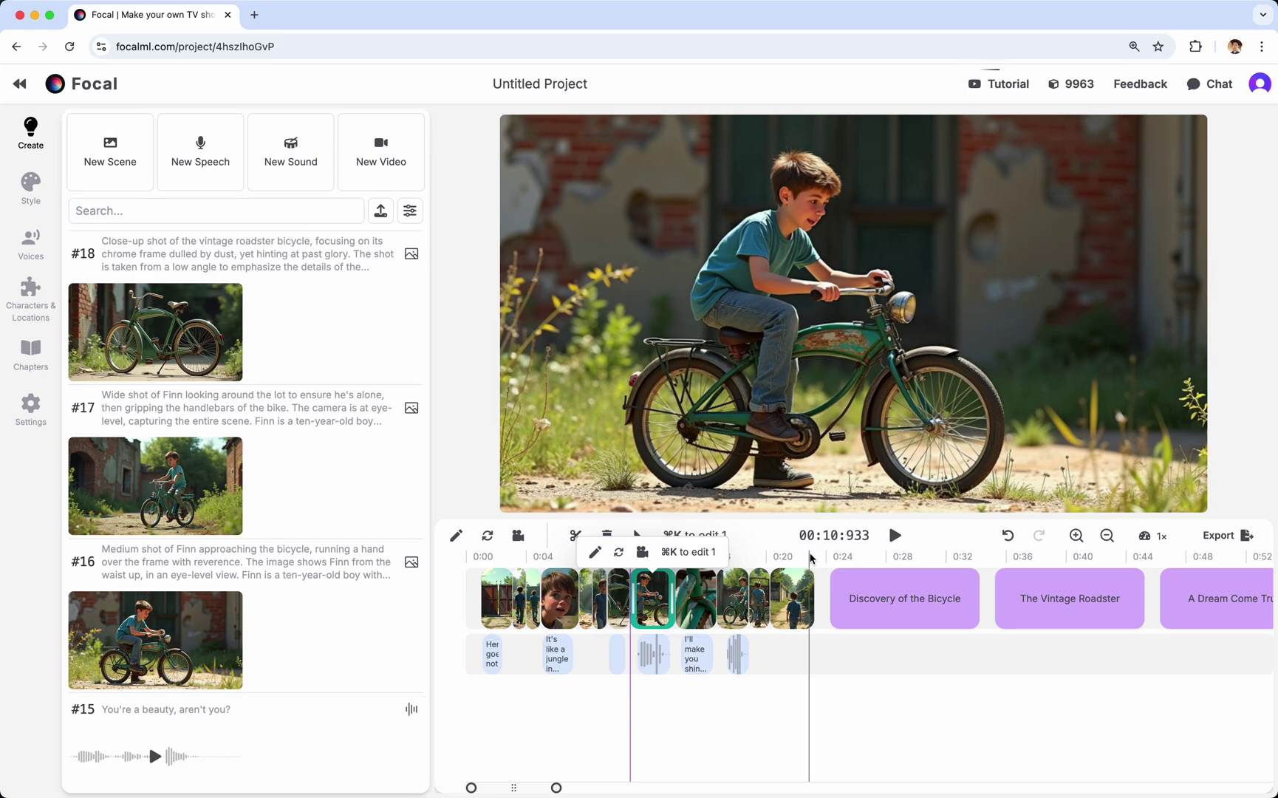
left_click(825, 564)
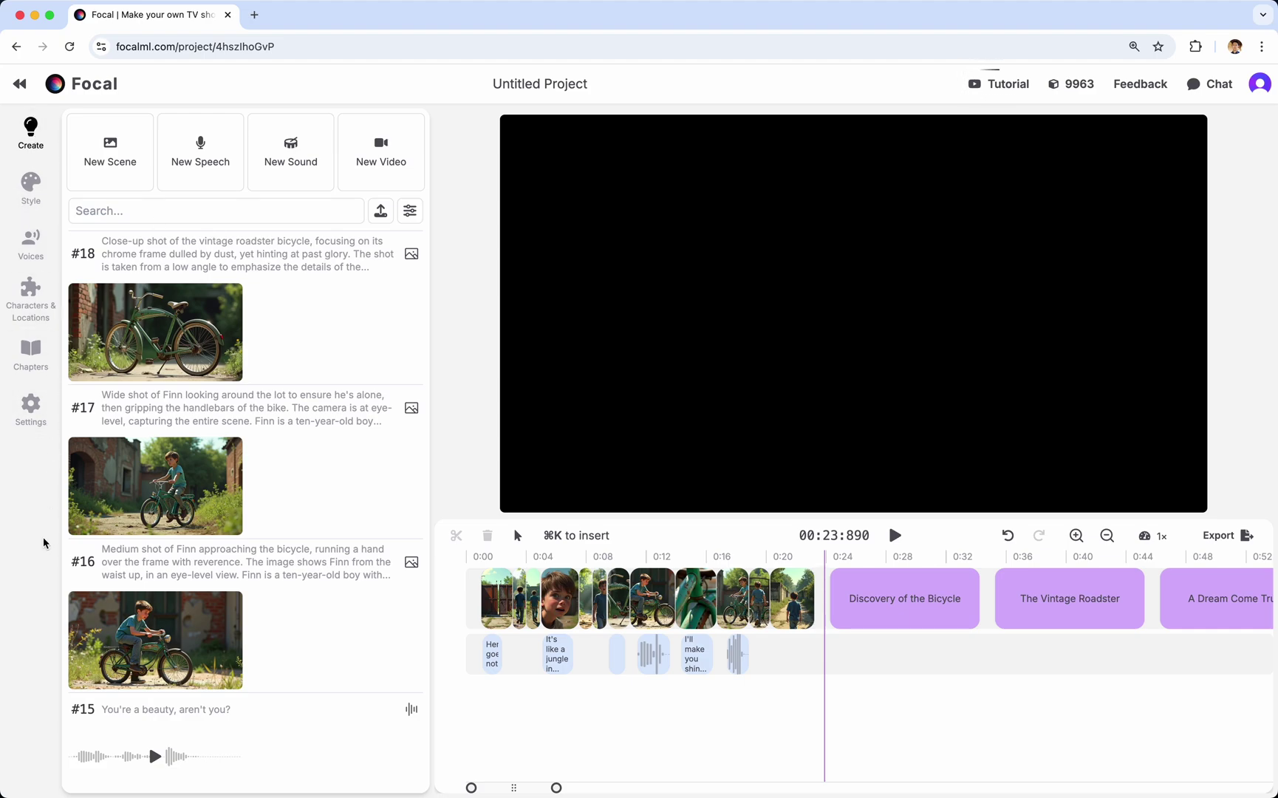
Step: Review the project's global style, voices, characters and locations, and the chapter texts
left_click(33, 184)
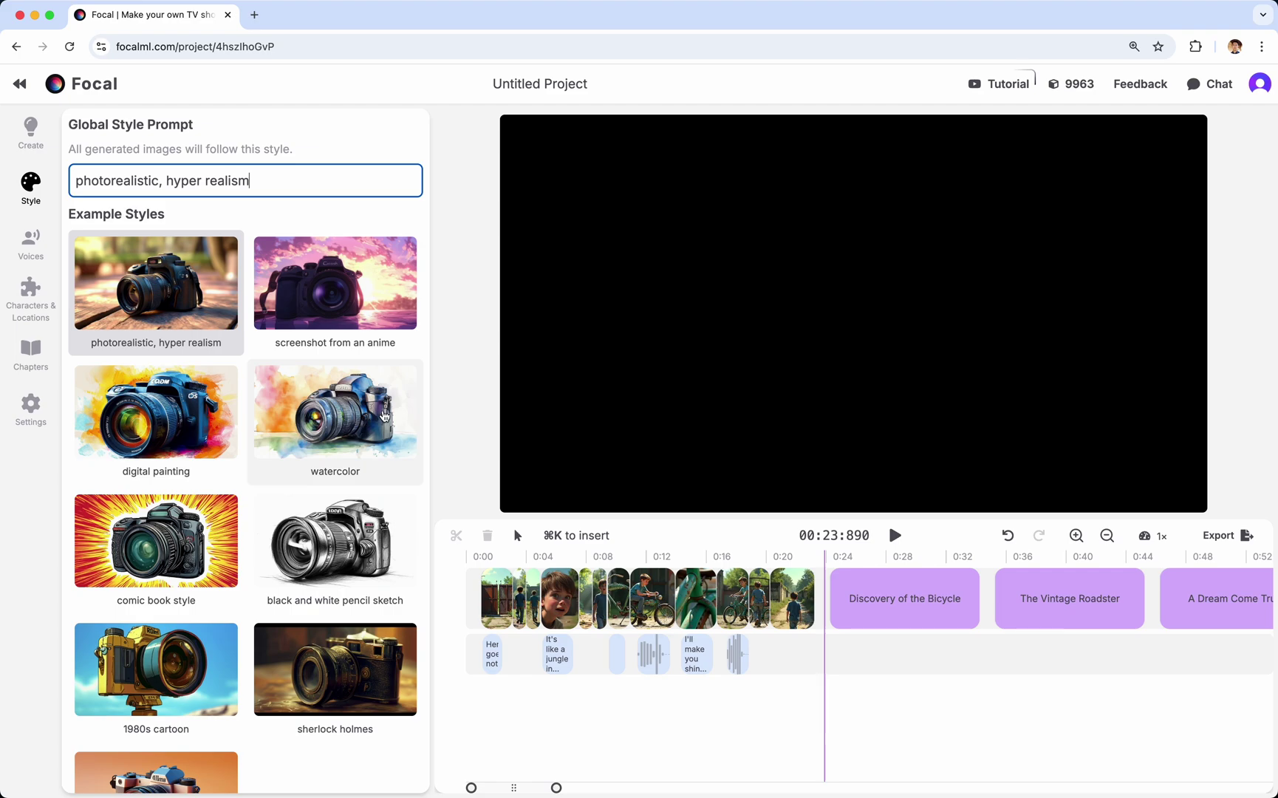
left_click(556, 365)
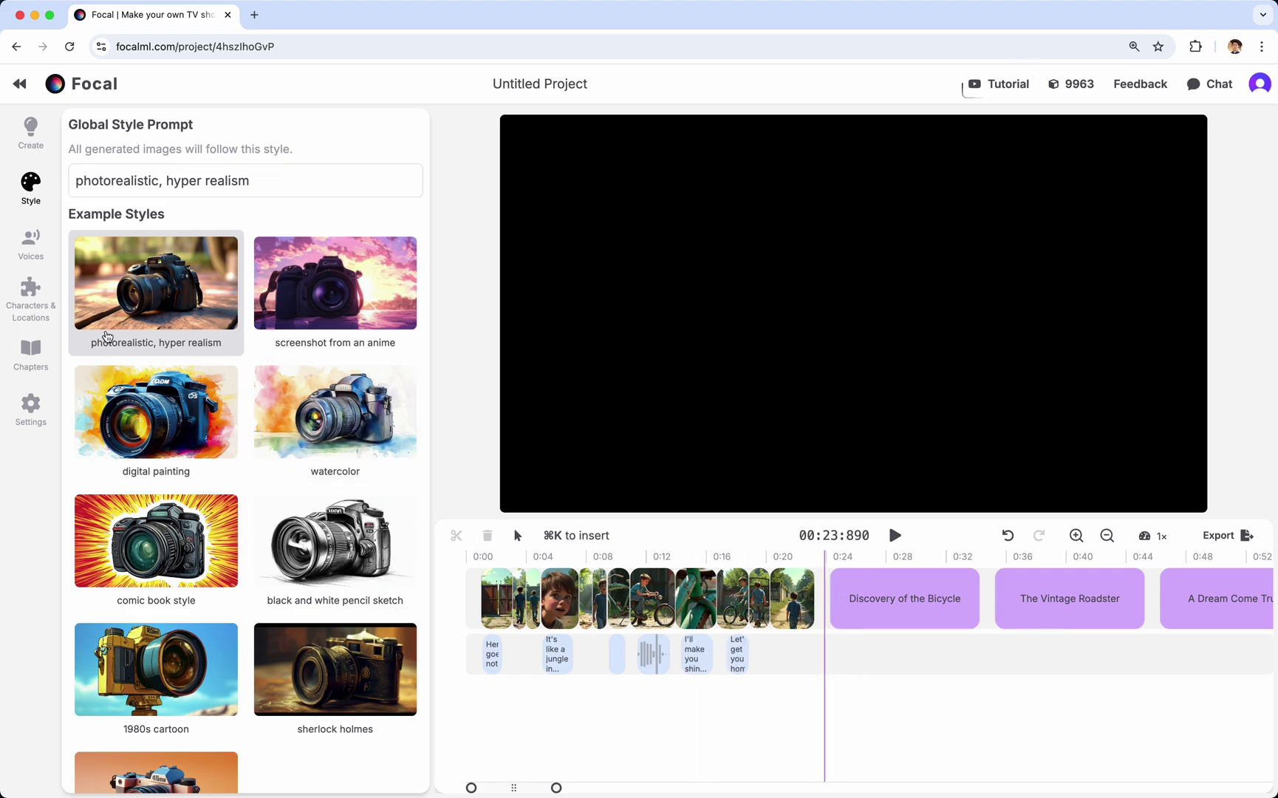
left_click(35, 245)
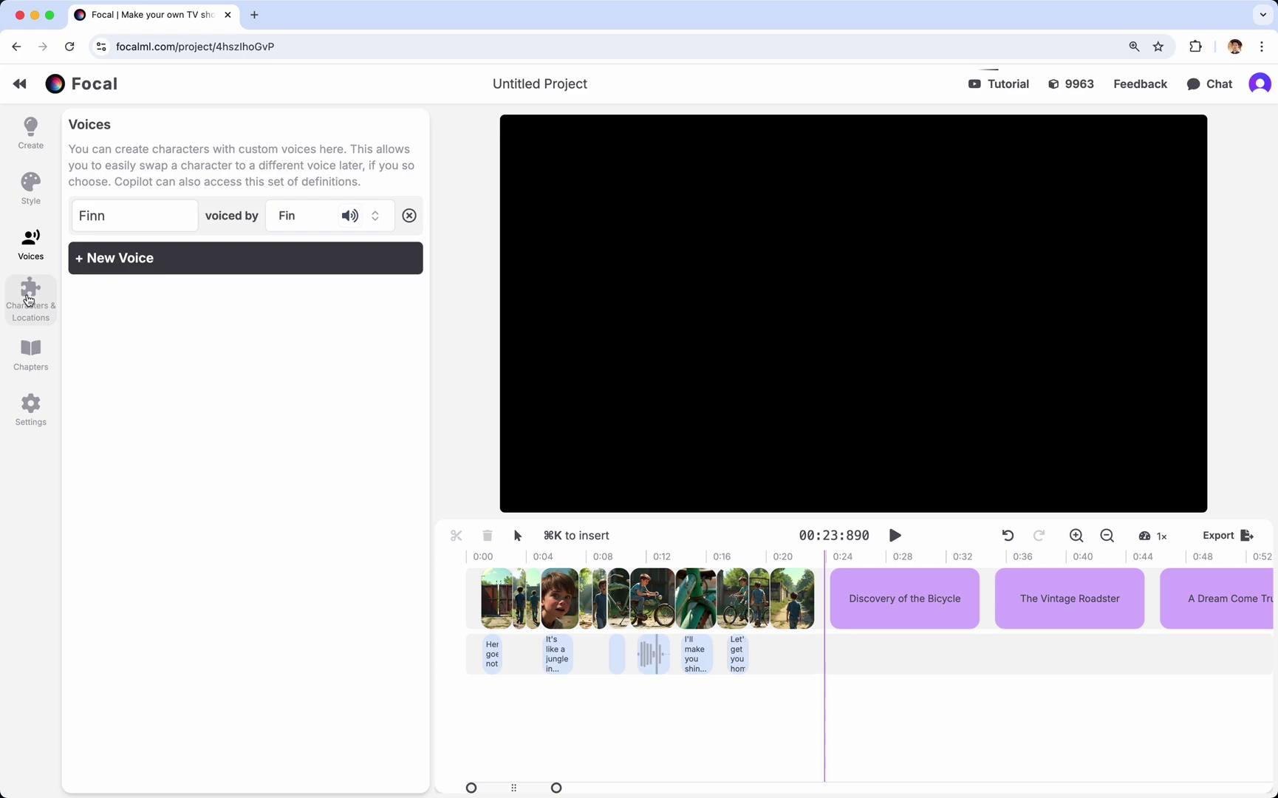
left_click(31, 294)
left_click(34, 351)
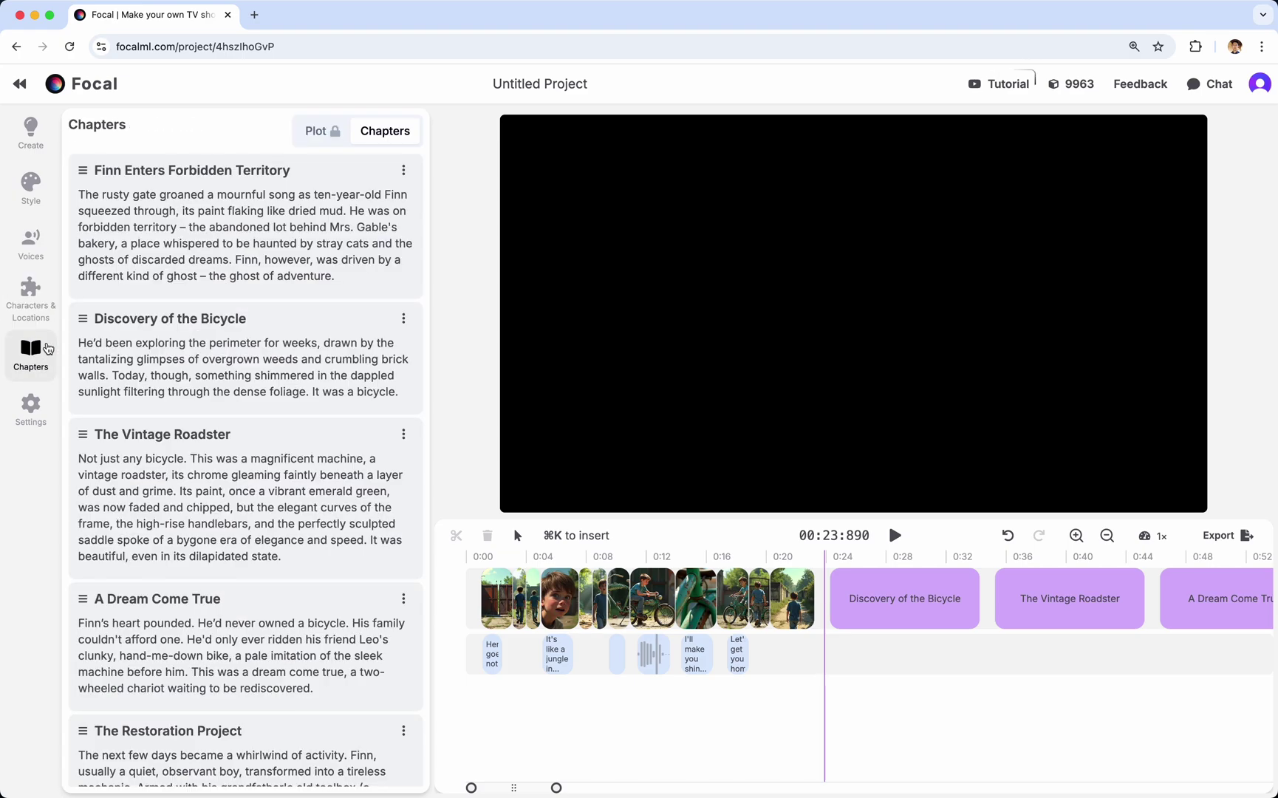
Step: Read through all the chapter texts to the last one, and revisit the created media, style, voices and chapters sections
scroll(217, 370, "down", 15)
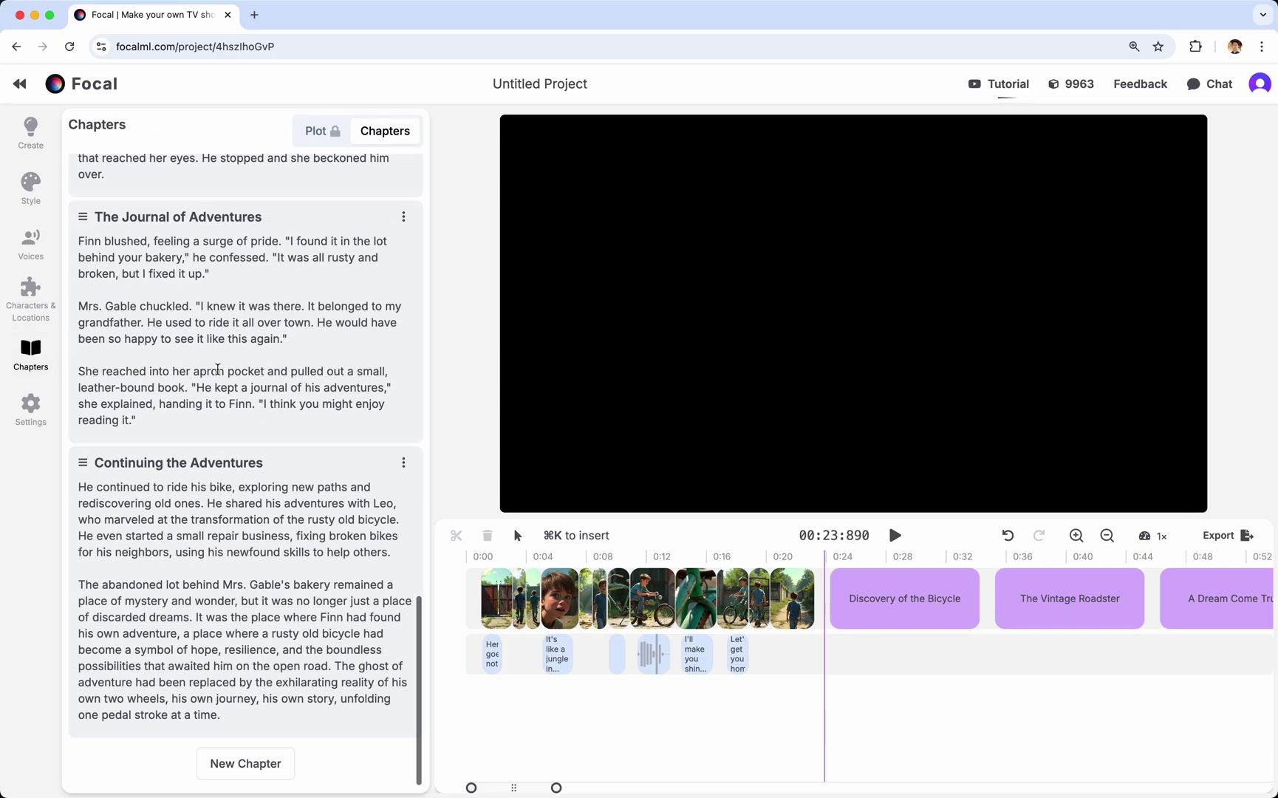
scroll(217, 369, "up", 12)
scroll(218, 370, "up", 3)
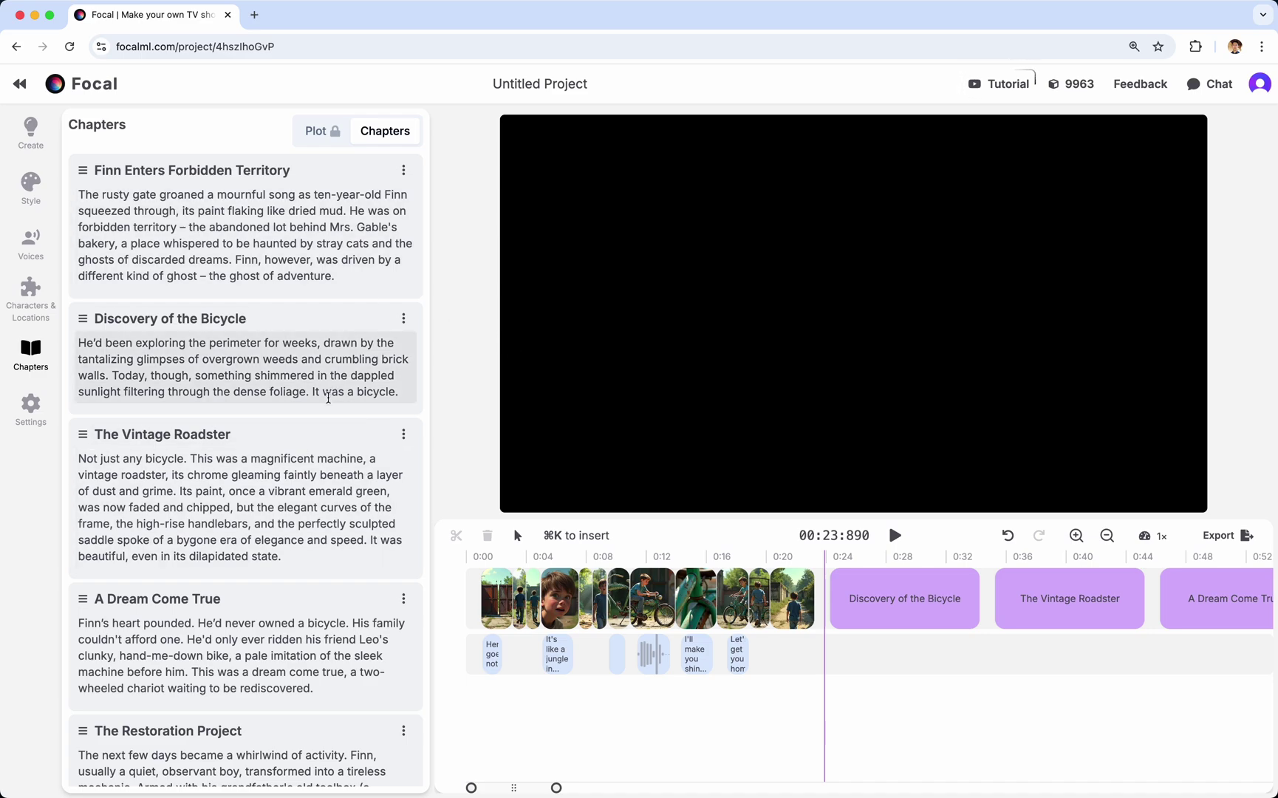
left_click(31, 133)
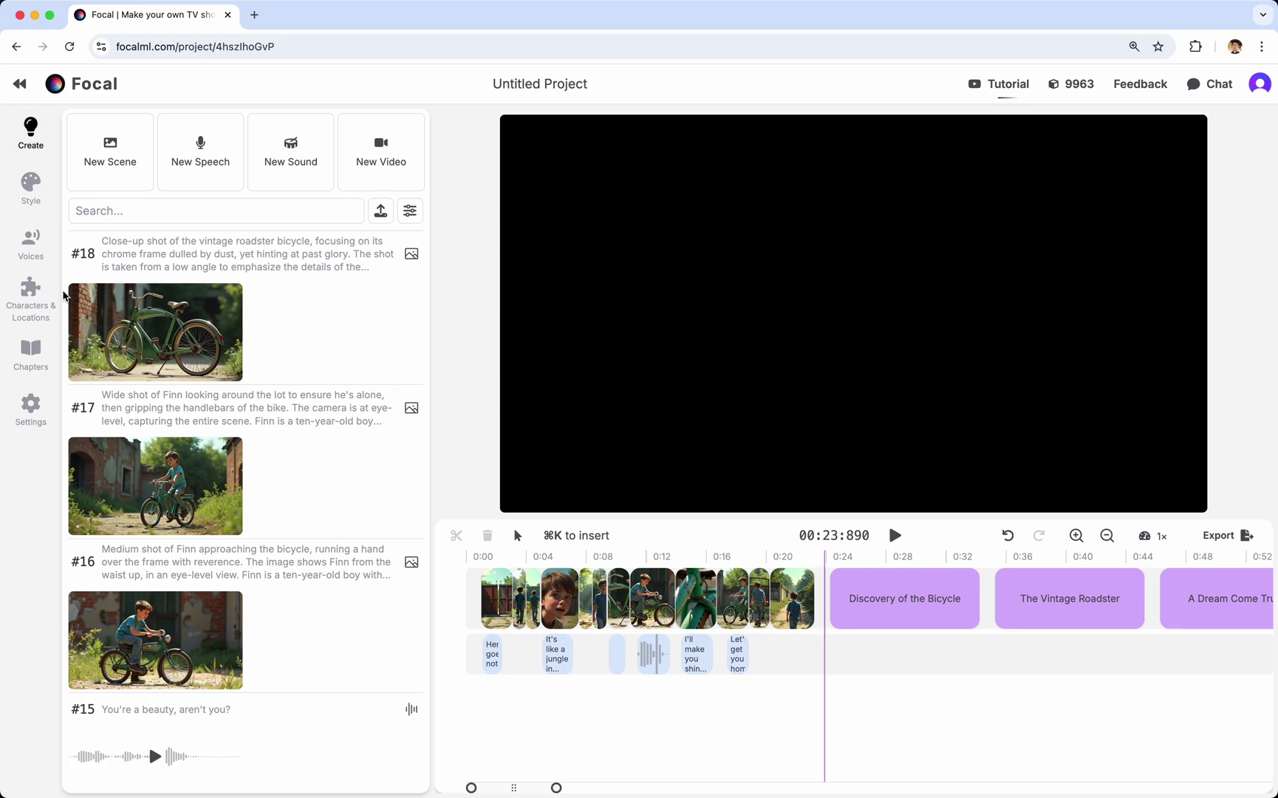
left_click(31, 186)
left_click(30, 242)
left_click(30, 353)
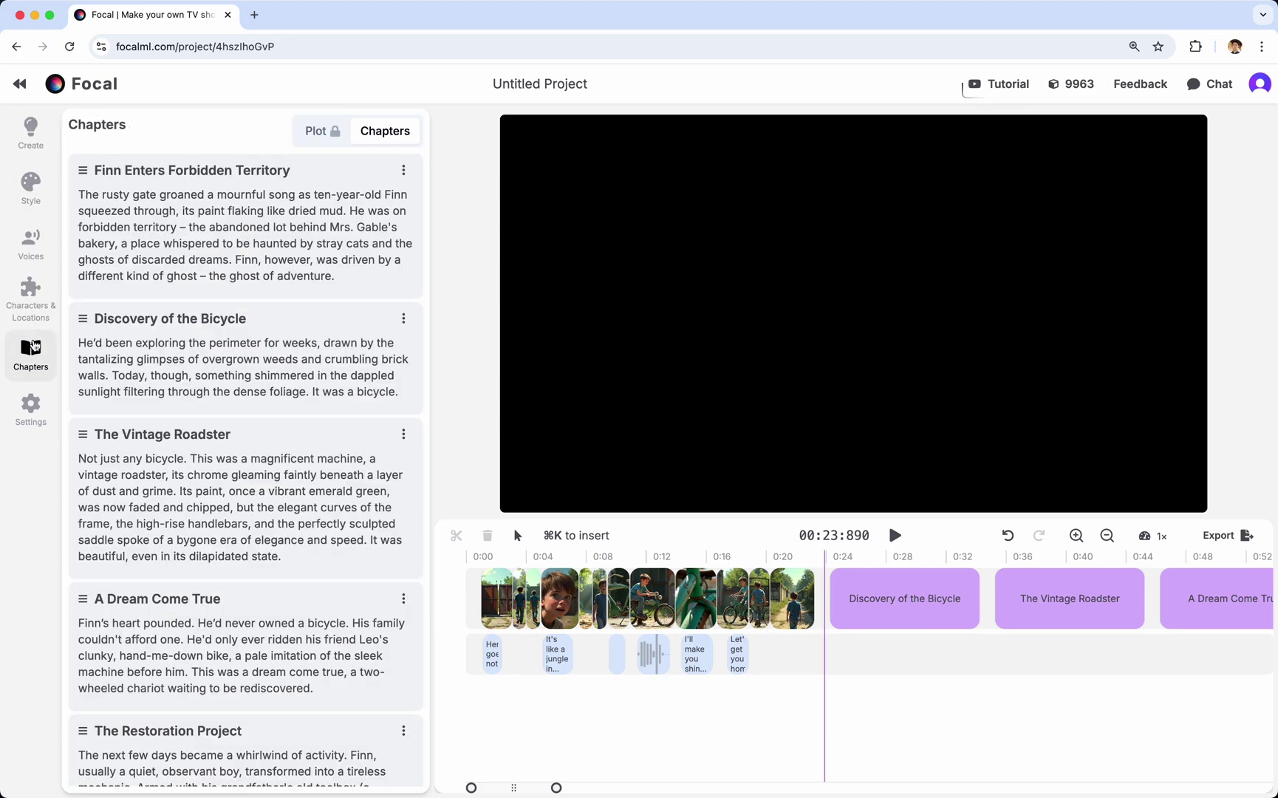
Step: In the global settings, try the Portrait aspect ratio, return to Landscape, and view the available image models
left_click(30, 407)
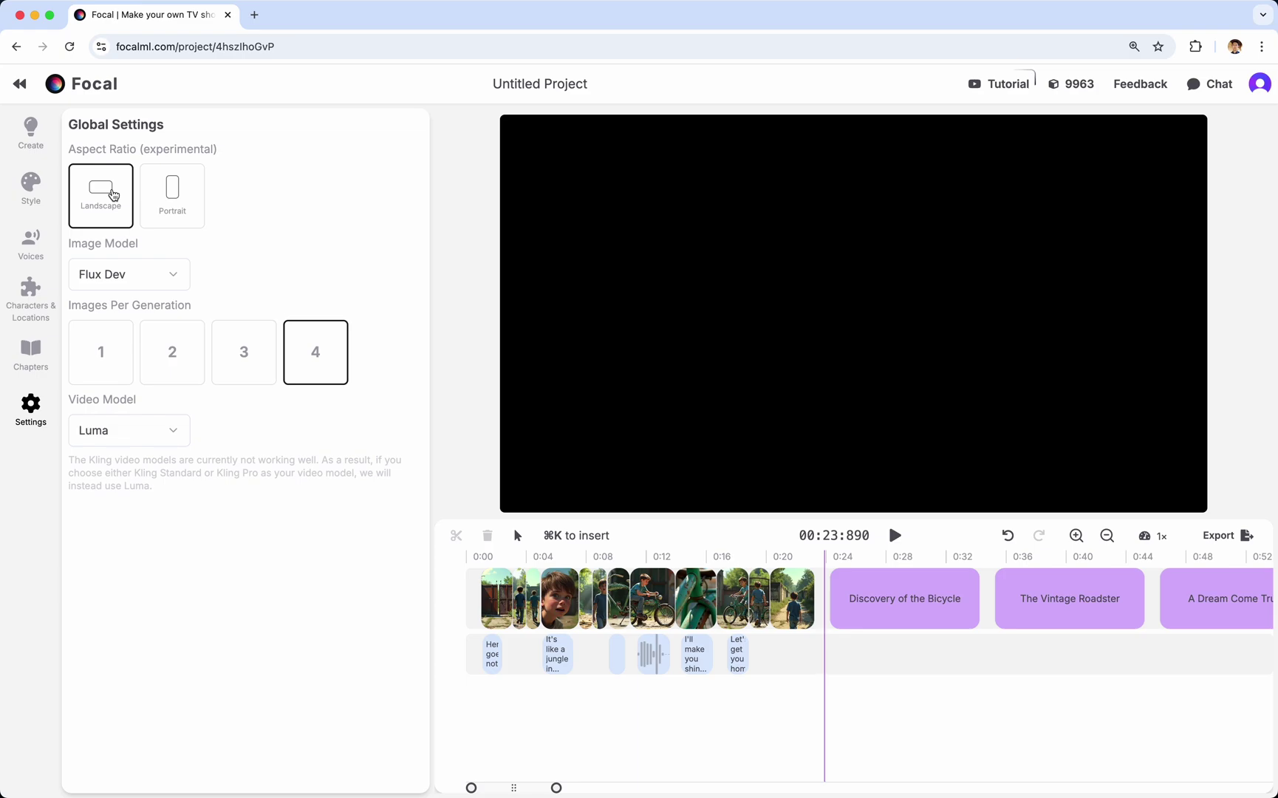
left_click(153, 194)
left_click(116, 198)
left_click(169, 277)
left_click(259, 278)
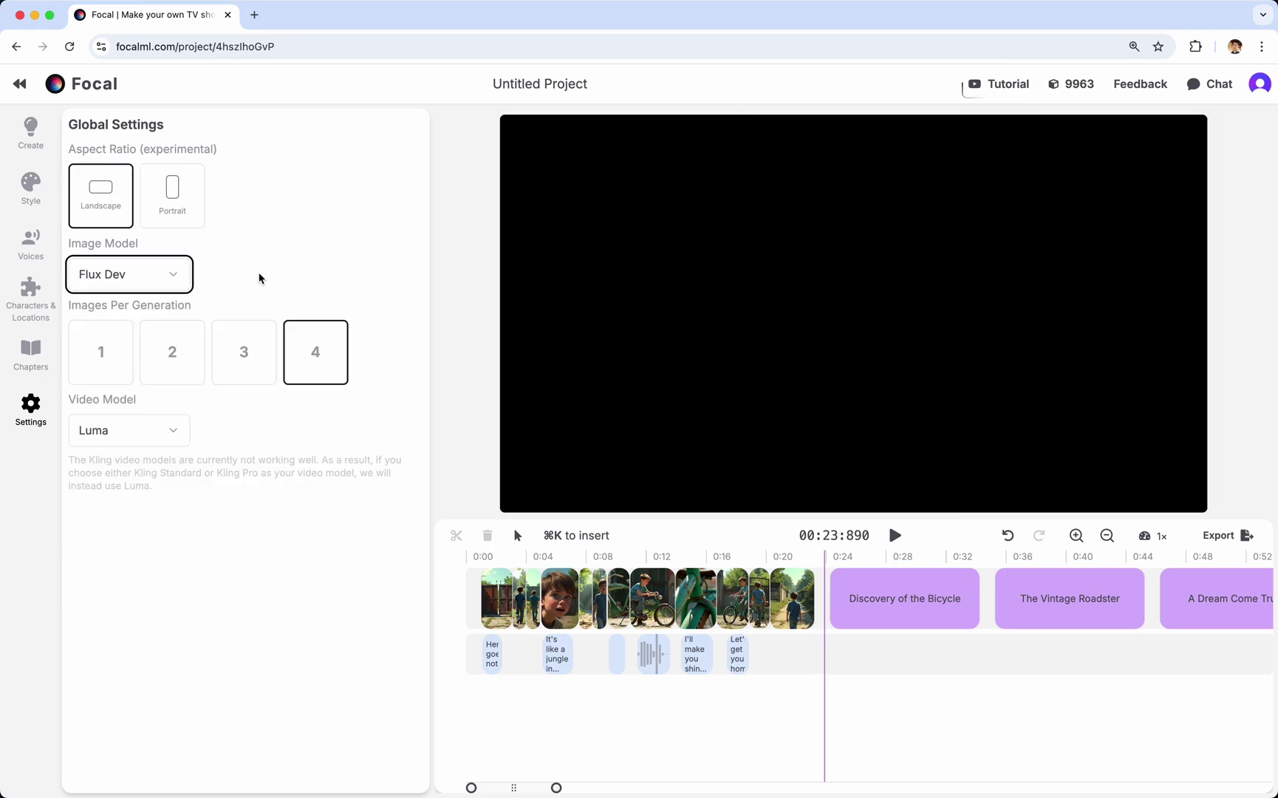
Step: Try 1, 2 and 3 images per generation in the global settings and return to 4
left_click(111, 350)
left_click(159, 351)
left_click(245, 353)
left_click(325, 357)
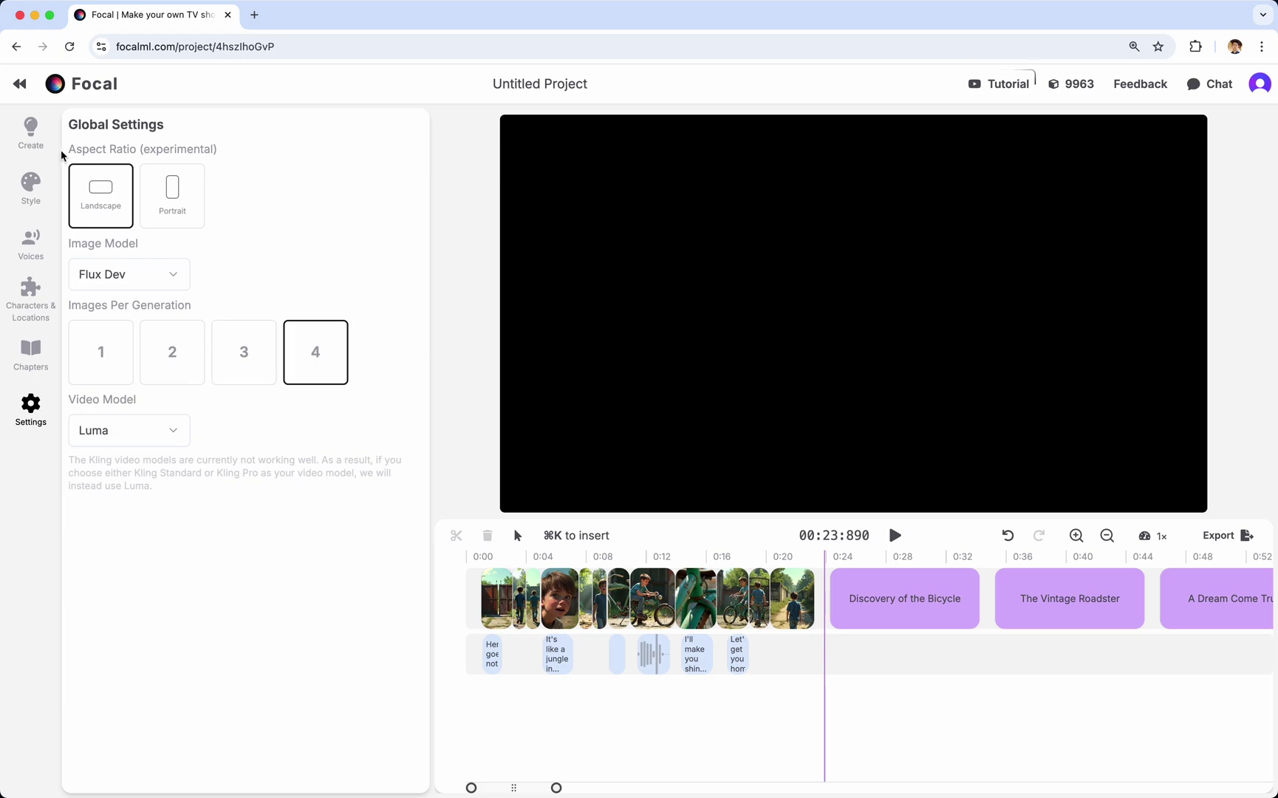
Step: Check the base image prompt of Finn approaching the bicycle, and switch the images per generation between 1 and 4, ending on 4
left_click(31, 132)
left_click(159, 639)
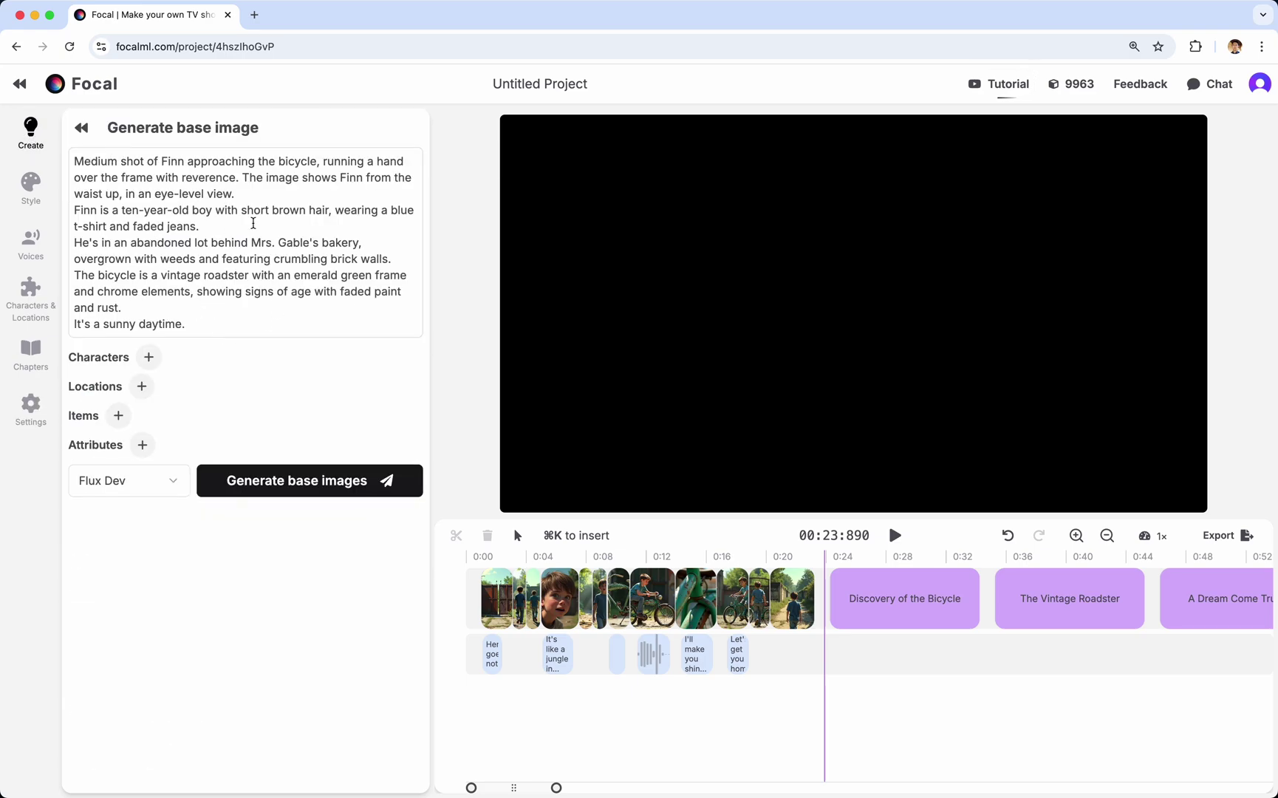
left_click(37, 402)
left_click(121, 362)
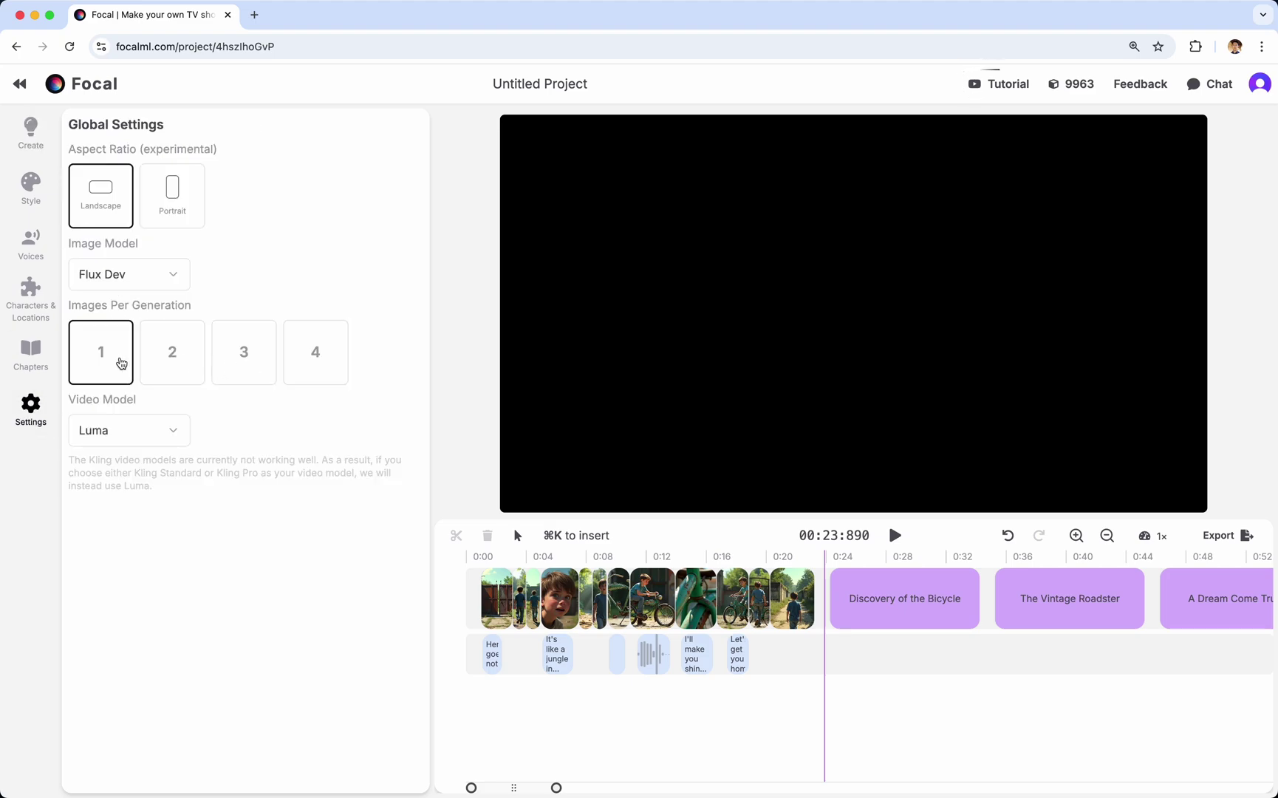
left_click(325, 357)
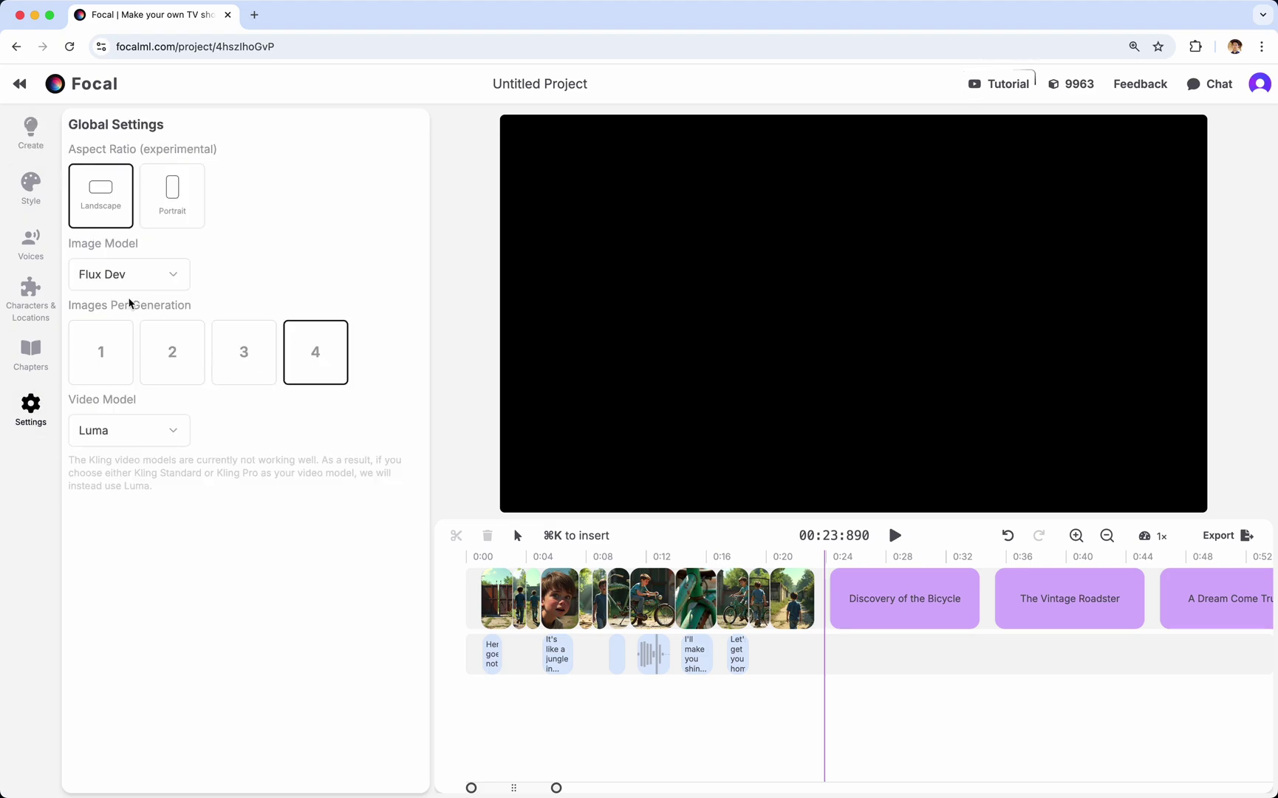
left_click(116, 344)
left_click(342, 344)
Step: View the selectable video models and their expected durations in the global settings, keeping Luma
left_click(162, 443)
left_click(354, 517)
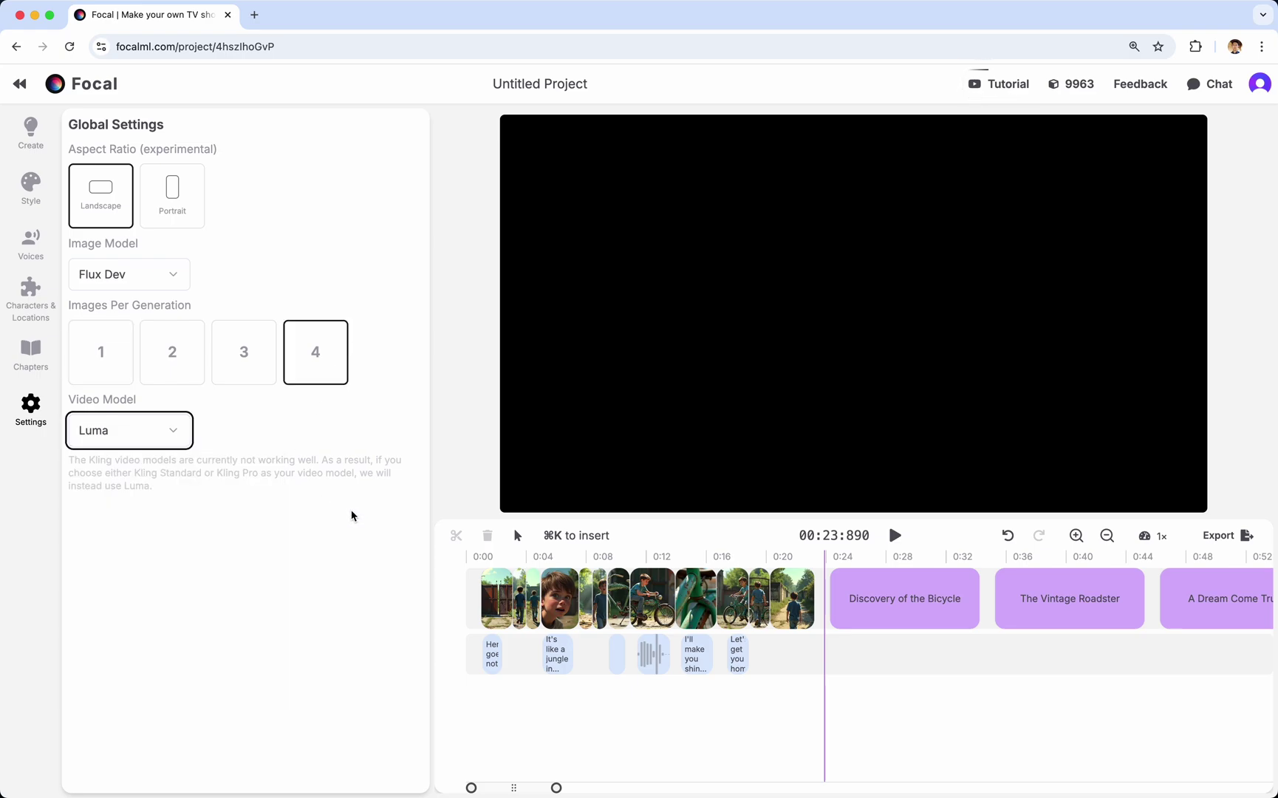
left_click(155, 442)
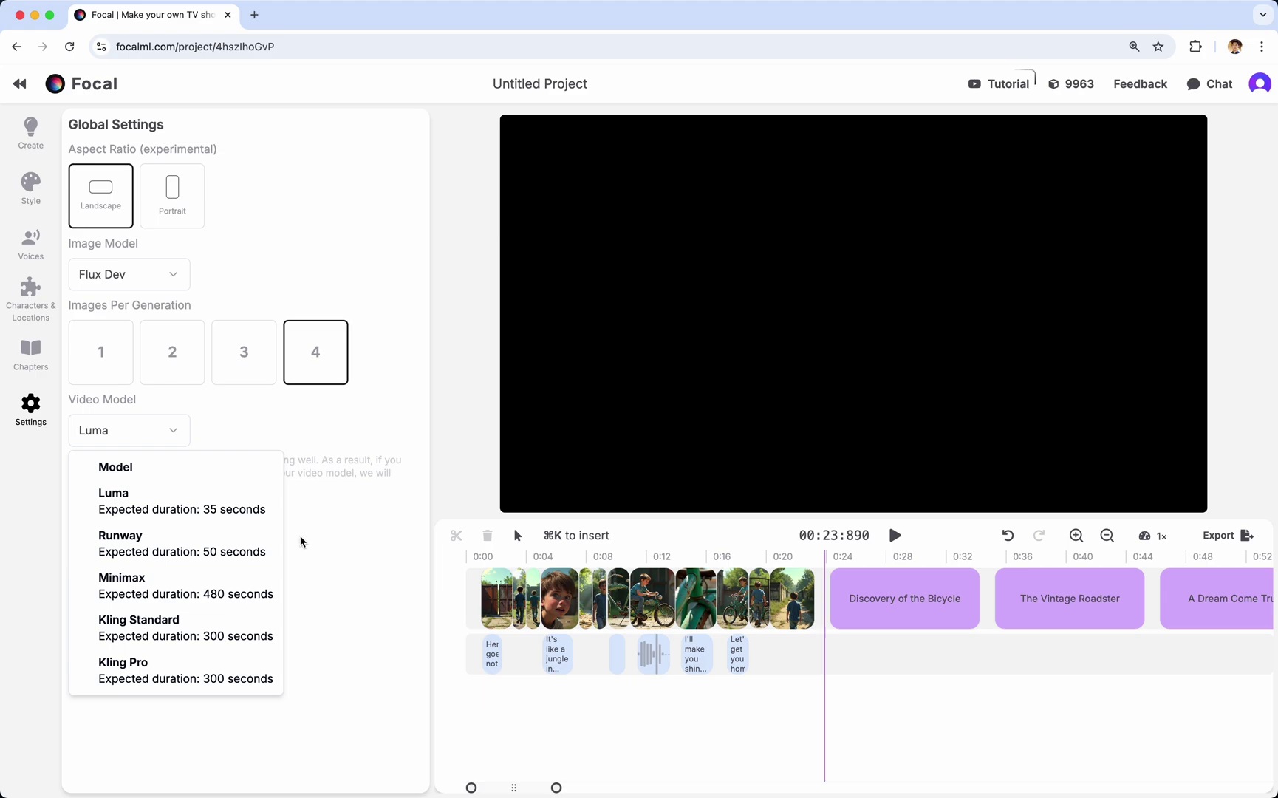
left_click(309, 585)
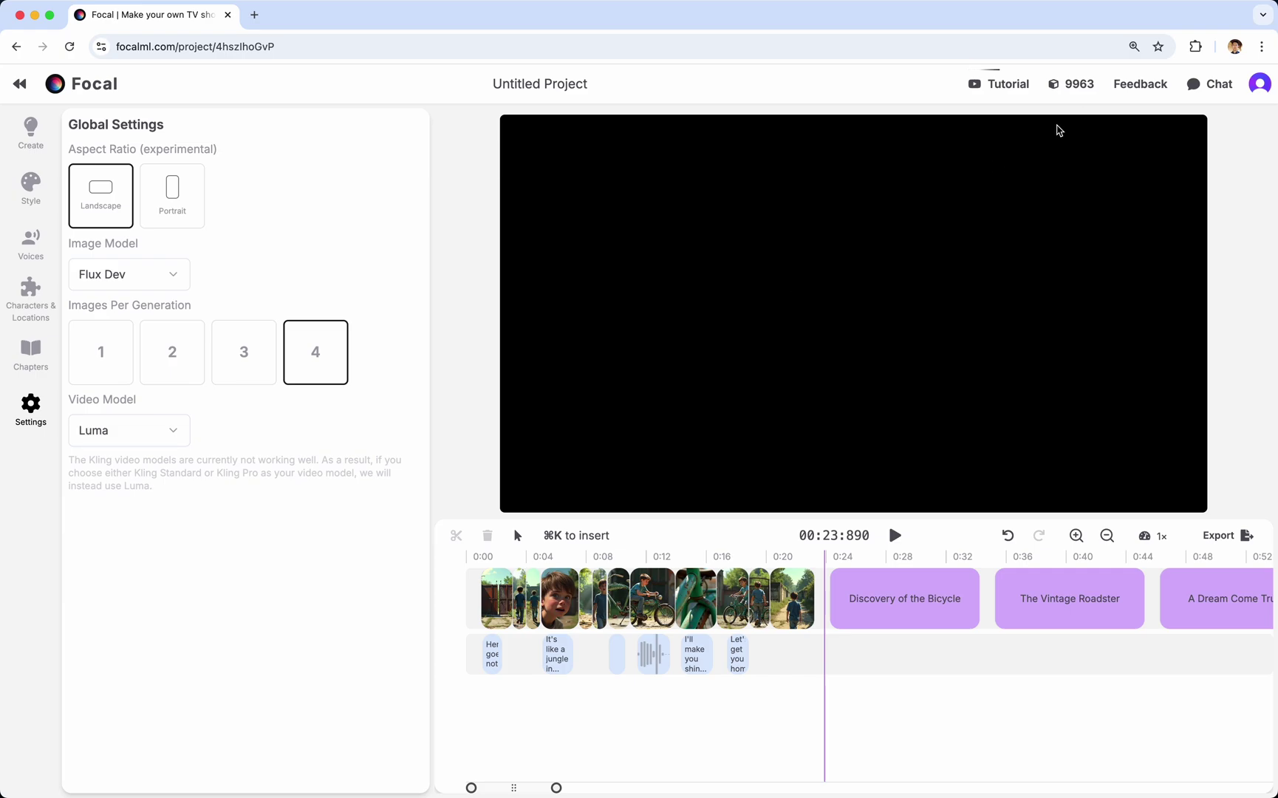
Step: Examine the credits overview, including the per-video cost of luma, runway and minimax and the upgrade option, and close it
left_click(1080, 85)
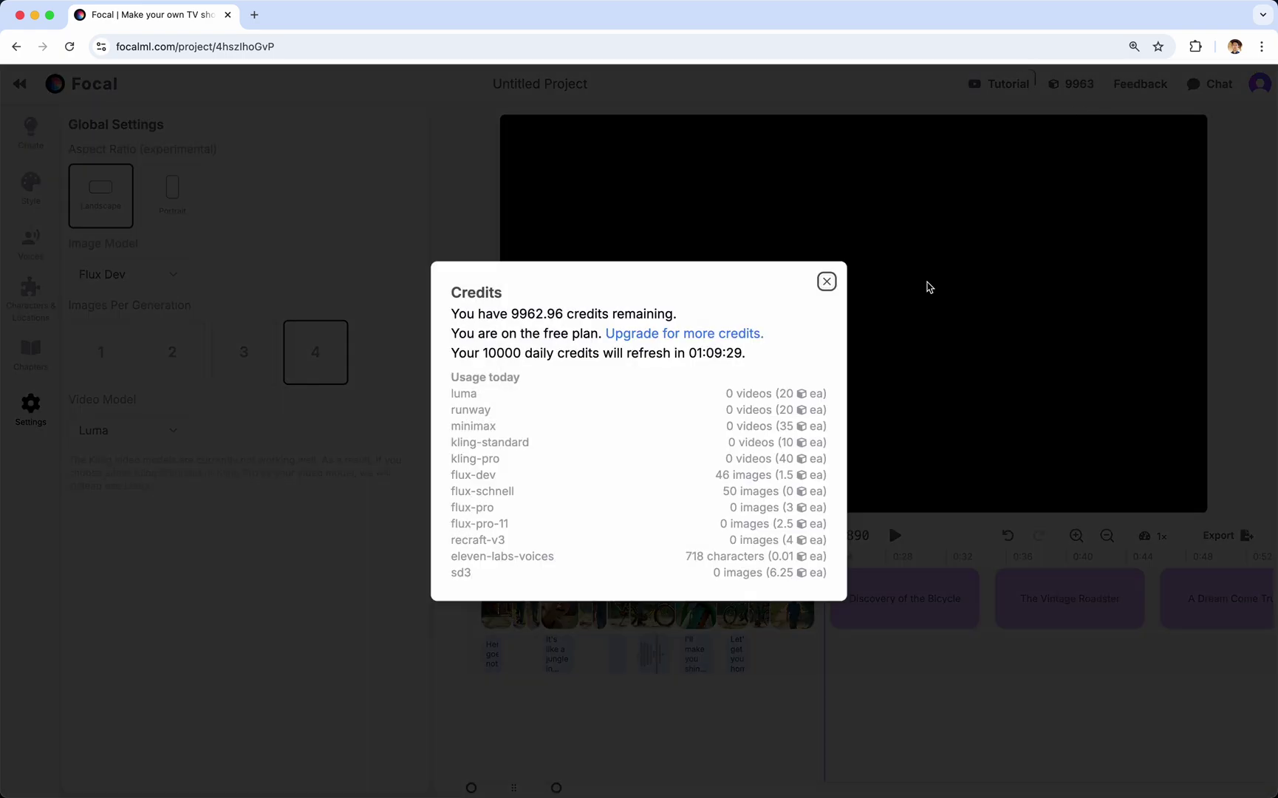
left_click(929, 287)
left_click(1080, 86)
triple_click(744, 393)
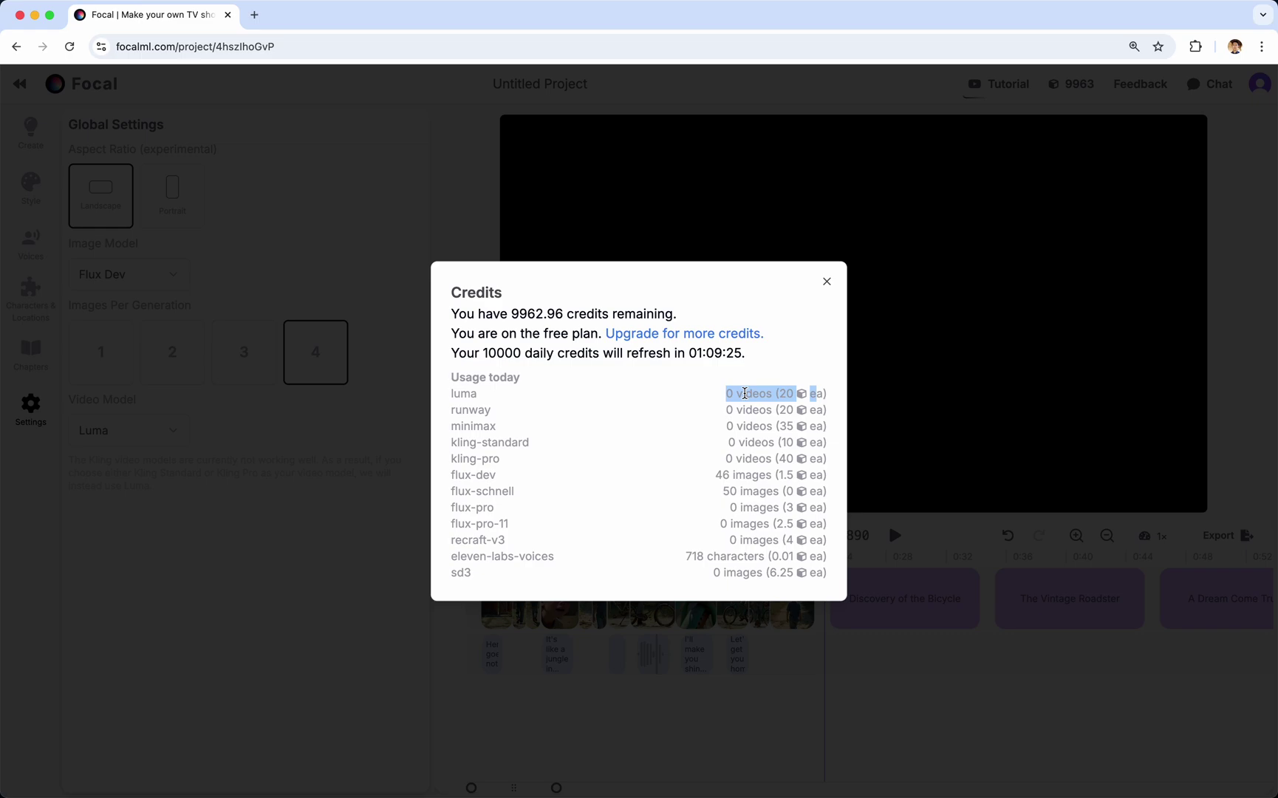
double_click(464, 394)
double_click(471, 410)
double_click(470, 427)
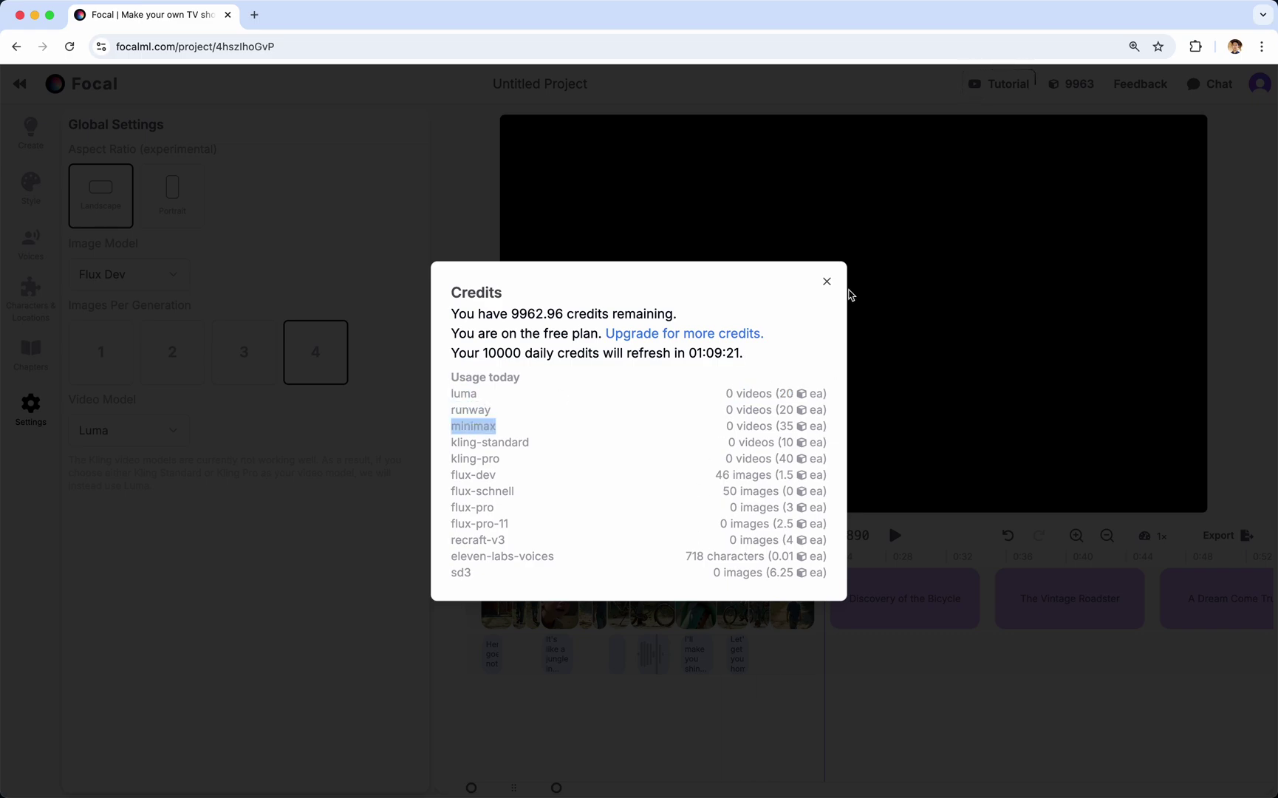
left_click(818, 323)
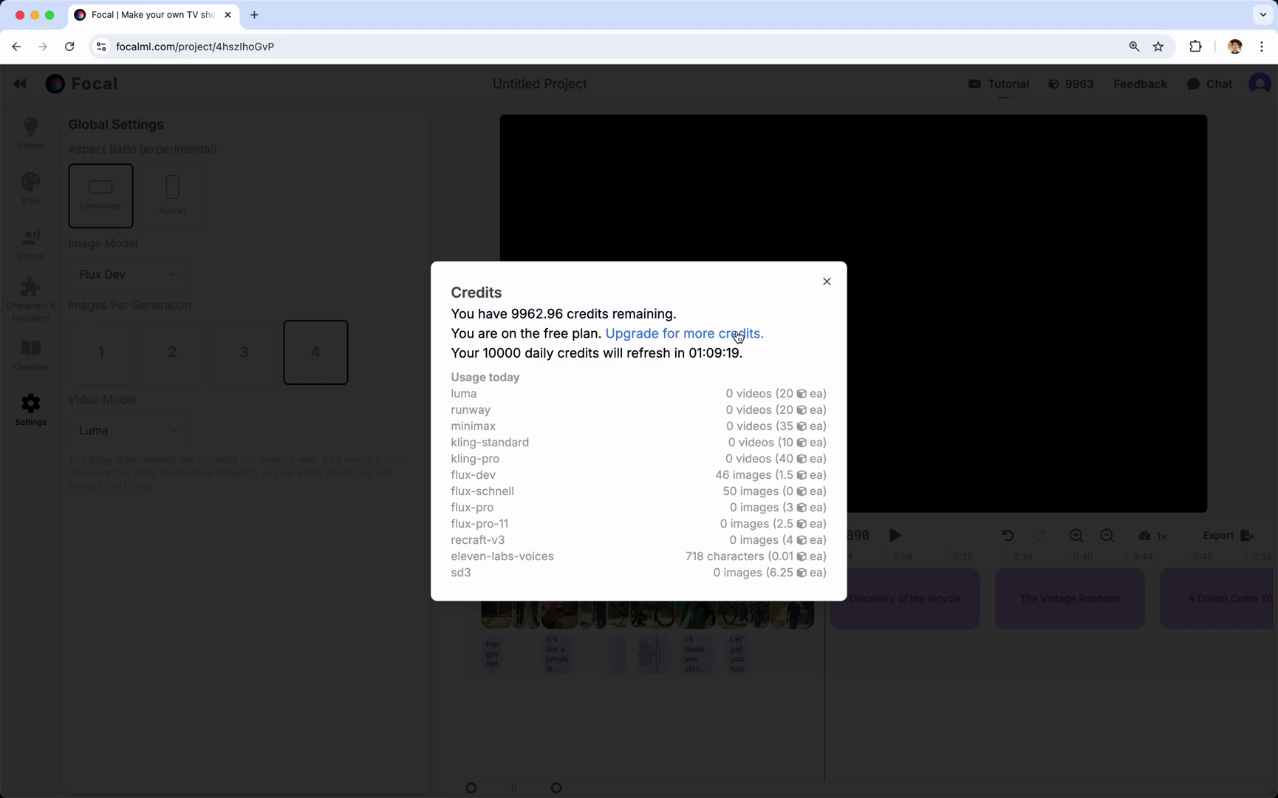
left_click(827, 282)
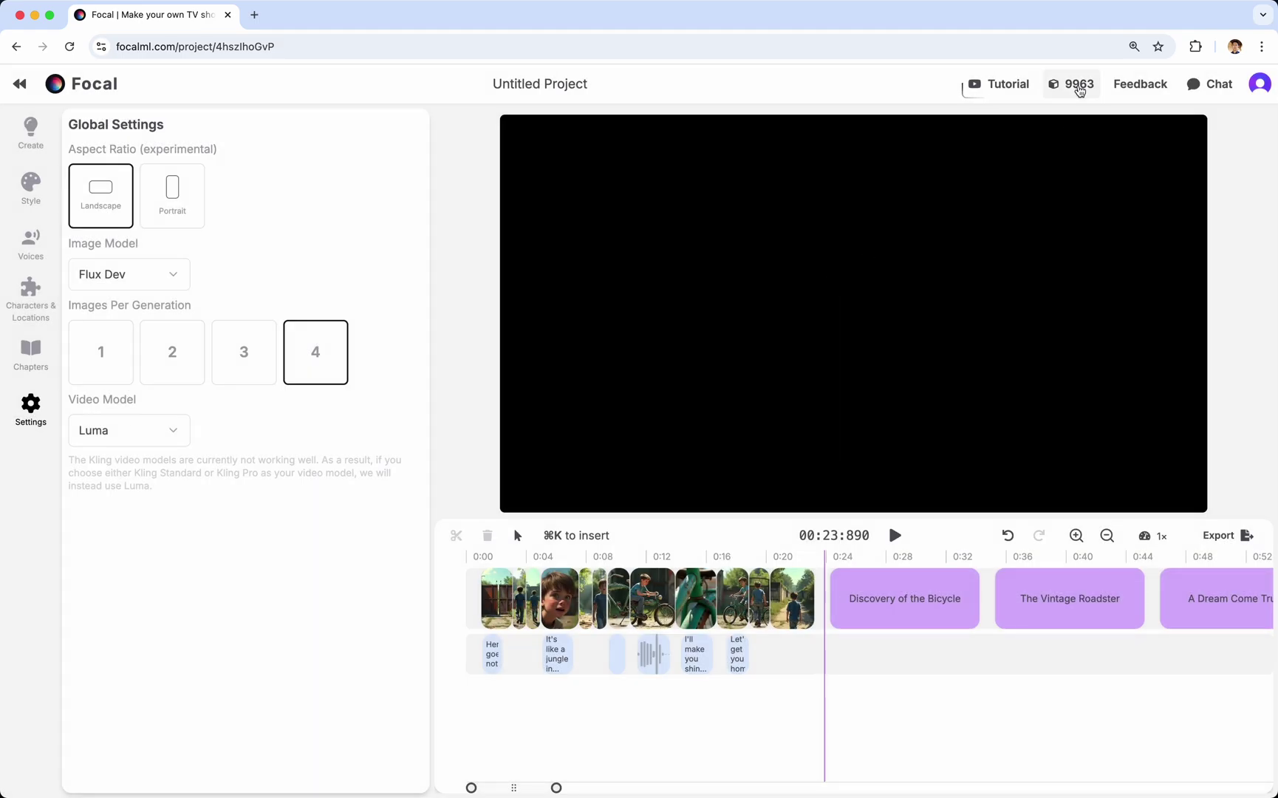
Step: View the feedback form, the support chat and the account options, closing each without submitting anything
left_click(1136, 87)
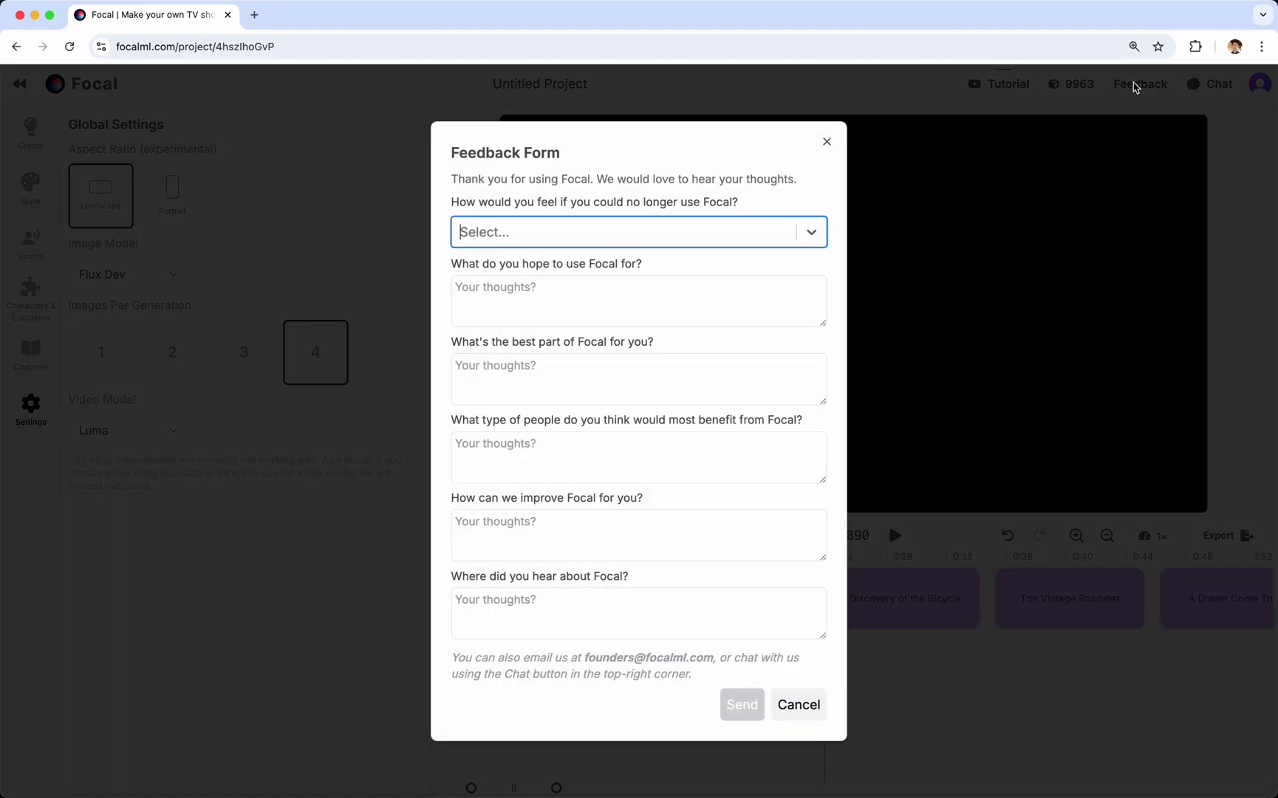
left_click(828, 143)
left_click(1215, 85)
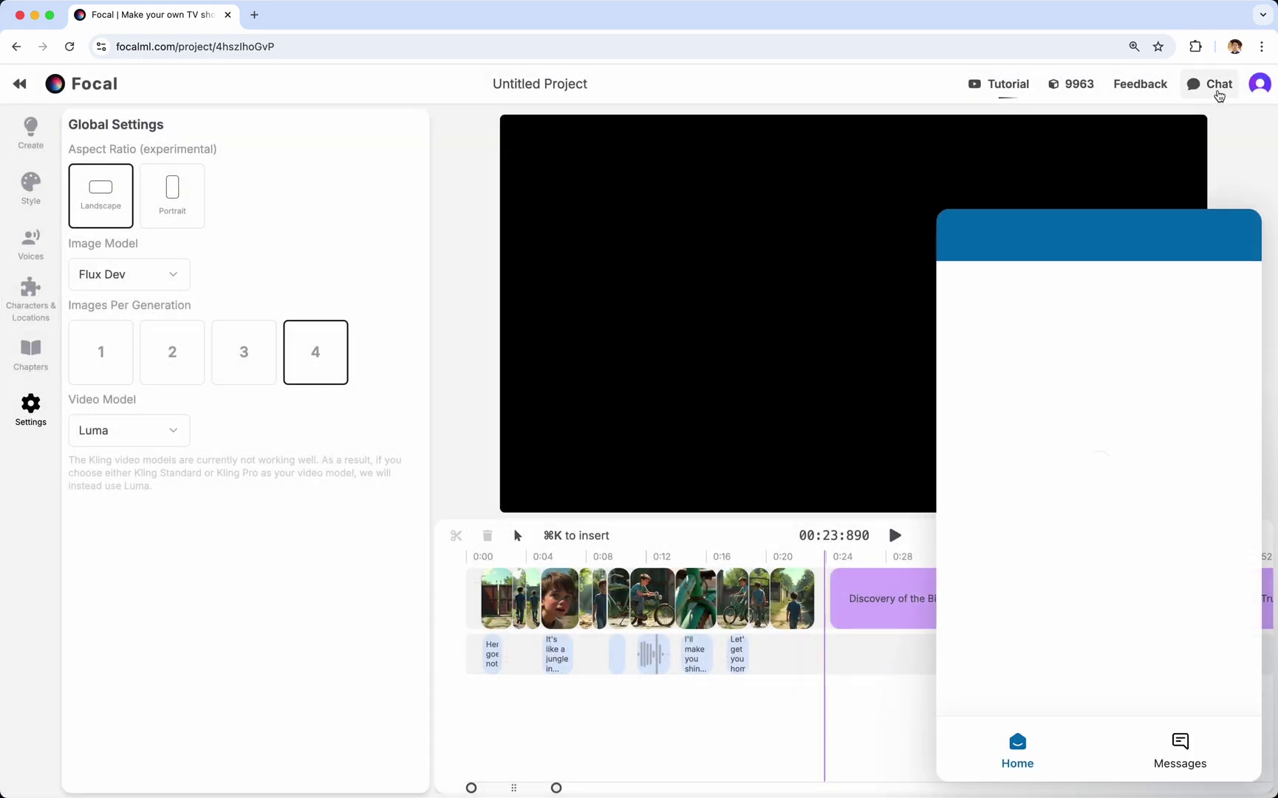
left_click(1235, 251)
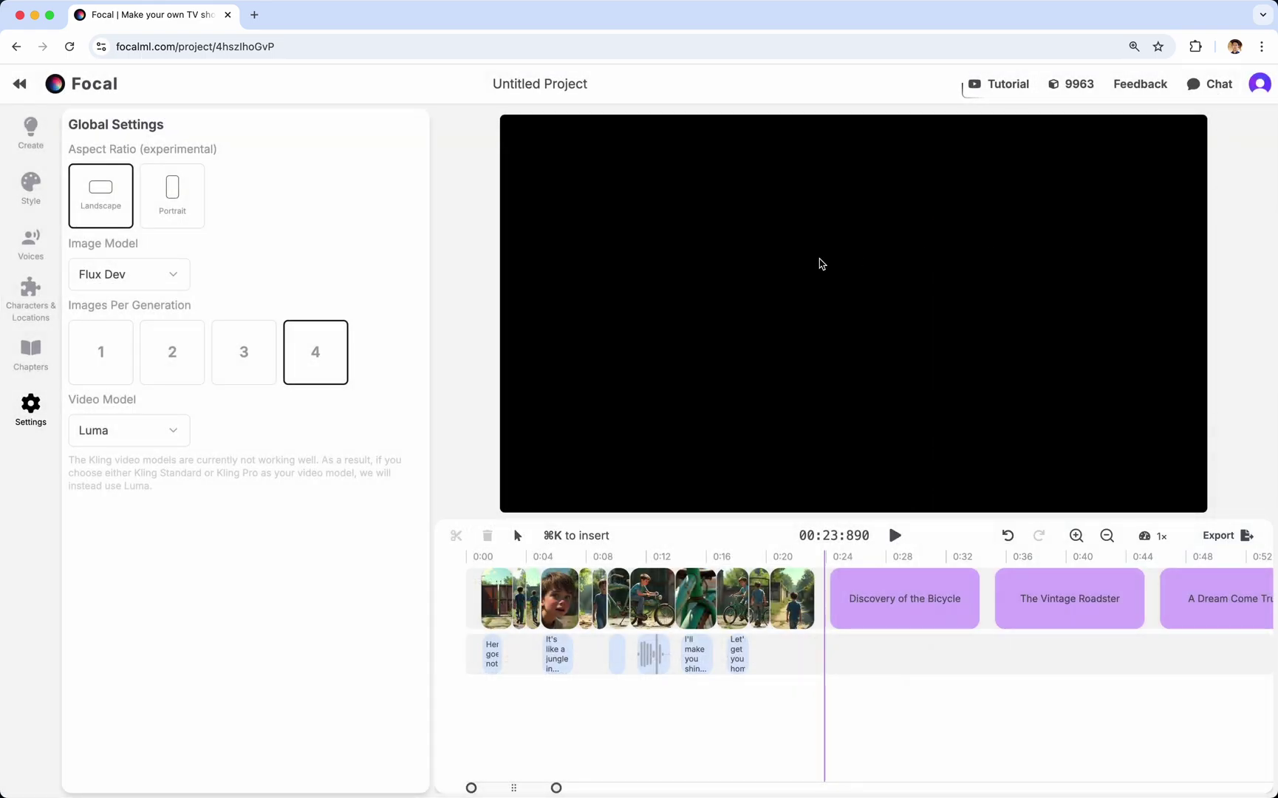
left_click(1260, 84)
left_click(825, 232)
Step: Move the playhead to about 36 seconds at The Vintage Roadster and look over the remaining chapter blocks on the timeline
left_click(1009, 691)
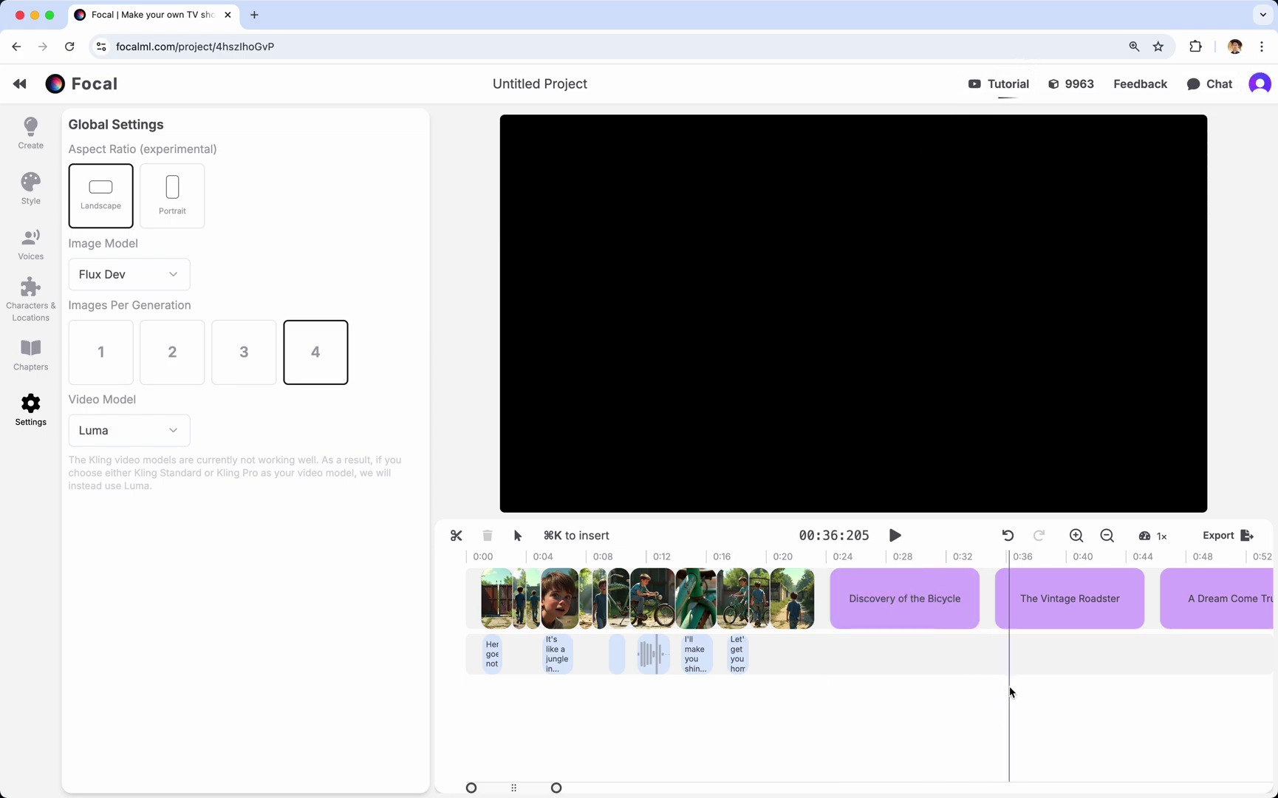
scroll(1011, 692, "right", 5)
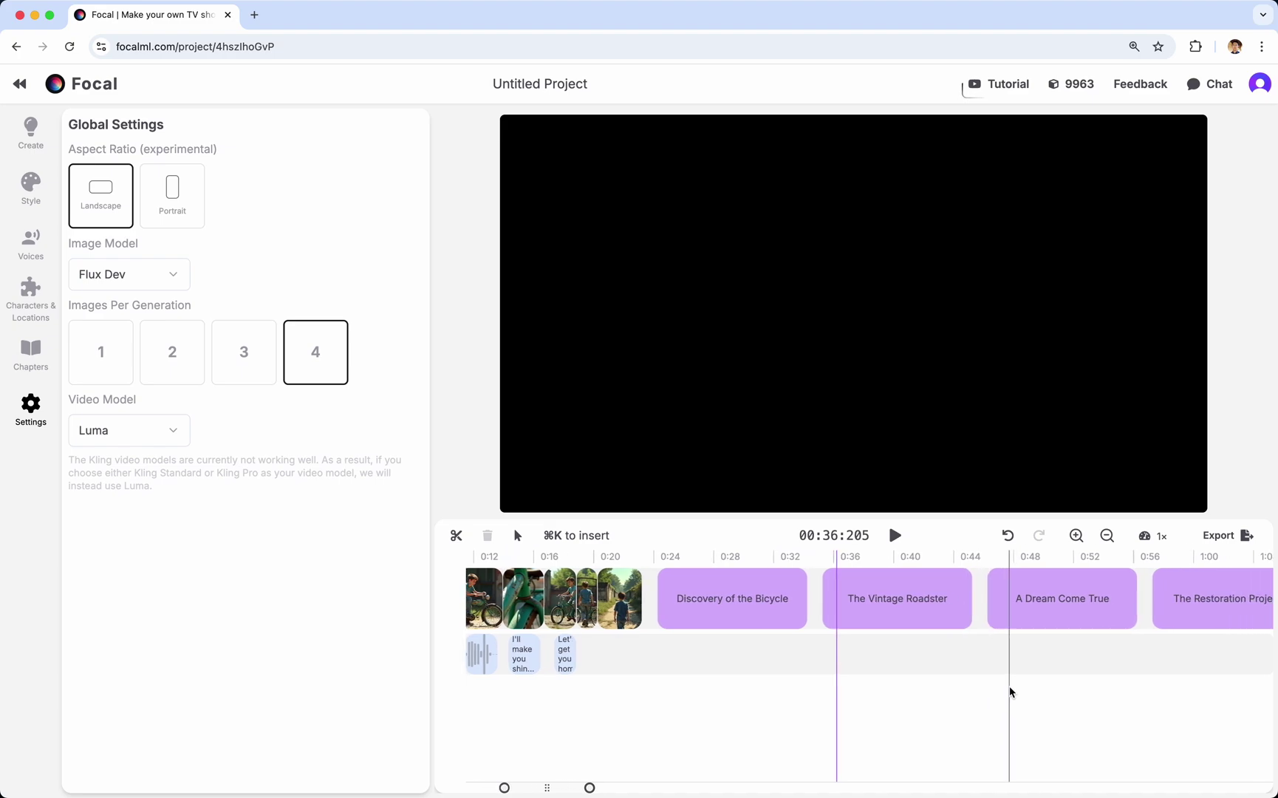
scroll(1010, 691, "right", 2)
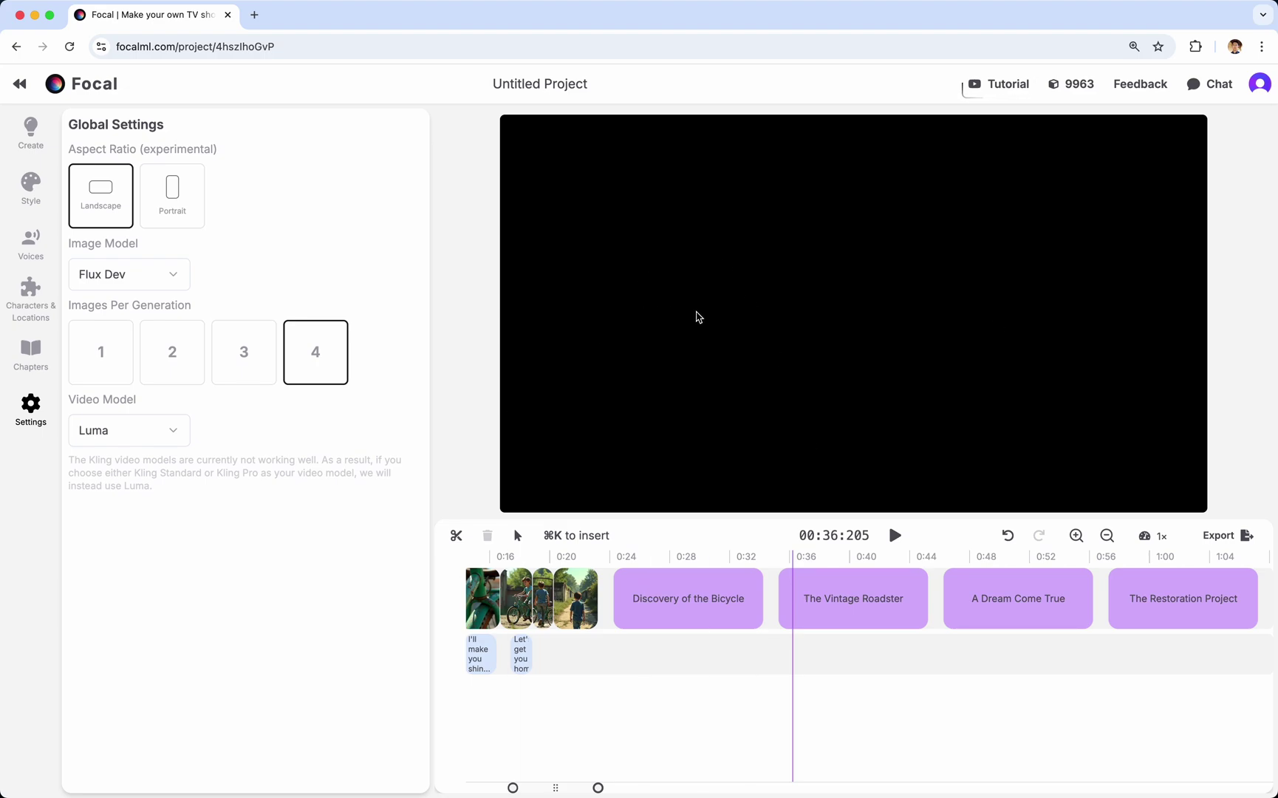
Step: Leave this project, start a new blank project, and place the playhead at about 13 seconds on its empty timeline
left_click(19, 83)
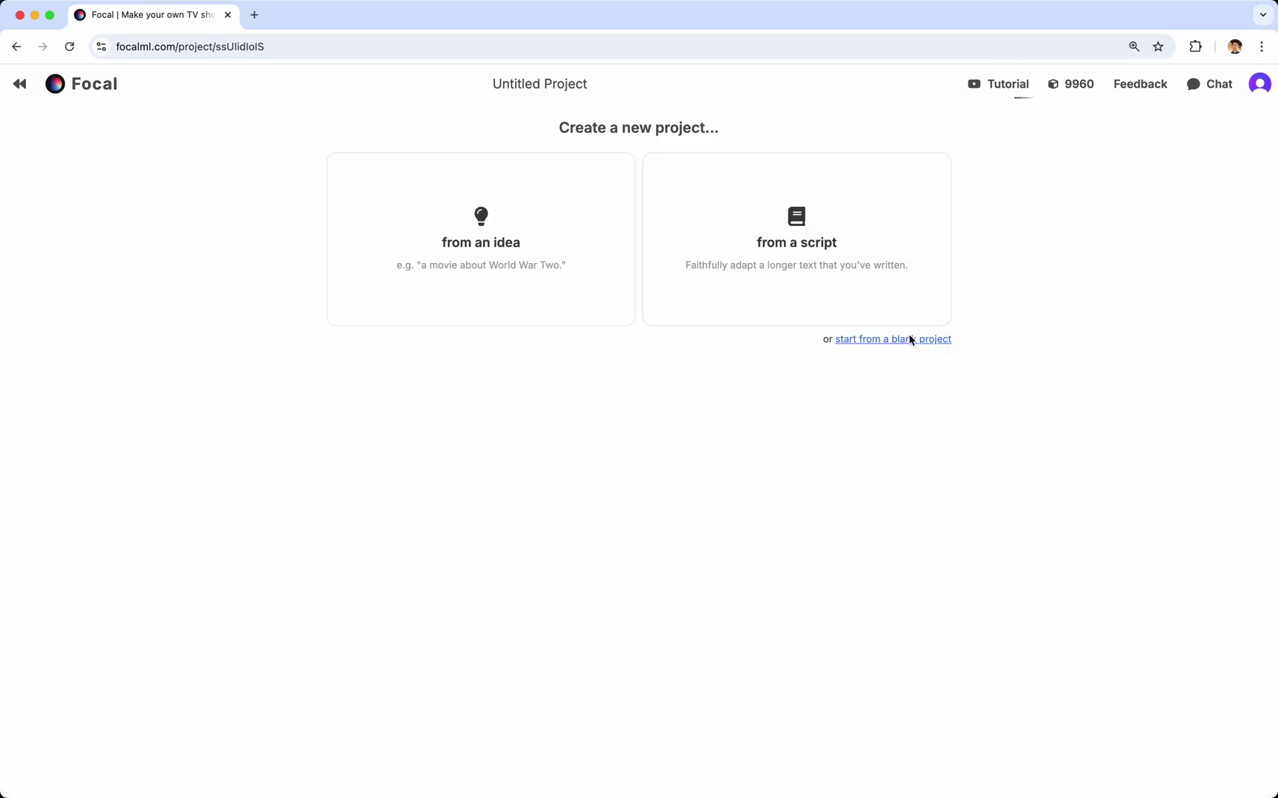
left_click(911, 337)
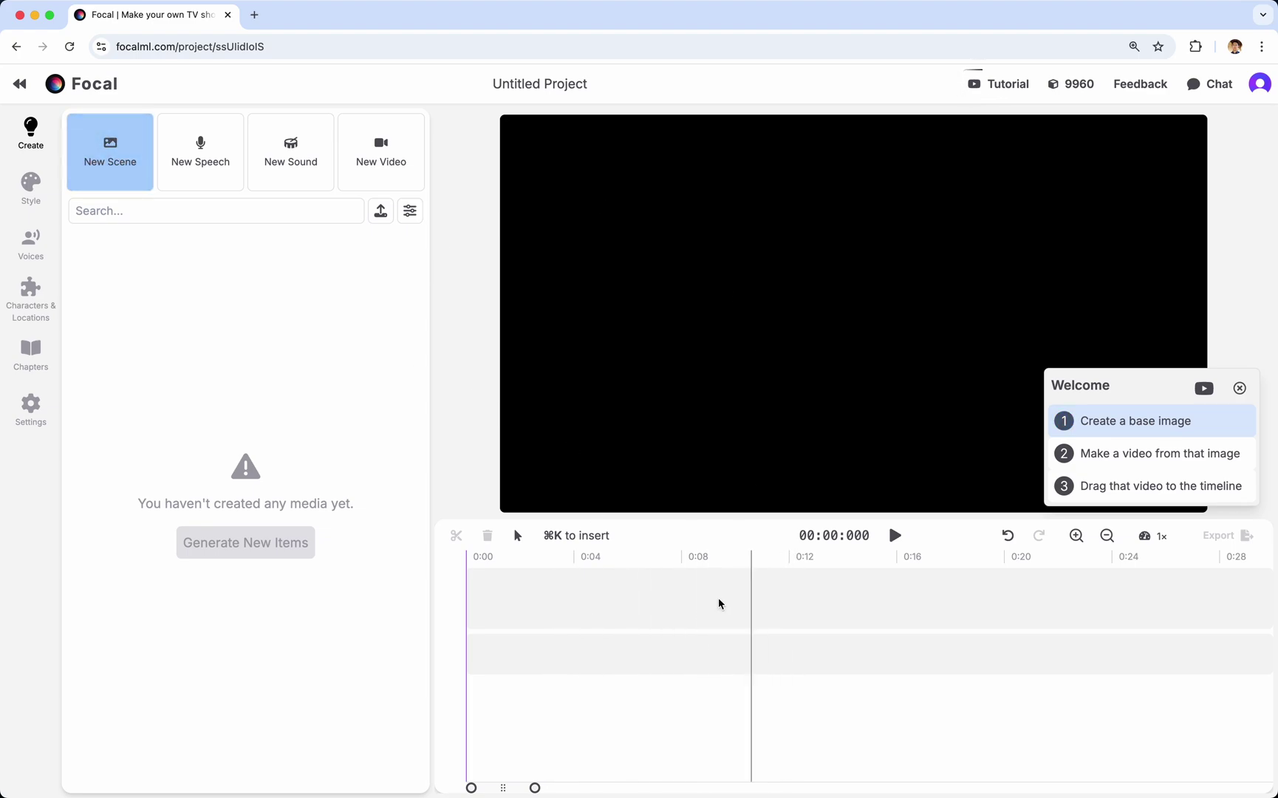
left_click_drag(668, 596, 770, 605)
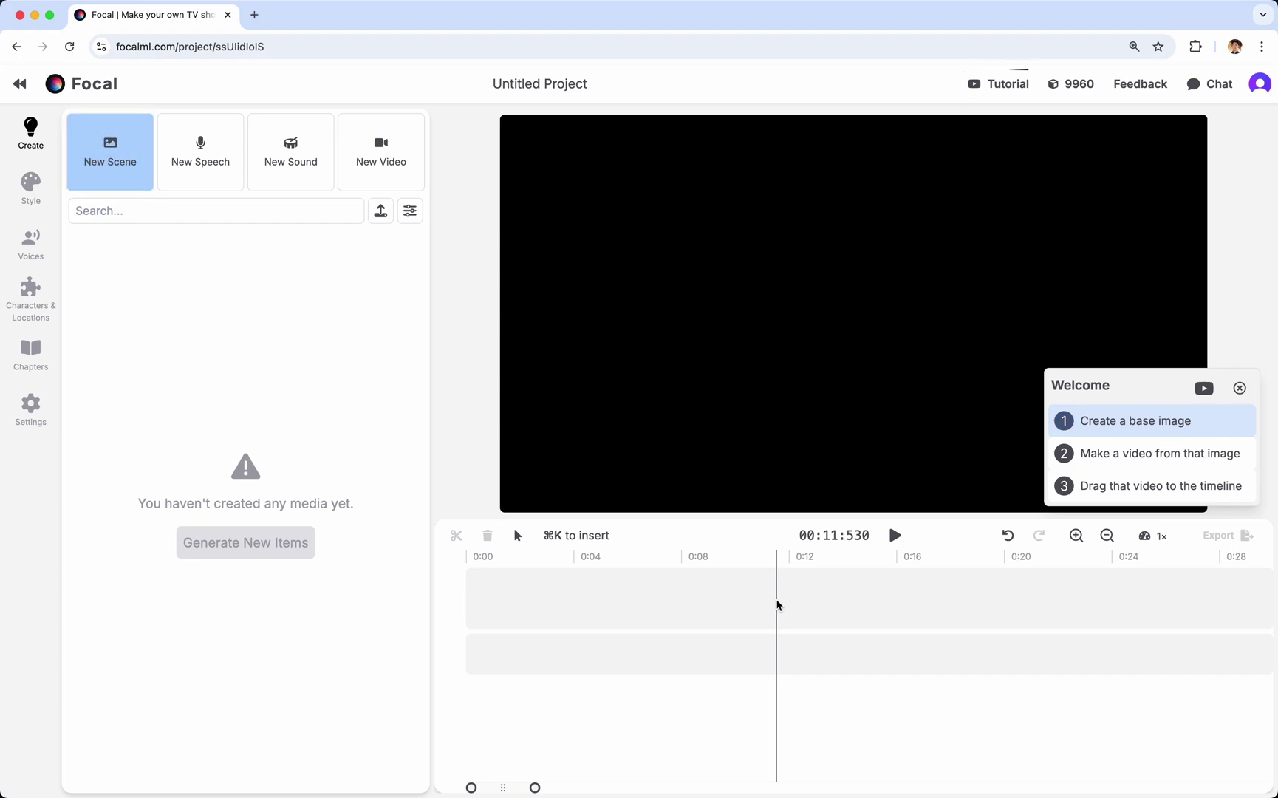
left_click(820, 609)
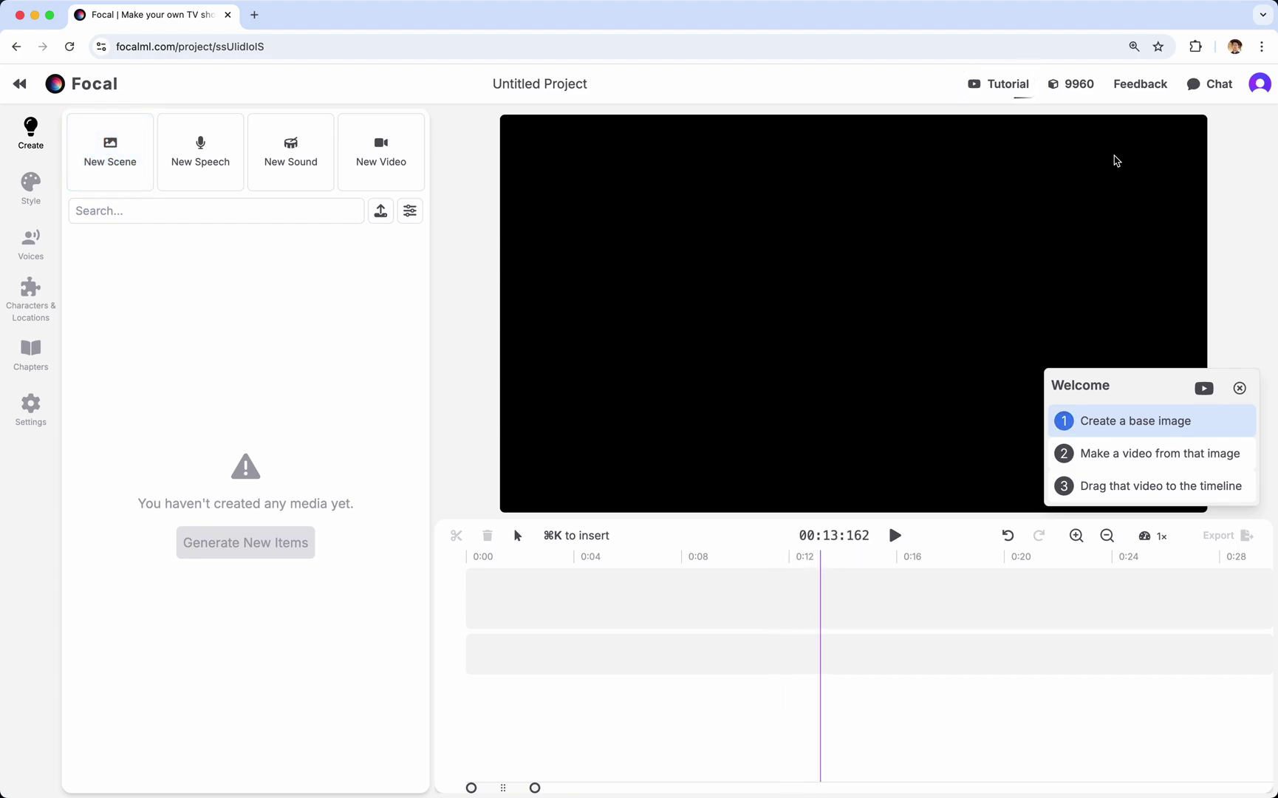
Step: Check the support chat, and look up the contact answer in the FAQ of focalml.com in a new tab
left_click(1208, 84)
left_click(1227, 250)
key("super+t")
type("focalml.")
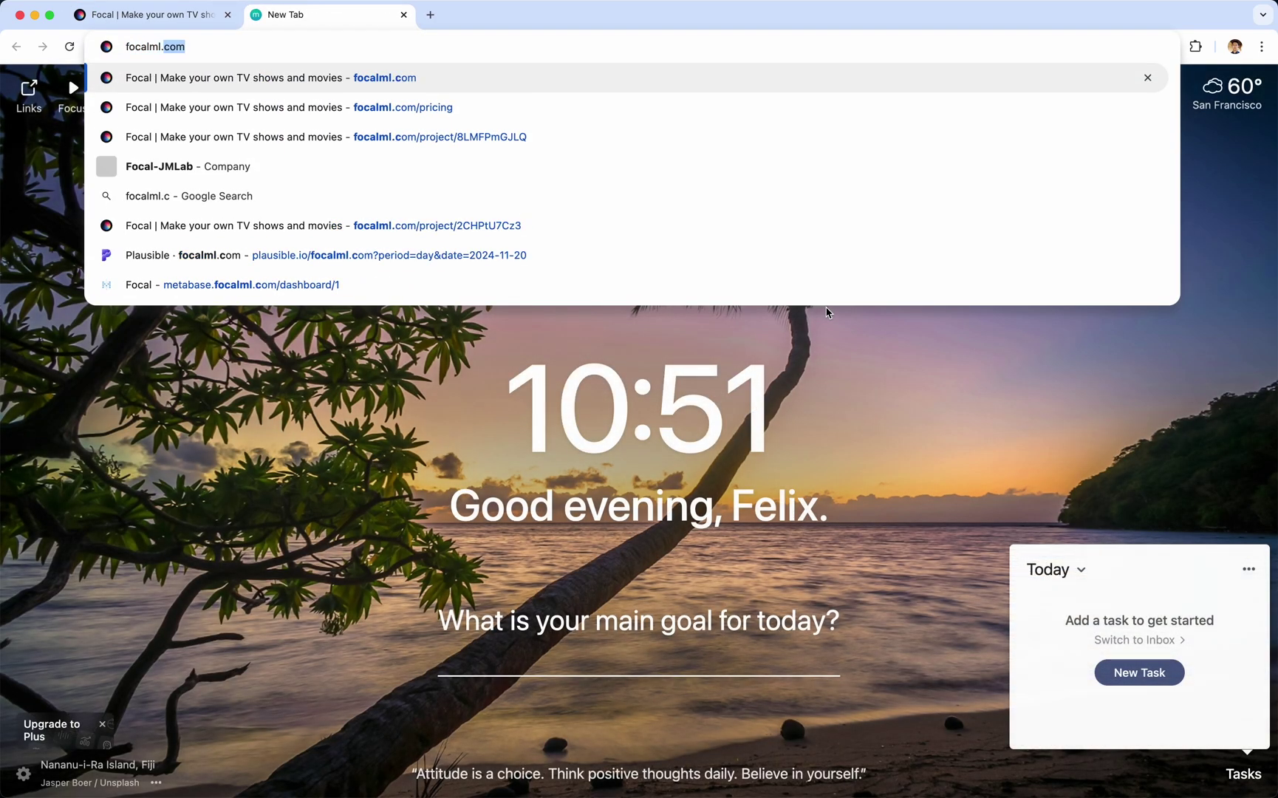
key("Return")
scroll(825, 394, "down", 15)
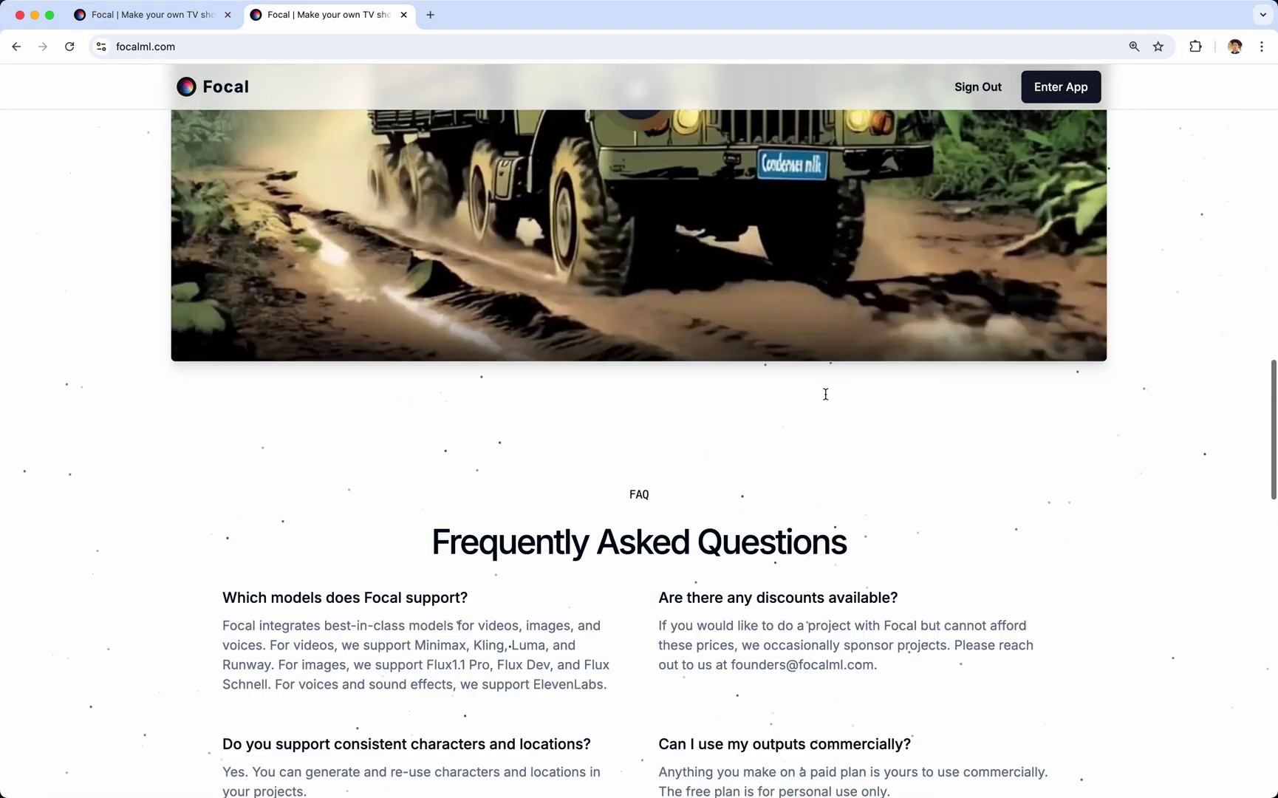
scroll(825, 392, "up", 3)
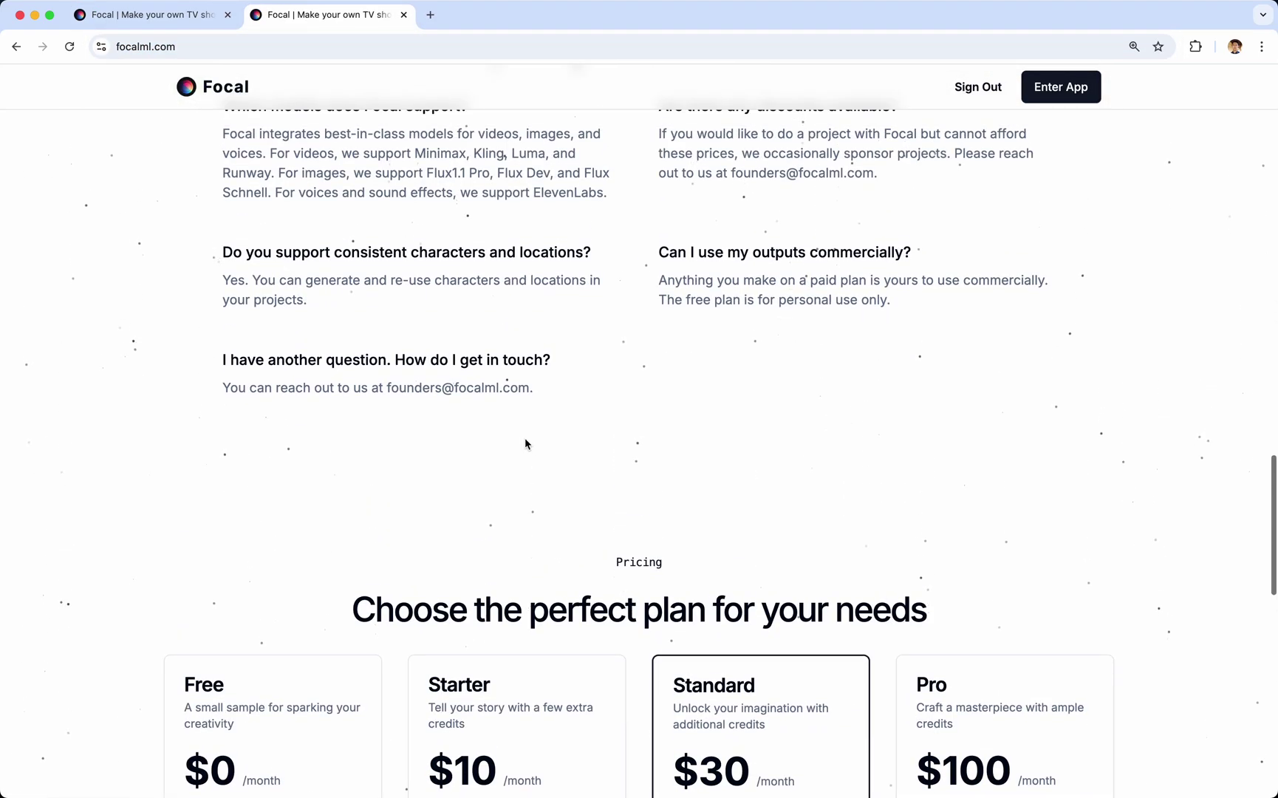
triple_click(499, 399)
left_click(577, 477)
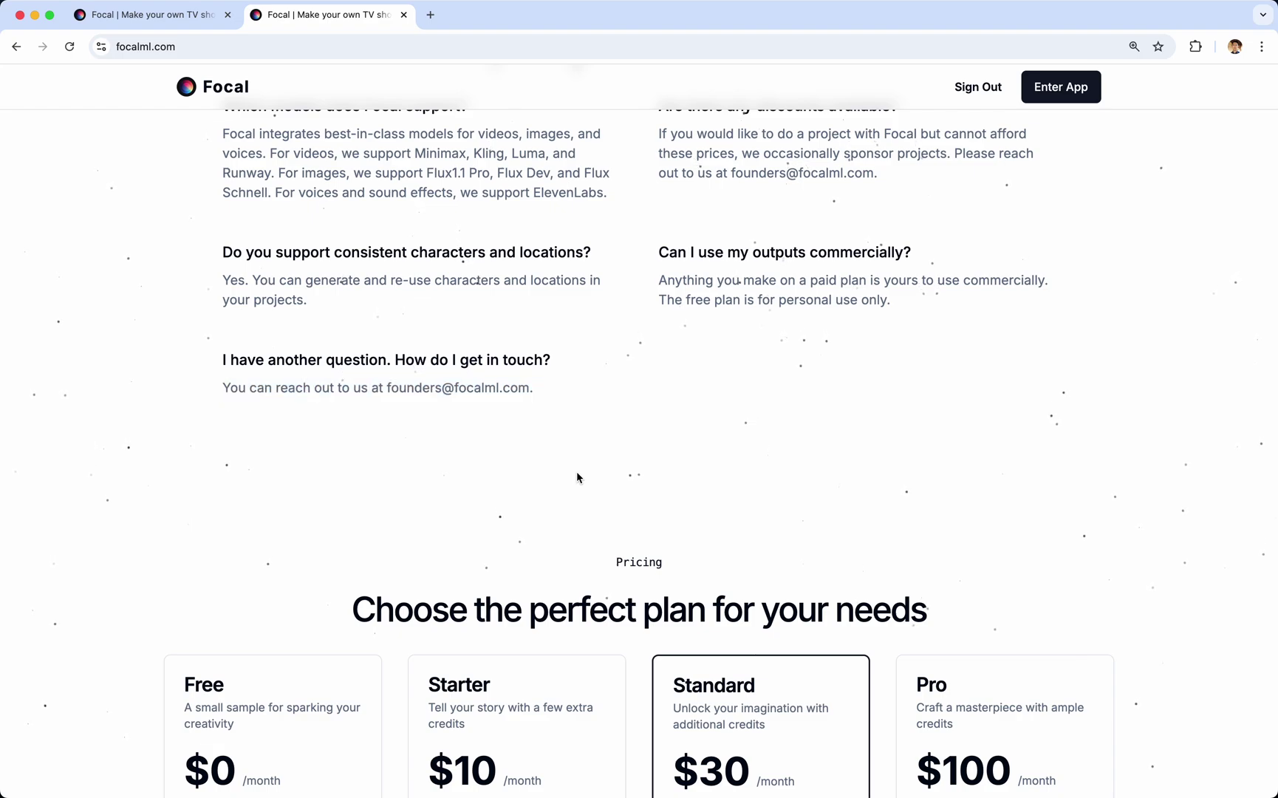